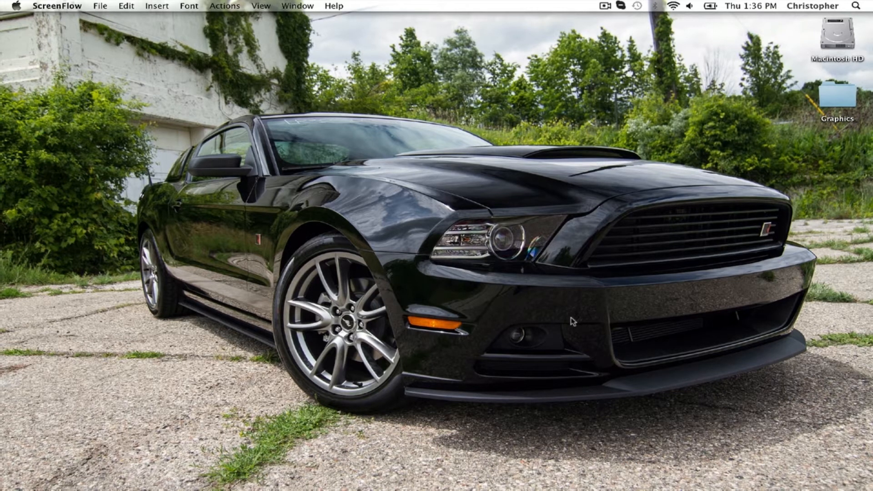
Step: Switch to Photoshop and create a new 1280 x 720 pixel RGB document at 72 pixels/inch with a transparent background
{"action": "mouse_move", "coordinate": [686, 488]}
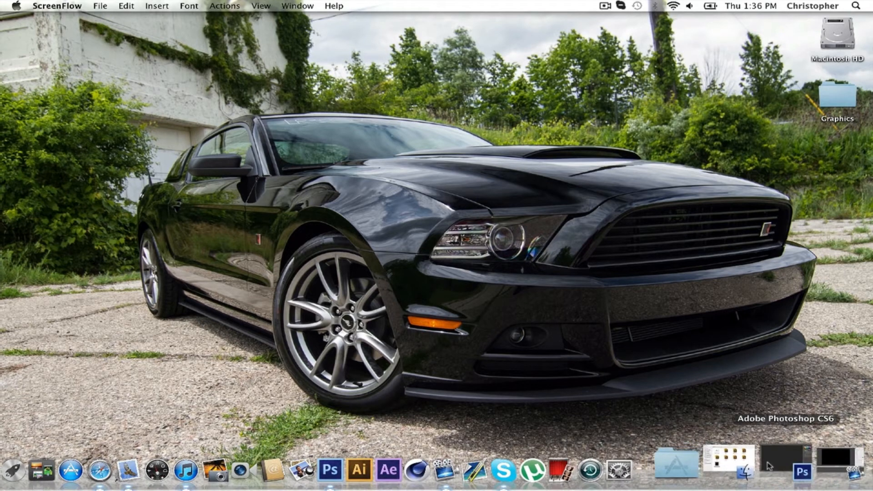
{"action": "left_click", "coordinate": [768, 465]}
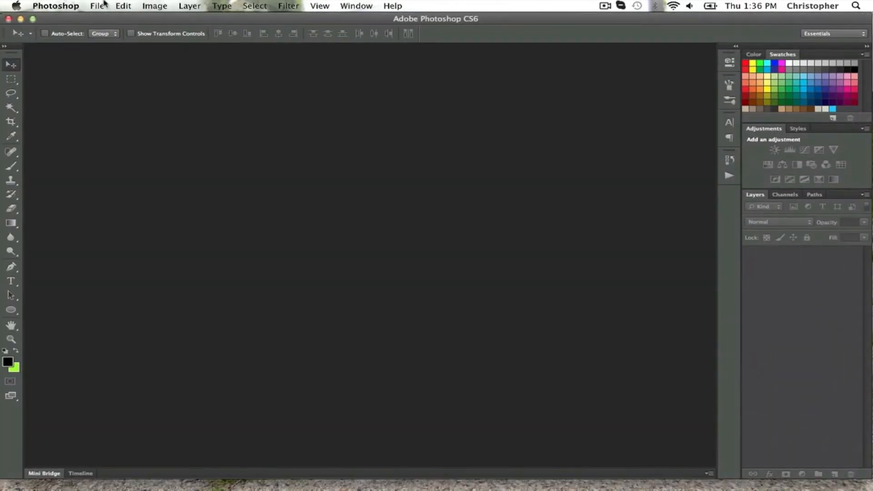
{"action": "left_click", "coordinate": [93, 4]}
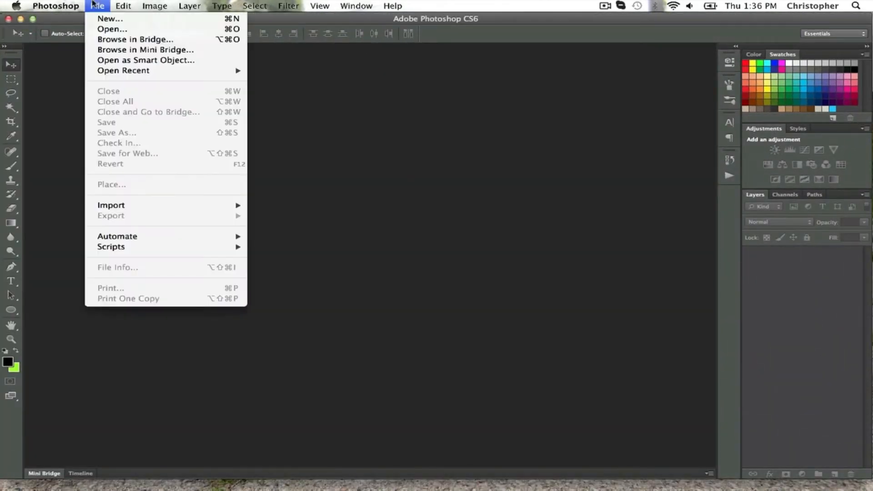
{"action": "left_click", "coordinate": [104, 21]}
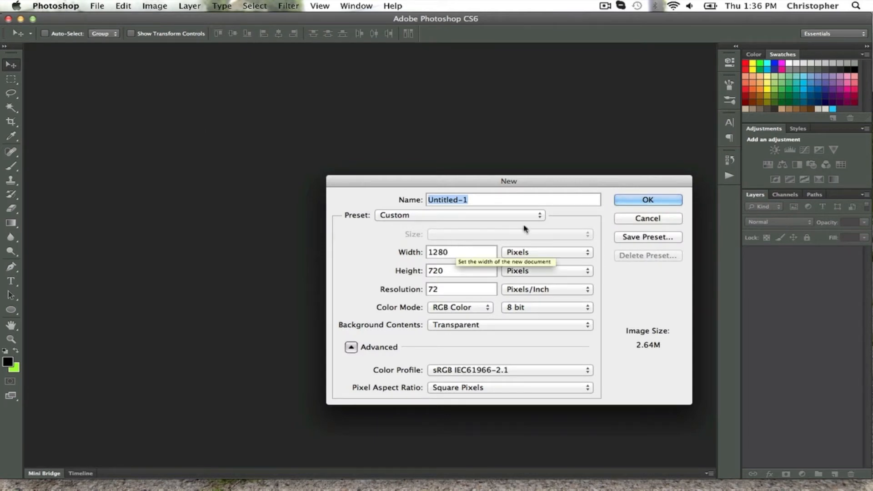
{"action": "left_click", "coordinate": [644, 199]}
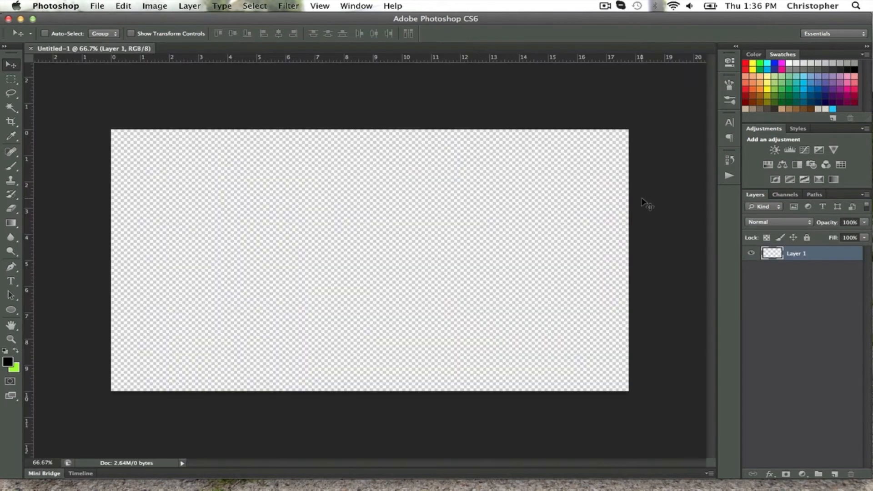
Step: Fill the empty layer with a dark grey radial gradient running outward from the canvas centre
{"action": "left_click", "coordinate": [11, 223]}
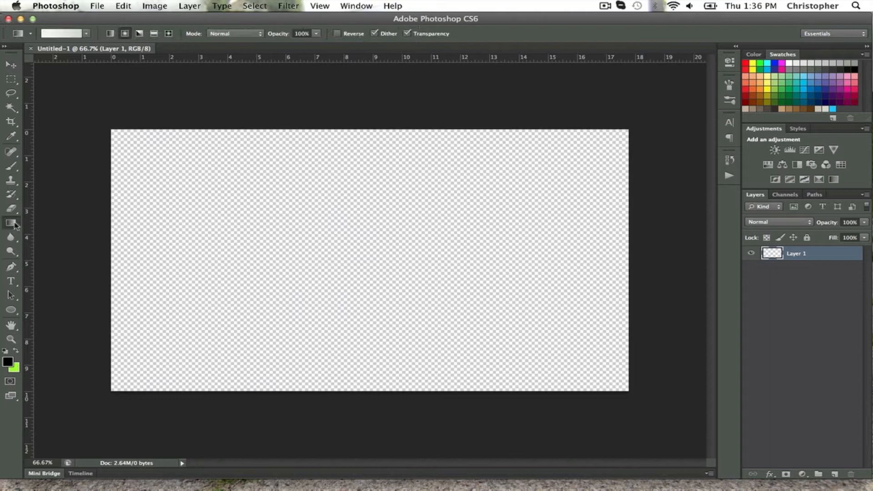
{"action": "left_click", "coordinate": [64, 34]}
{"action": "left_click", "coordinate": [569, 184]}
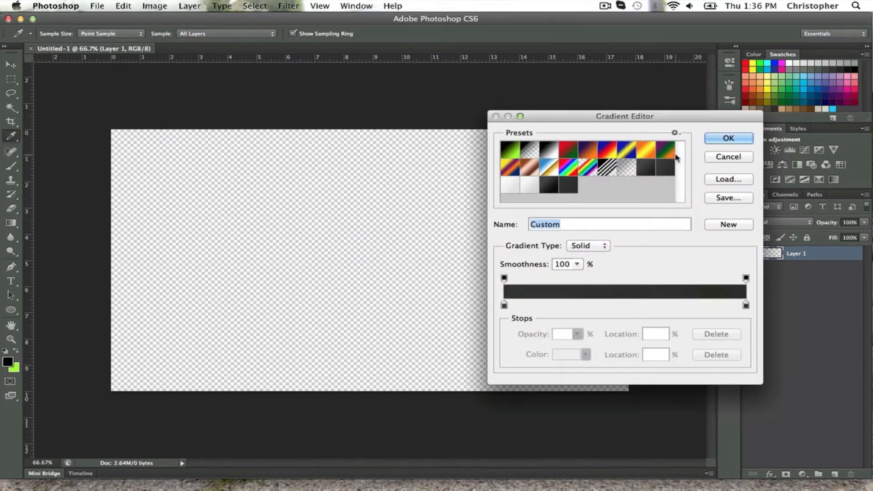
{"action": "left_click", "coordinate": [726, 137]}
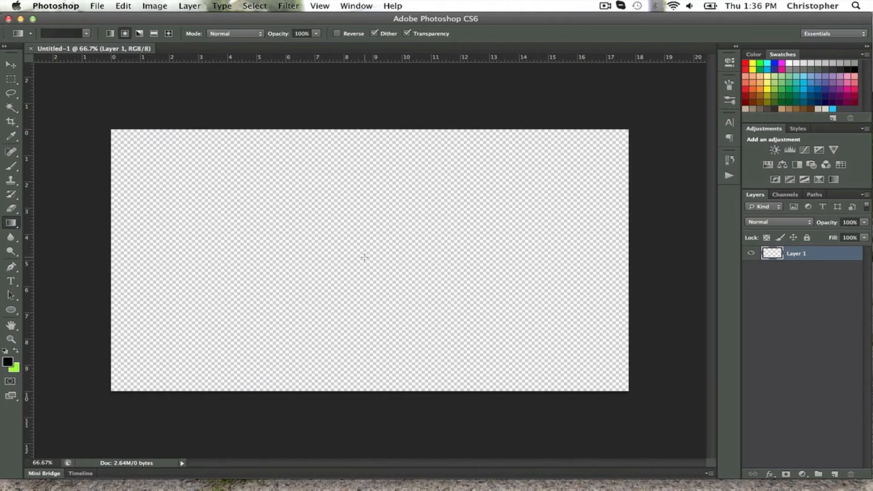
{"action": "left_click_drag", "start_coordinate": [364, 256], "coordinate": [606, 165]}
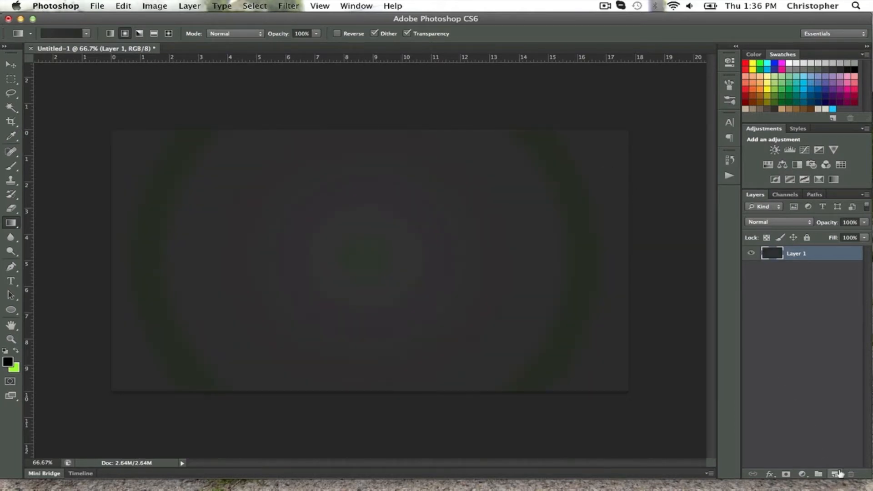
Step: Add a new layer and fill it with a white-to-light-grey radial gradient from the canvas centre past the corner
{"action": "left_click", "coordinate": [834, 474]}
{"action": "left_click", "coordinate": [53, 34]}
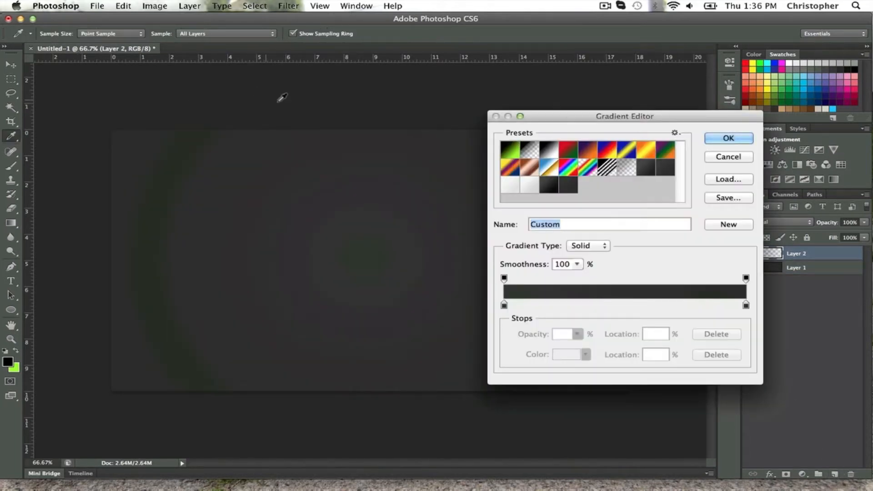
{"action": "left_click", "coordinate": [532, 186]}
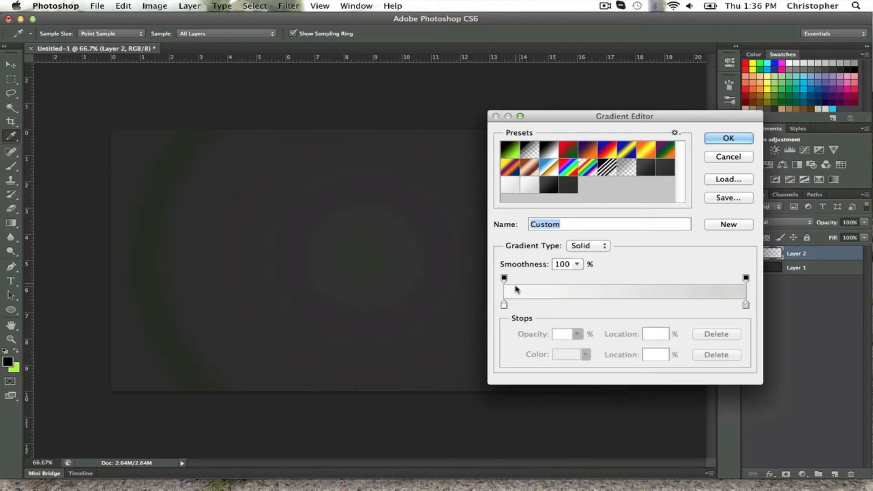
{"action": "left_click", "coordinate": [727, 138]}
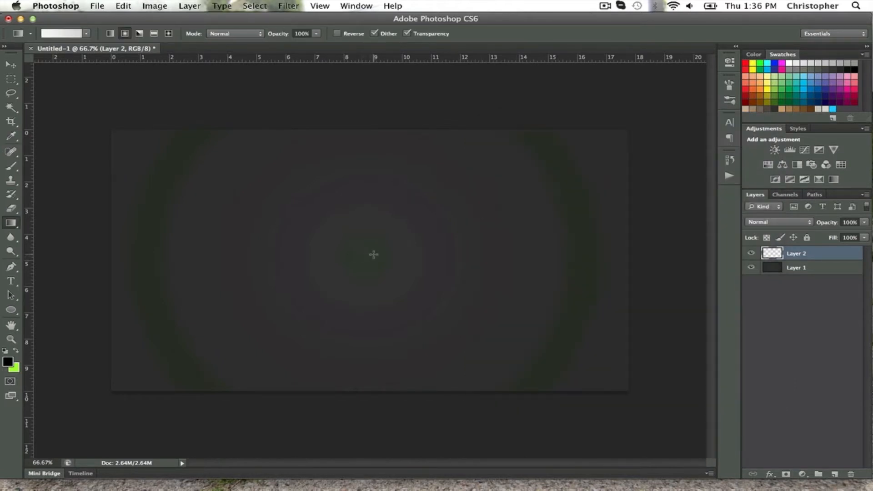
{"action": "left_click_drag", "start_coordinate": [373, 256], "coordinate": [704, 83]}
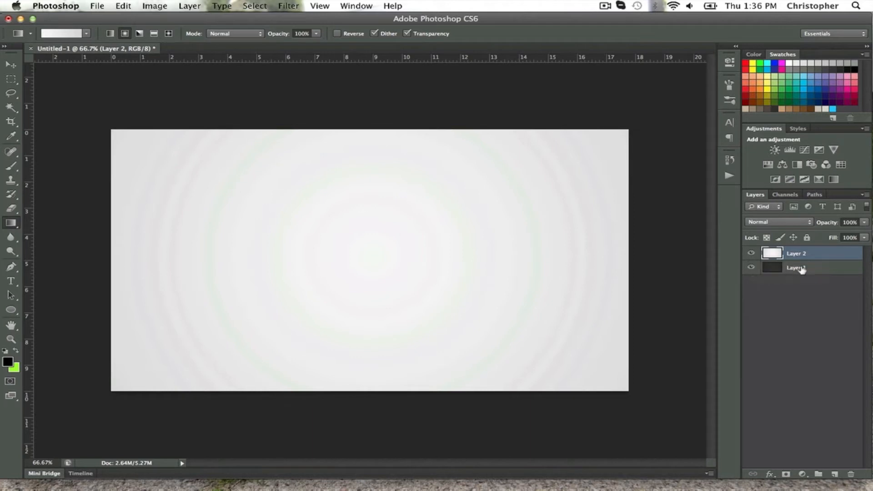
Step: Delete the dark gradient layer and review the colour stops of the white-to-light-grey gradient
{"action": "left_click", "coordinate": [800, 267]}
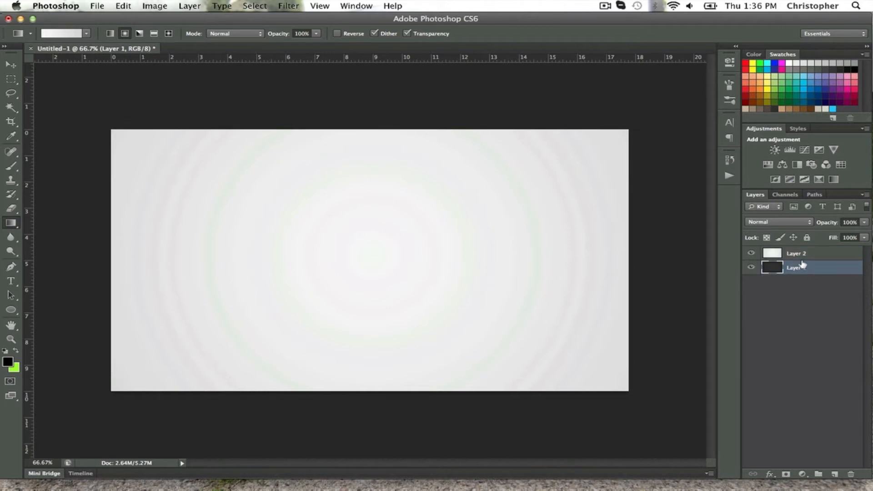
{"action": "key", "text": "Delete"}
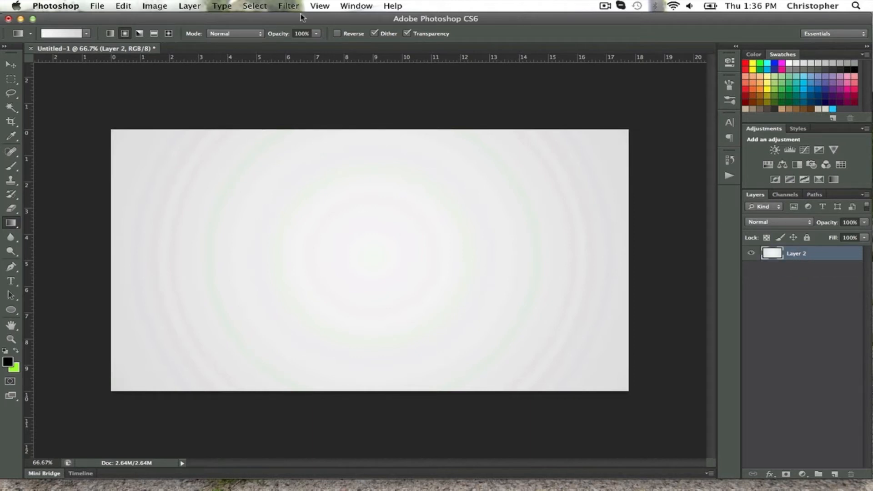
{"action": "left_click", "coordinate": [57, 33]}
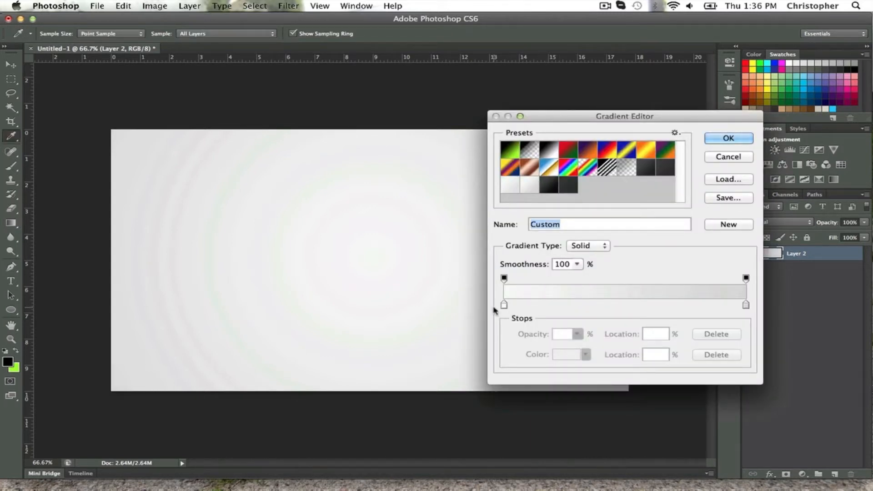
{"action": "left_click", "coordinate": [732, 140]}
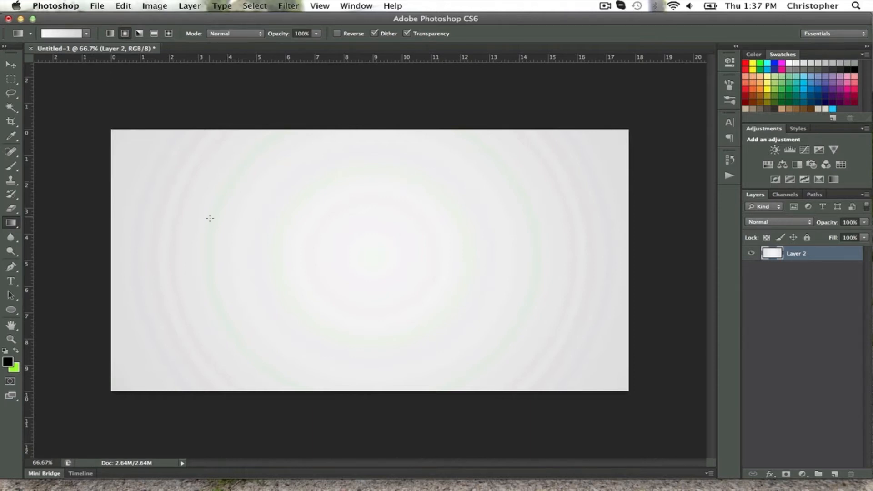
{"action": "left_click", "coordinate": [20, 19]}
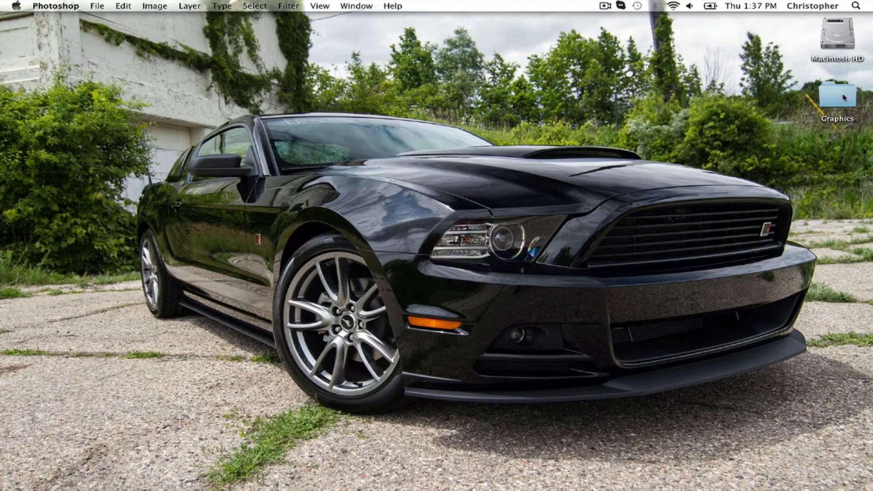
{"action": "double_click", "coordinate": [843, 98]}
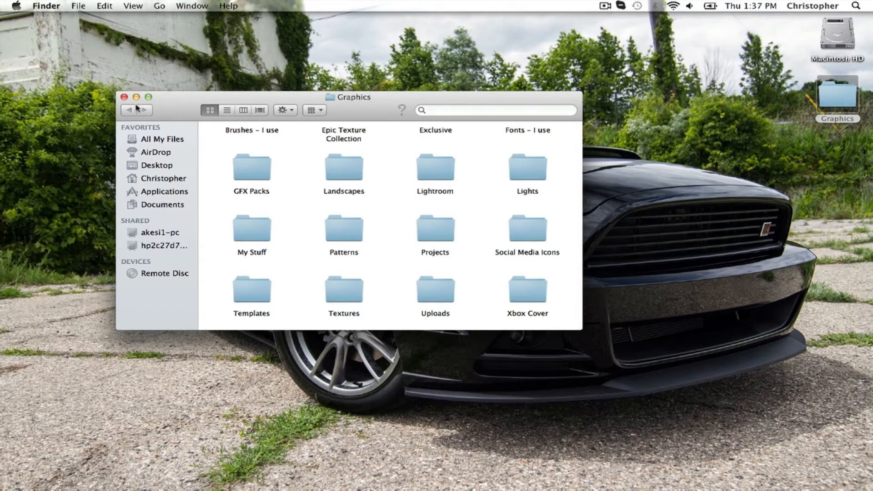
{"action": "left_click", "coordinate": [124, 97]}
{"action": "mouse_move", "coordinate": [497, 479]}
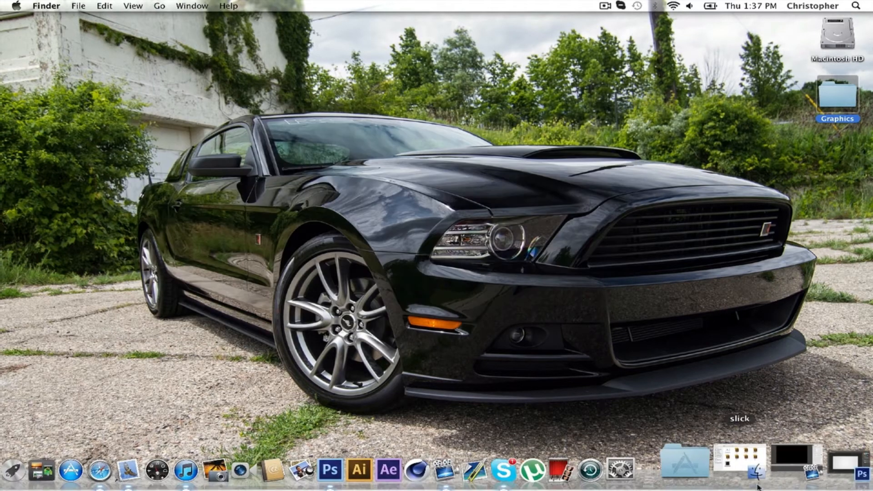
{"action": "left_click", "coordinate": [744, 482]}
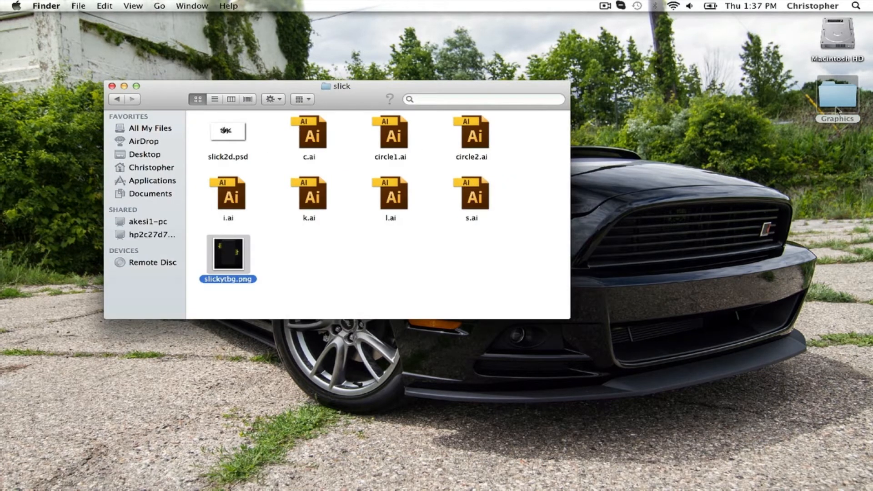
Step: Open flew3d.psd from the flew folder inside Graphics > Uploads with Adobe Photoshop CS6
{"action": "double_click", "coordinate": [838, 108]}
{"action": "double_click", "coordinate": [434, 289]}
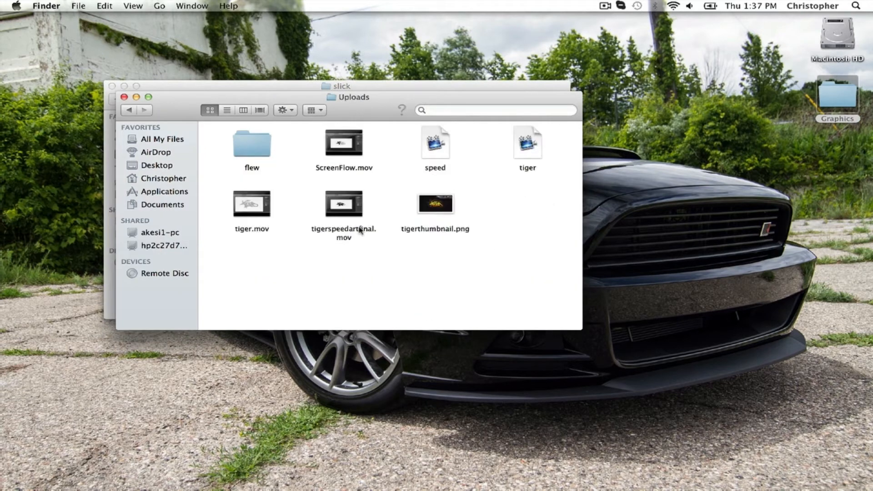
{"action": "double_click", "coordinate": [259, 156]}
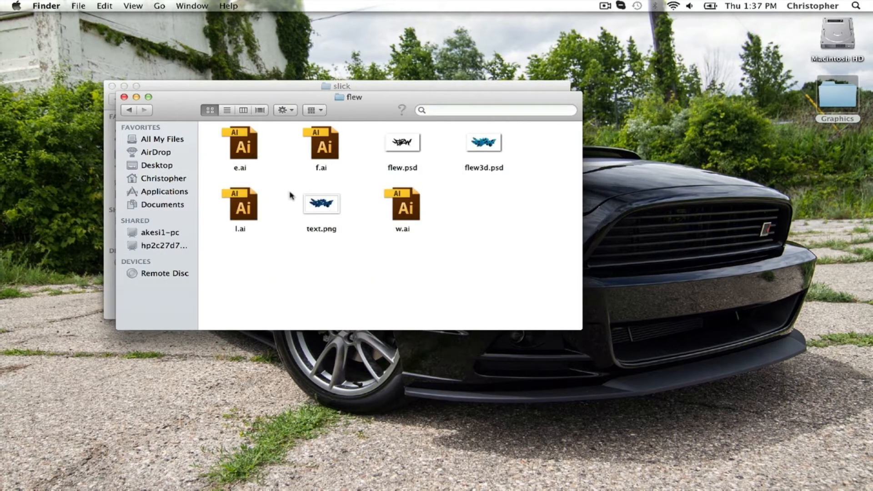
{"action": "right_click", "coordinate": [481, 139]}
{"action": "mouse_move", "coordinate": [503, 153]}
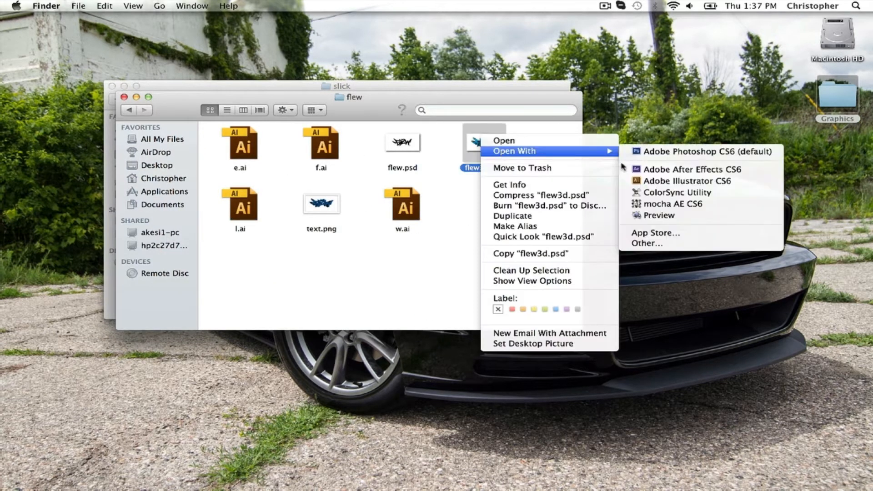
{"action": "left_click", "coordinate": [652, 157]}
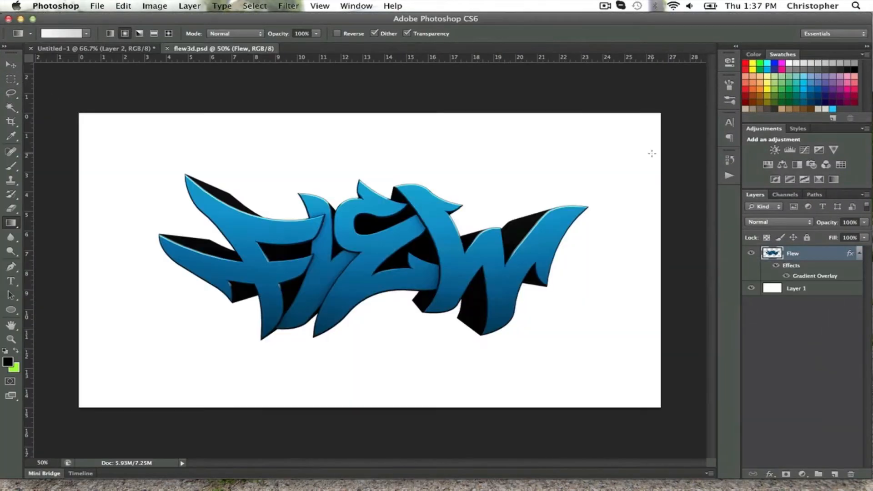
Step: Copy the Flew lettering layer into the Untitled-1 document and scale it to about 48.8% of its size
{"action": "left_click", "coordinate": [17, 66]}
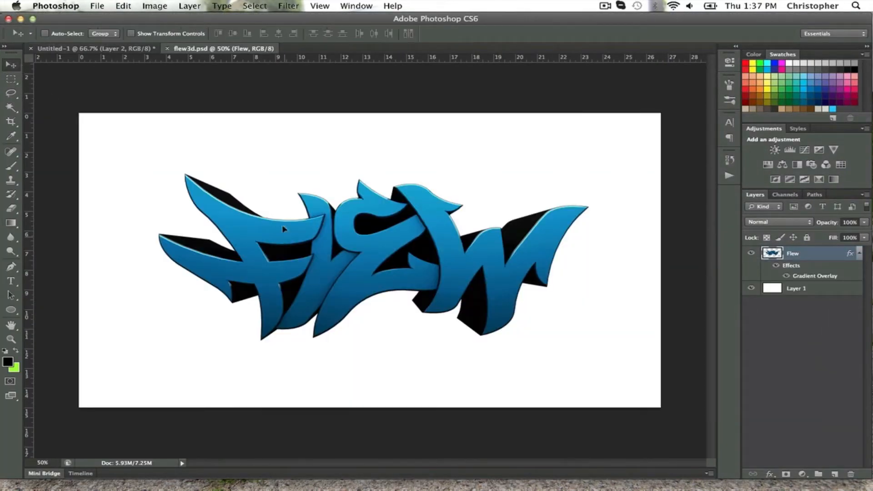
{"action": "left_click_drag", "start_coordinate": [283, 229], "coordinate": [347, 244]}
{"action": "key", "text": "super+t"}
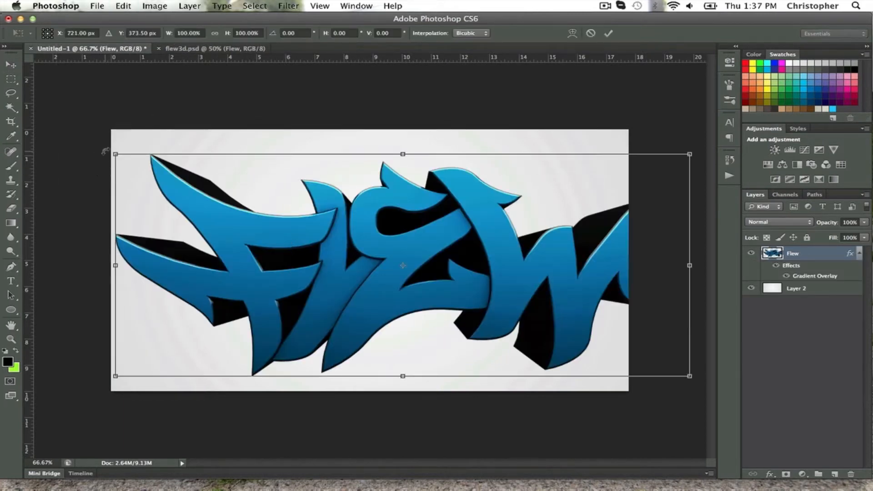
{"action": "left_click_drag", "start_coordinate": [115, 154], "coordinate": [366, 268]}
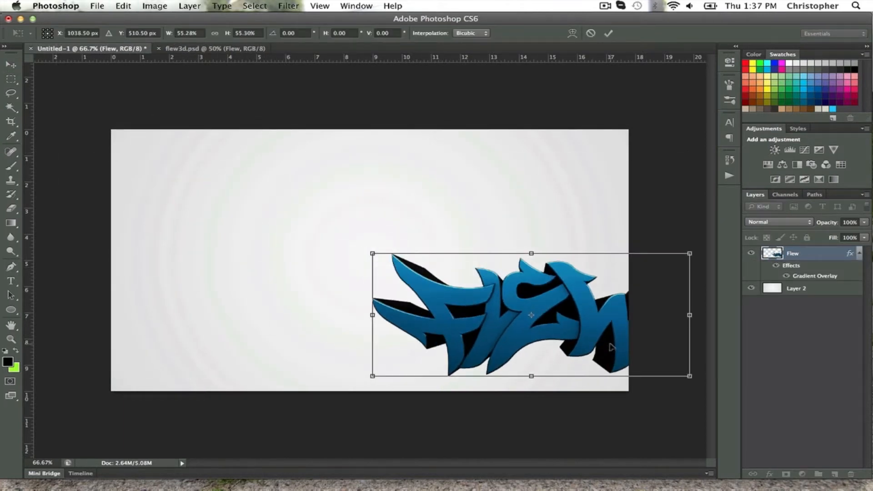
{"action": "left_click_drag", "start_coordinate": [611, 348], "coordinate": [451, 309]}
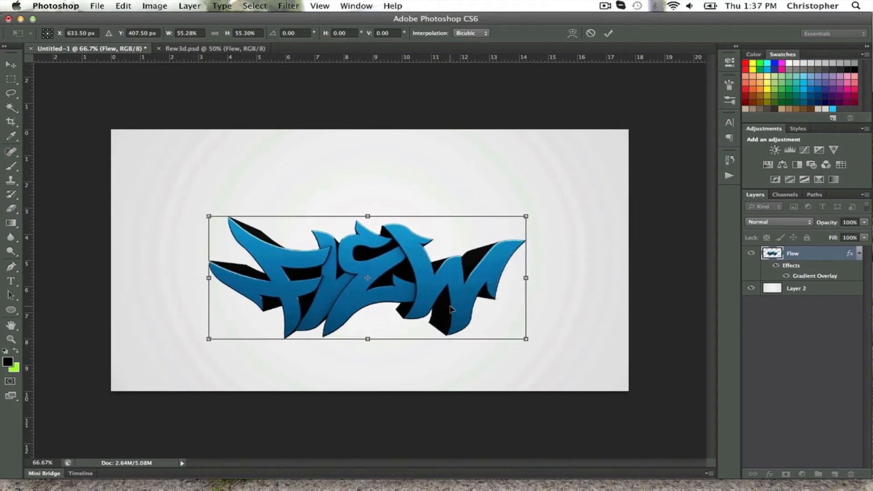
{"action": "left_click_drag", "start_coordinate": [526, 216], "coordinate": [489, 230]}
{"action": "left_click", "coordinate": [11, 64]}
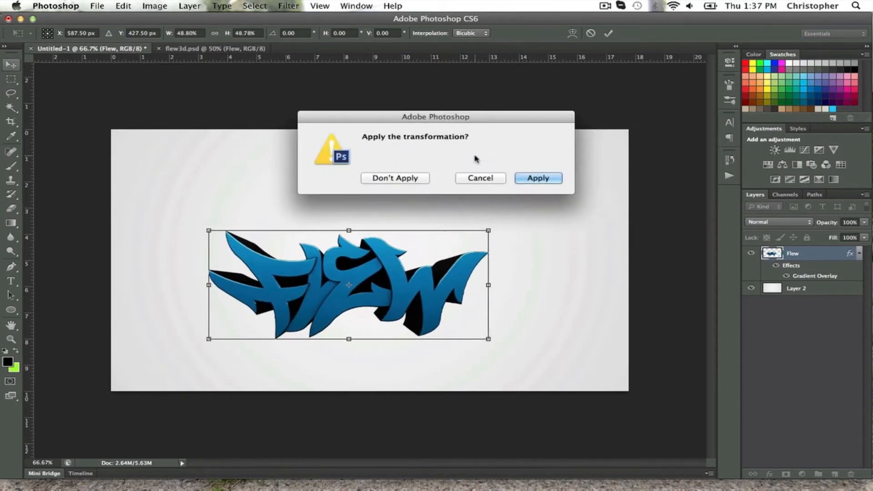
{"action": "left_click", "coordinate": [524, 177]}
Step: Move the Flew lettering to the middle of the canvas and fine-tune its position in small nudges
{"action": "left_click_drag", "start_coordinate": [390, 253], "coordinate": [409, 248]}
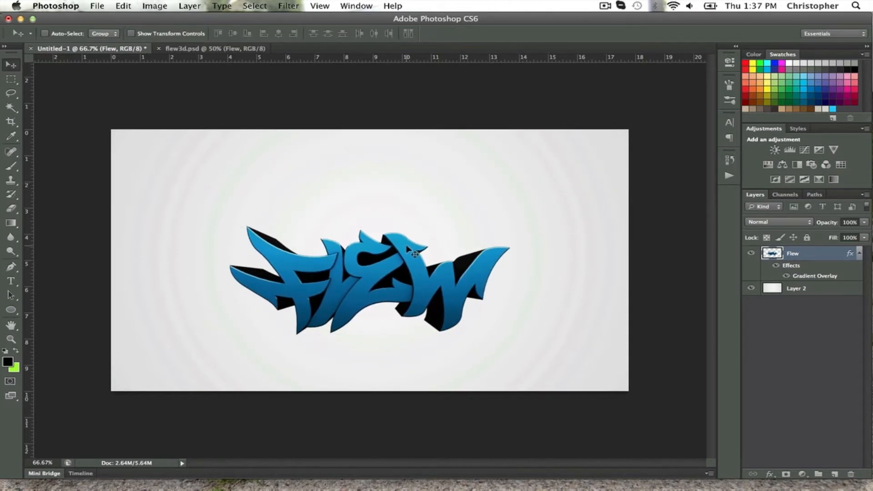
{"action": "key", "text": "Right"}
{"action": "key", "text": "Right"}
{"action": "key", "text": "Right"}
{"action": "key", "text": "Up"}
{"action": "key", "text": "Up"}
{"action": "key", "text": "Up"}
{"action": "key", "text": "Up"}
{"action": "key", "text": "Up"}
{"action": "key", "text": "Up"}
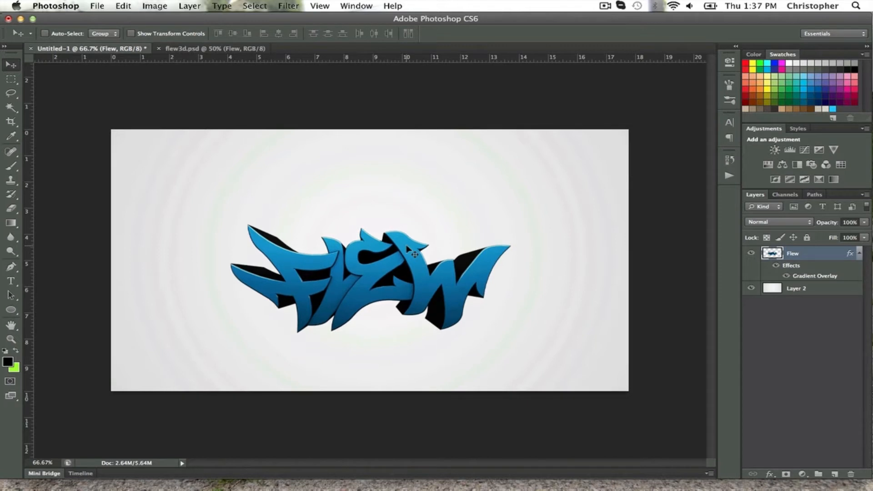
{"action": "key", "text": "Left"}
{"action": "key", "text": "Left"}
{"action": "key", "text": "Left"}
{"action": "key", "text": "Left"}
{"action": "key", "text": "Left"}
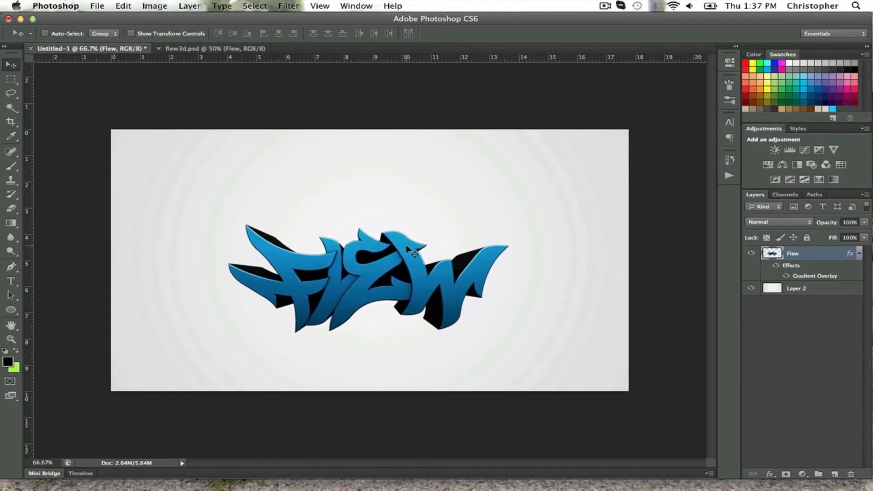
{"action": "key", "text": "Left"}
{"action": "key", "text": "Left"}
{"action": "key", "text": "Left"}
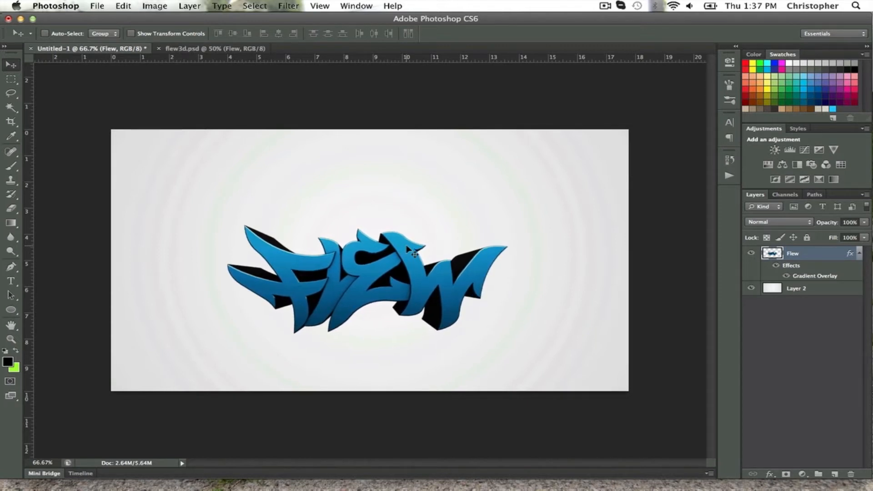
{"action": "key", "text": "Right"}
{"action": "key", "text": "Right"}
{"action": "key", "text": "Right"}
{"action": "key", "text": "Right"}
{"action": "key", "text": "Right"}
{"action": "key", "text": "Right"}
{"action": "key", "text": "Right"}
{"action": "key", "text": "Right"}
{"action": "key", "text": "Right"}
{"action": "key", "text": "Right"}
{"action": "key", "text": "Right"}
{"action": "key", "text": "Right"}
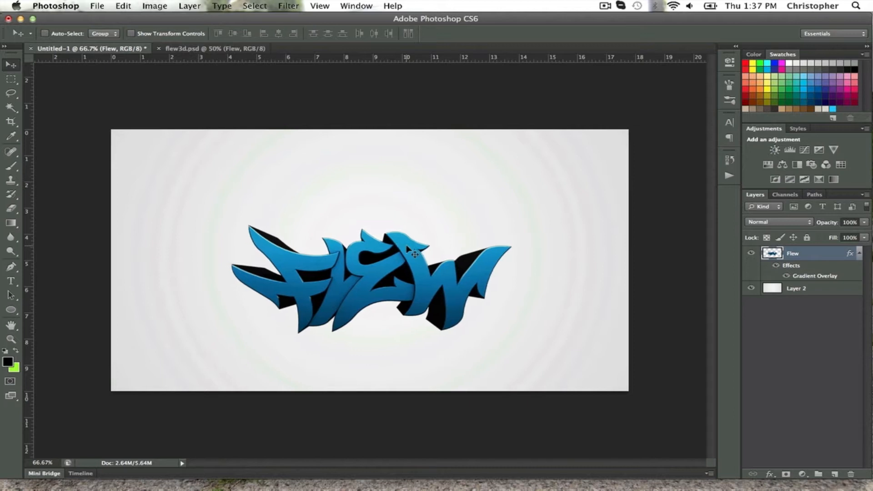
Step: Add a drop shadow to the Flew layer with a distance of 15 px and a spread of 17%
{"action": "right_click", "coordinate": [826, 257]}
{"action": "left_click", "coordinate": [769, 154]}
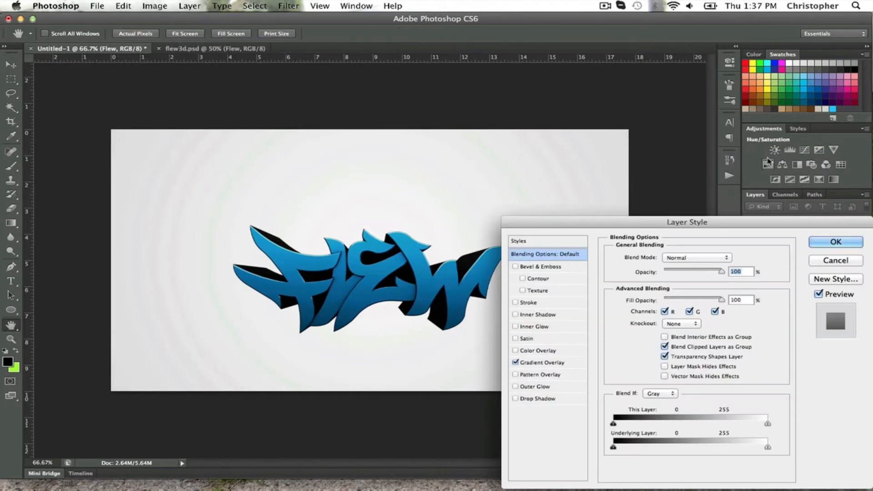
{"action": "left_click", "coordinate": [542, 363]}
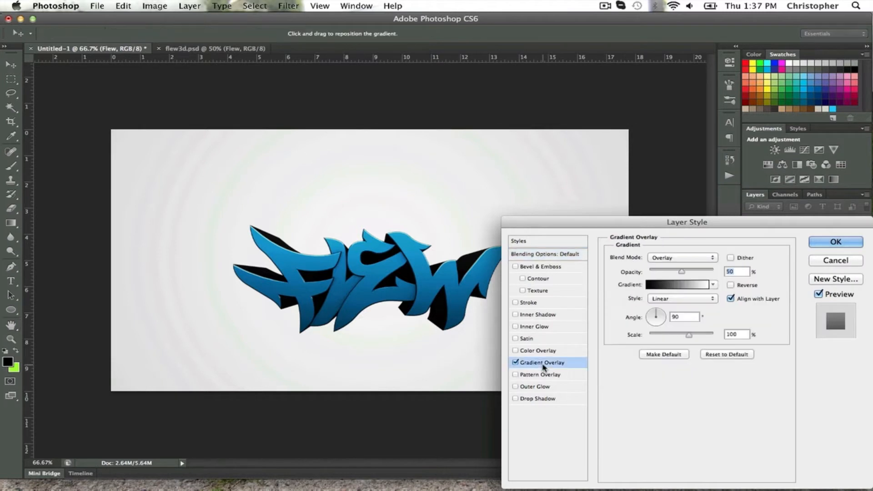
{"action": "left_click", "coordinate": [515, 399]}
{"action": "left_click", "coordinate": [535, 399]}
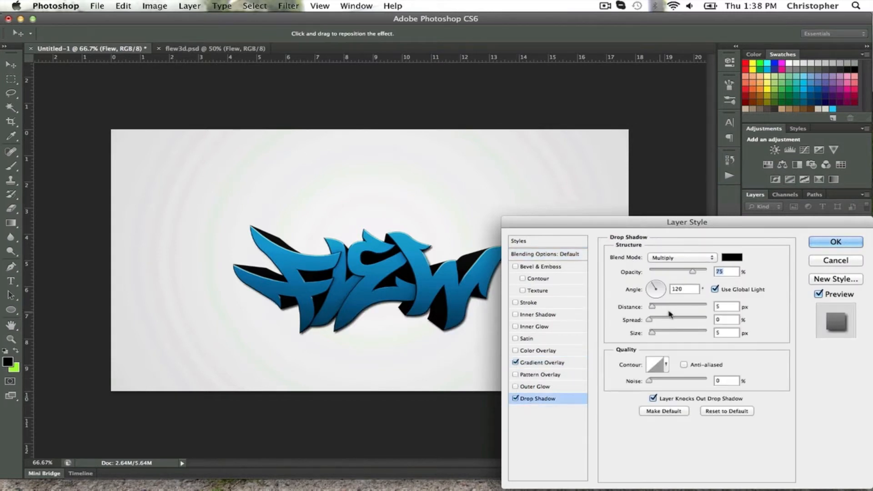
{"action": "left_click", "coordinate": [717, 307]}
{"action": "type", "text": "1"}
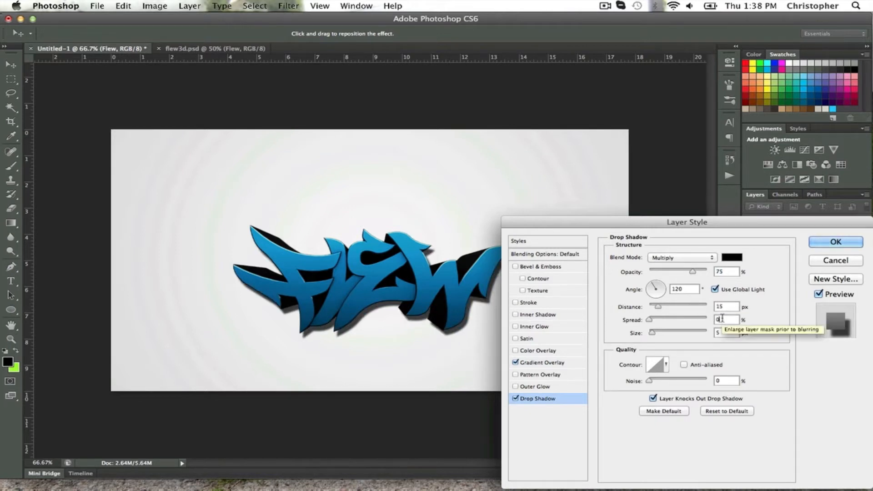
{"action": "left_click", "coordinate": [721, 319]}
{"action": "type", "text": "1"}
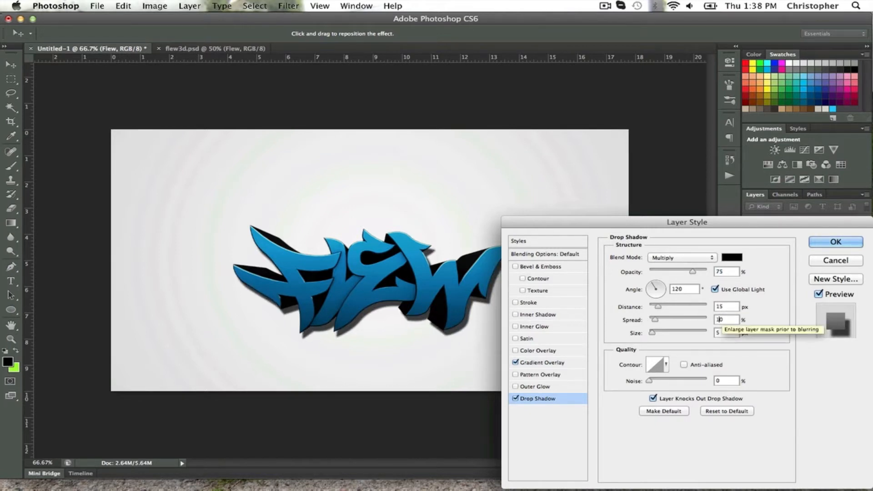
{"action": "key", "text": "Delete"}
{"action": "type", "text": "7"}
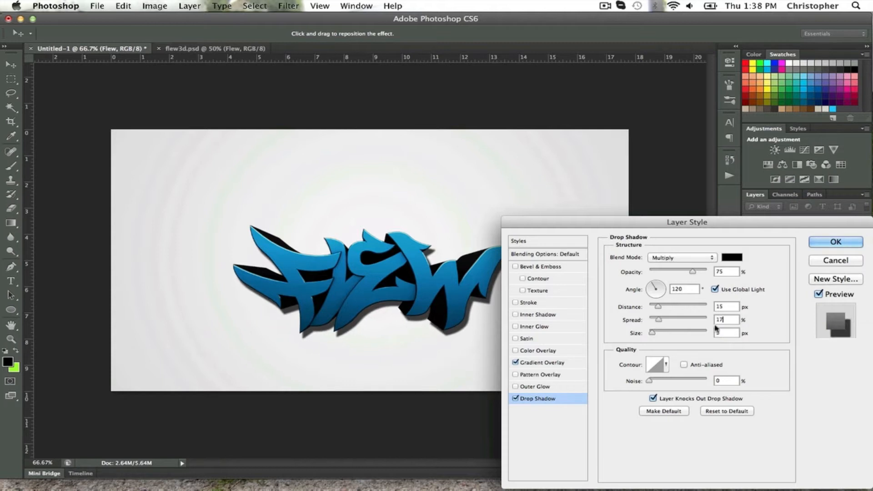
Step: Set the drop shadow's size to 10 px and opacity to 25%, and apply the layer style
{"action": "left_click", "coordinate": [719, 332]}
{"action": "key", "text": "BackSpace"}
{"action": "type", "text": "10"}
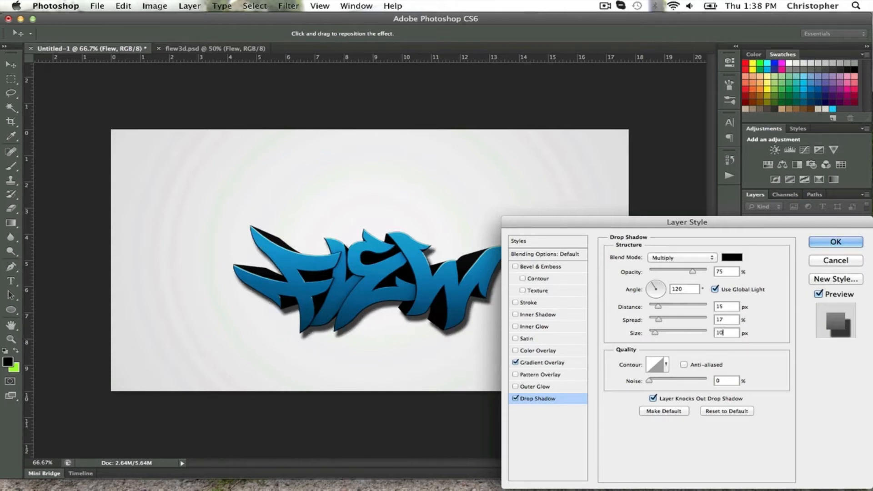
{"action": "double_click", "coordinate": [718, 272]}
{"action": "type", "text": "35"}
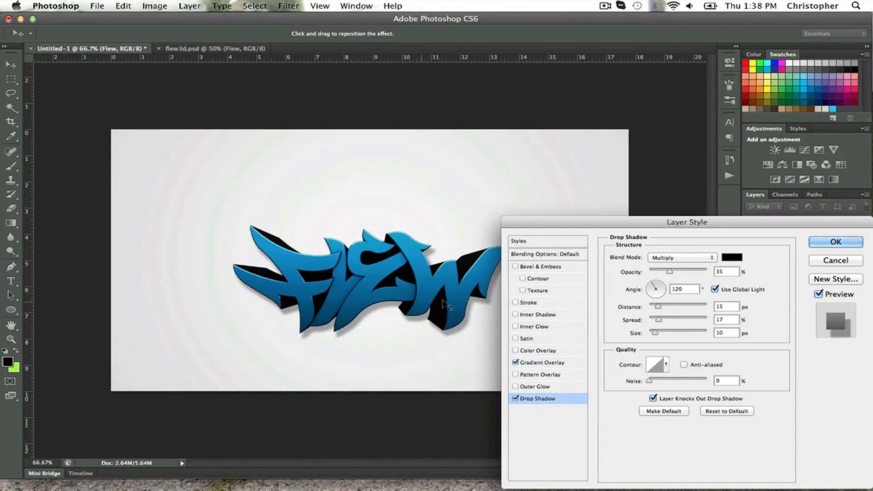
{"action": "key", "text": "BackSpace"}
{"action": "type", "text": "2"}
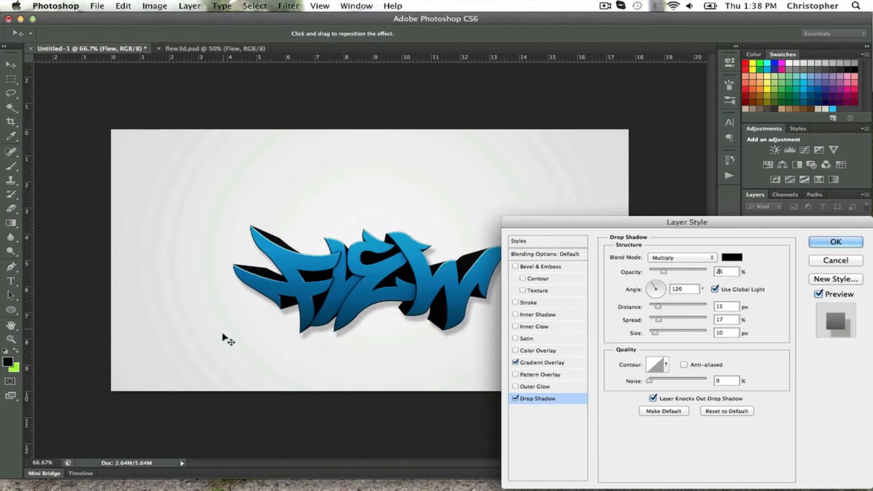
{"action": "left_click", "coordinate": [836, 241]}
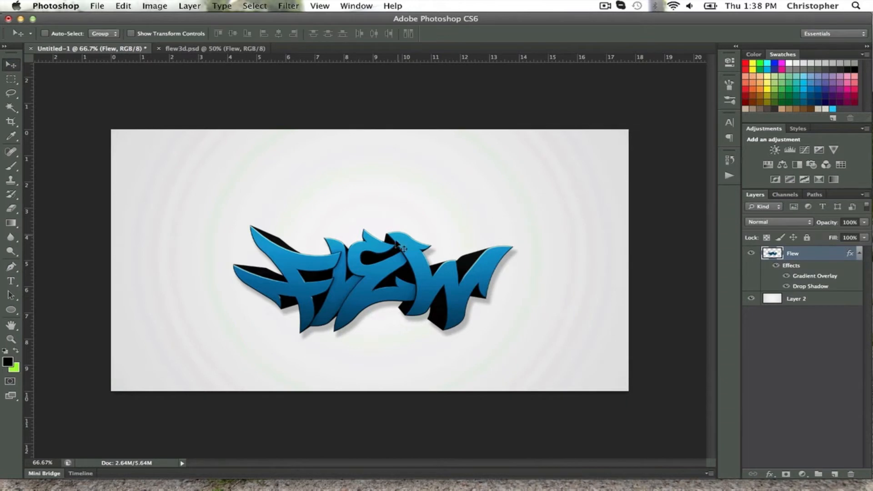
Step: Nudge the Flew lettering slightly to the left on the canvas
{"action": "key", "text": "Left"}
{"action": "key", "text": "Left"}
{"action": "key", "text": "Left"}
{"action": "key", "text": "Left"}
{"action": "key", "text": "Left"}
{"action": "key", "text": "Left"}
{"action": "key", "text": "Left"}
{"action": "key", "text": "Left"}
{"action": "key", "text": "Left"}
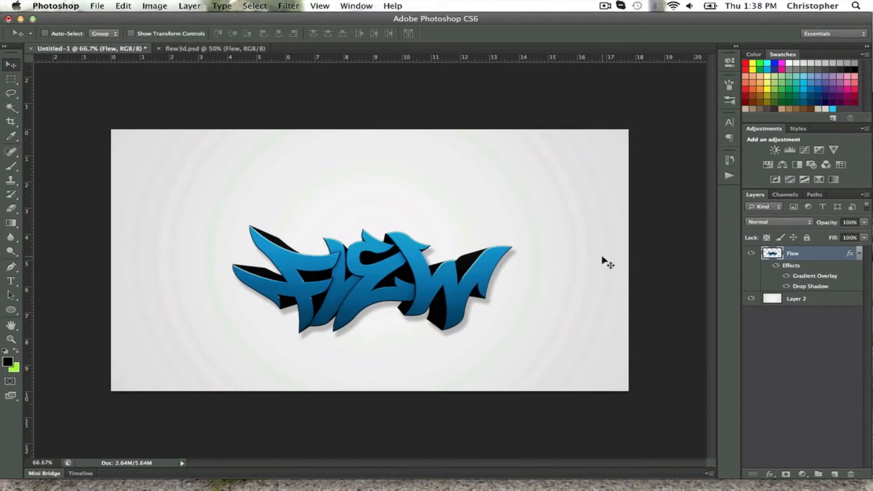
Step: Duplicate the Flew layer as Flew copy and place the copy beneath the original layer
{"action": "right_click", "coordinate": [836, 264]}
{"action": "left_click", "coordinate": [778, 182]}
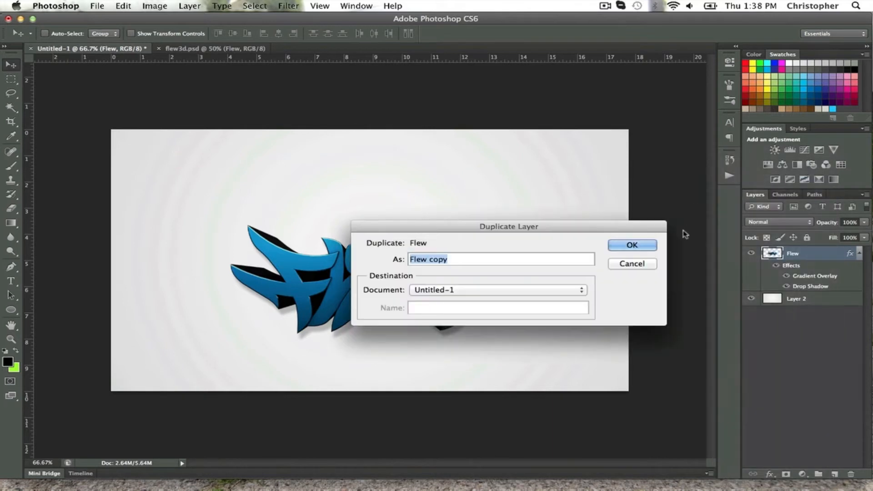
{"action": "left_click", "coordinate": [646, 245]}
{"action": "left_click_drag", "start_coordinate": [806, 261], "coordinate": [811, 338]}
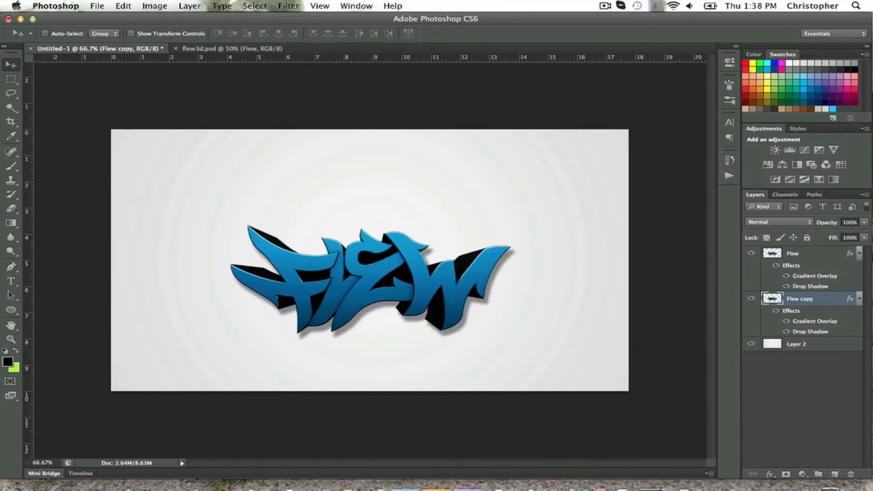
Step: Create an empty layer and merge it with Flew copy so the layer effects become part of its pixels
{"action": "left_click", "coordinate": [834, 473]}
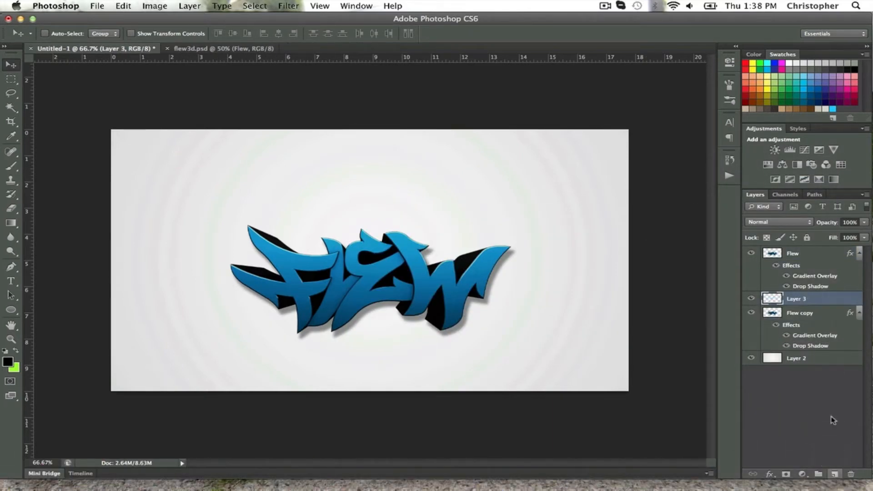
{"action": "left_click_drag", "start_coordinate": [811, 304], "coordinate": [809, 351]}
{"action": "right_click", "coordinate": [805, 308]}
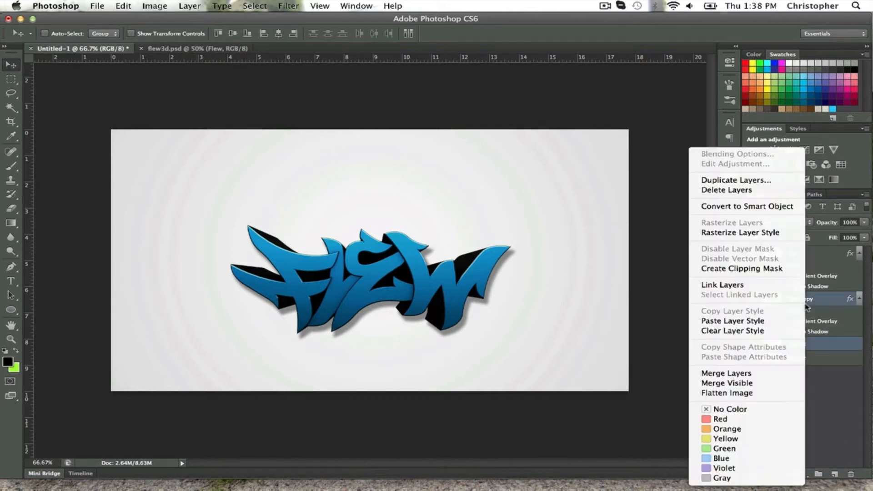
{"action": "left_click", "coordinate": [727, 371]}
Step: Free-transform Flew copy to about 144.7% and position the enlarged lettering up behind the original
{"action": "key", "text": "super+t"}
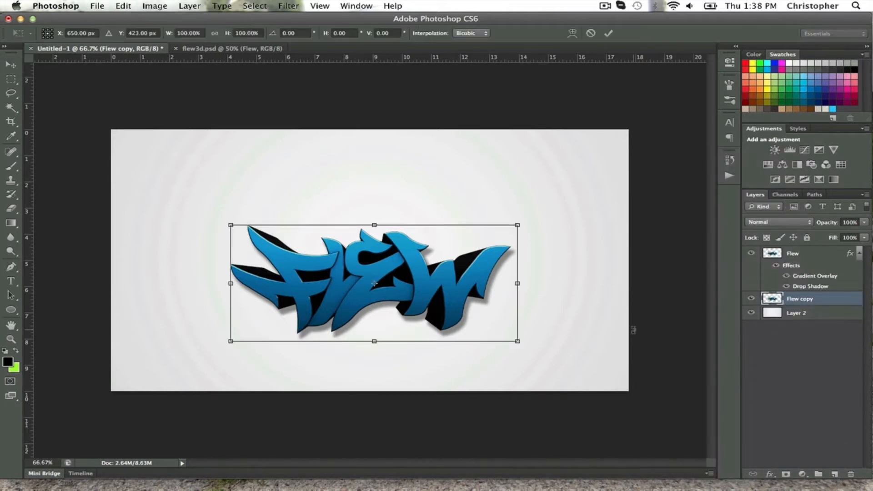
{"action": "left_click_drag", "start_coordinate": [231, 222], "coordinate": [143, 188]}
{"action": "left_click_drag", "start_coordinate": [518, 190], "coordinate": [557, 173]}
{"action": "left_click_drag", "start_coordinate": [402, 254], "coordinate": [414, 245]}
{"action": "key", "text": "Right"}
{"action": "key", "text": "Right"}
{"action": "key", "text": "Right"}
{"action": "key", "text": "Right"}
{"action": "key", "text": "Right"}
{"action": "key", "text": "Right"}
{"action": "key", "text": "Right"}
{"action": "key", "text": "Right"}
{"action": "key", "text": "Right"}
{"action": "key", "text": "Right"}
{"action": "key", "text": "Right"}
{"action": "key", "text": "Right"}
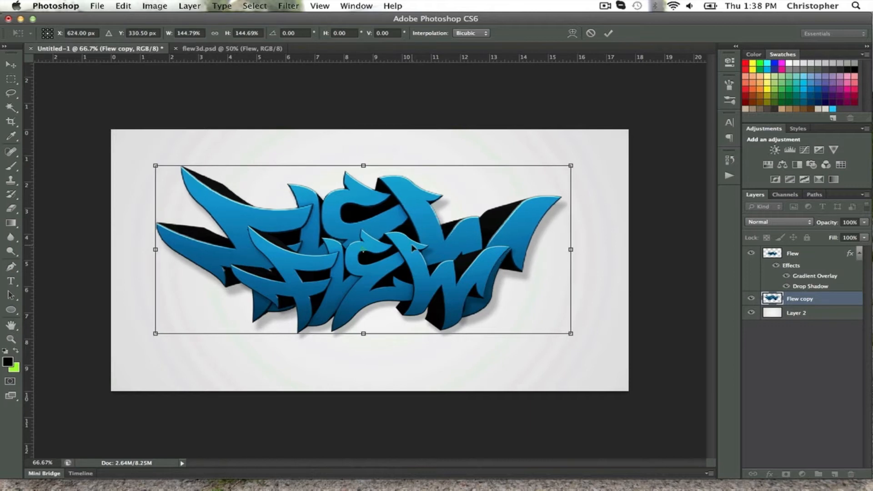
{"action": "key", "text": "Down"}
{"action": "key", "text": "Down"}
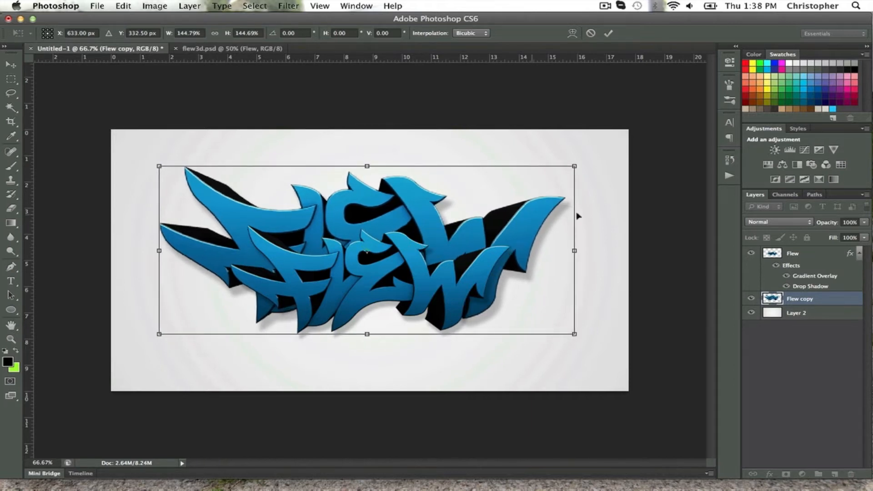
Step: Reduce the Flew copy scaling to about 125.6%, shift it right to X 652 px, and apply the transformation
{"action": "left_click_drag", "start_coordinate": [574, 168], "coordinate": [520, 188]}
{"action": "key", "text": "Right"}
{"action": "key", "text": "Right"}
{"action": "key", "text": "Right"}
{"action": "key", "text": "Right"}
{"action": "key", "text": "Right"}
{"action": "key", "text": "Right"}
{"action": "key", "text": "Right"}
{"action": "key", "text": "Right"}
{"action": "key", "text": "Right"}
{"action": "key", "text": "Right"}
{"action": "key", "text": "Right"}
{"action": "key", "text": "Right"}
{"action": "key", "text": "Right"}
{"action": "key", "text": "Right"}
{"action": "key", "text": "Right"}
{"action": "key", "text": "Right"}
{"action": "key", "text": "Right"}
{"action": "key", "text": "Right"}
{"action": "key", "text": "Right"}
{"action": "key", "text": "Right"}
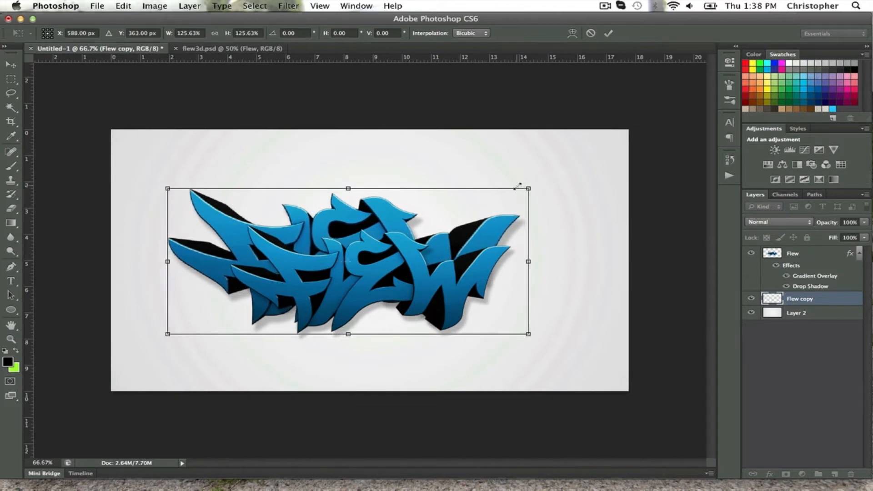
{"action": "key", "text": "Right"}
{"action": "key", "text": "Right"}
{"action": "key", "text": "Right"}
{"action": "key", "text": "Right"}
{"action": "key", "text": "Right"}
{"action": "key", "text": "Right"}
{"action": "key", "text": "Right"}
{"action": "key", "text": "Right"}
{"action": "key", "text": "Right"}
{"action": "key", "text": "Right"}
{"action": "key", "text": "Right"}
{"action": "key", "text": "Right"}
{"action": "key", "text": "Right"}
{"action": "key", "text": "Right"}
{"action": "key", "text": "Right"}
{"action": "key", "text": "Right"}
{"action": "key", "text": "Right"}
{"action": "key", "text": "Right"}
{"action": "key", "text": "Right"}
{"action": "key", "text": "Right"}
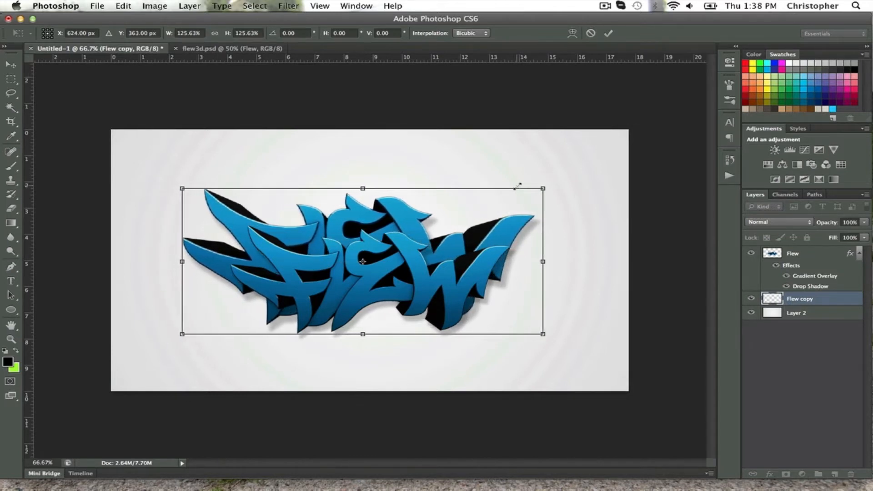
{"action": "key", "text": "Right"}
{"action": "key", "text": "Right"}
{"action": "key", "text": "Right"}
{"action": "key", "text": "Right"}
{"action": "key", "text": "Right"}
{"action": "key", "text": "Right"}
{"action": "key", "text": "Right"}
{"action": "key", "text": "Right"}
{"action": "key", "text": "Right"}
{"action": "key", "text": "Right"}
{"action": "key", "text": "Right"}
{"action": "key", "text": "Right"}
{"action": "key", "text": "Right"}
{"action": "key", "text": "Right"}
{"action": "key", "text": "Right"}
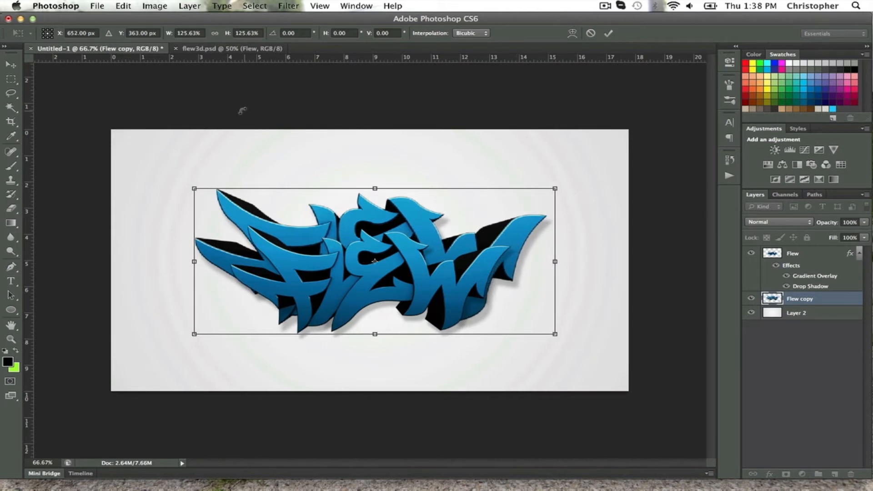
{"action": "left_click", "coordinate": [11, 64]}
{"action": "left_click", "coordinate": [541, 178]}
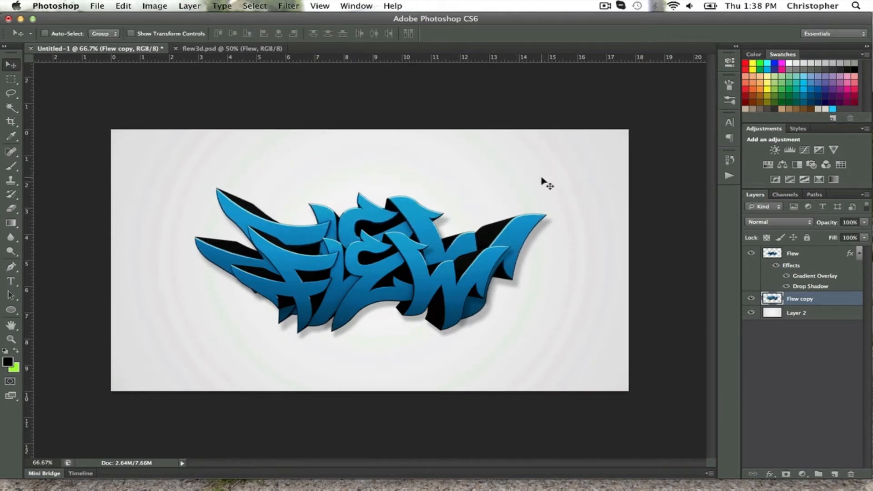
Step: Set the Flew copy layer's opacity to 20% and move the faded lettering slightly to the left
{"action": "left_click", "coordinate": [855, 219]}
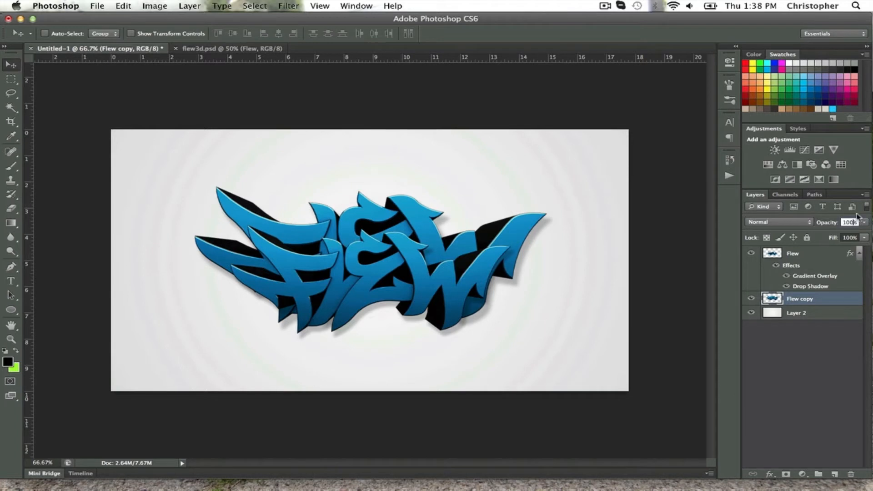
{"action": "type", "text": "20"}
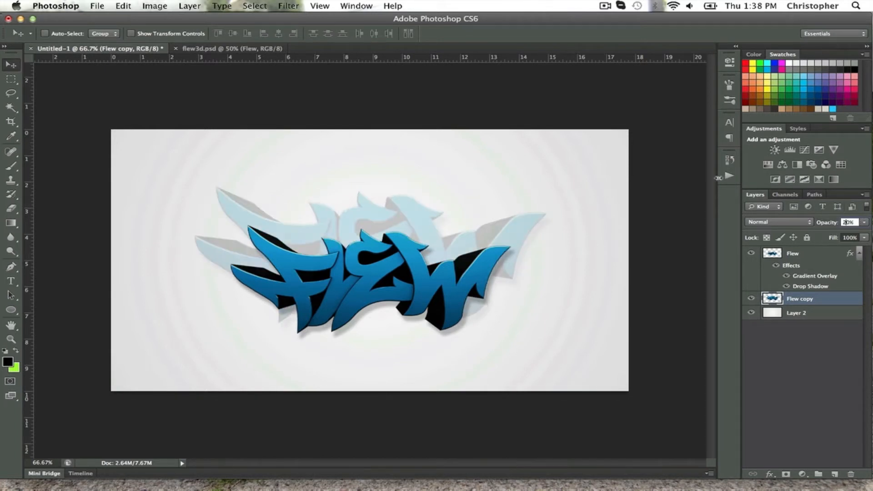
{"action": "left_click_drag", "start_coordinate": [364, 227], "coordinate": [359, 221]}
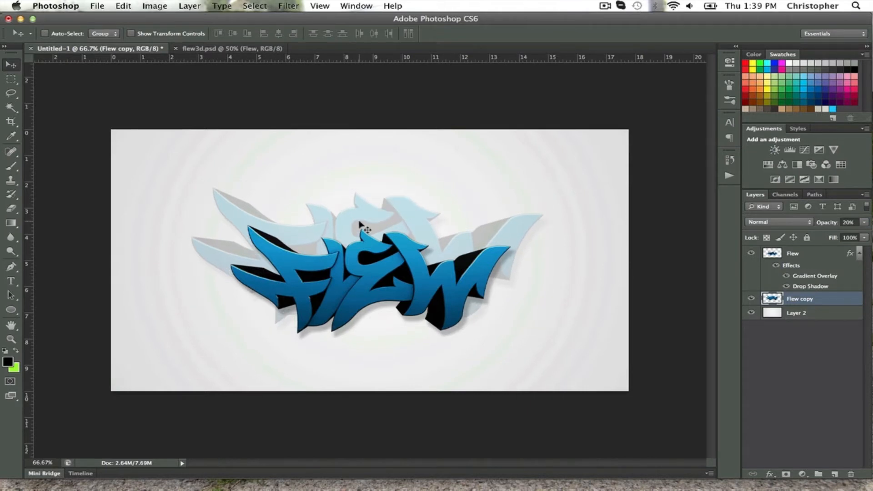
Step: Erase the parts of the faded Flew copy that show below the main lettering
{"action": "left_click", "coordinate": [11, 209]}
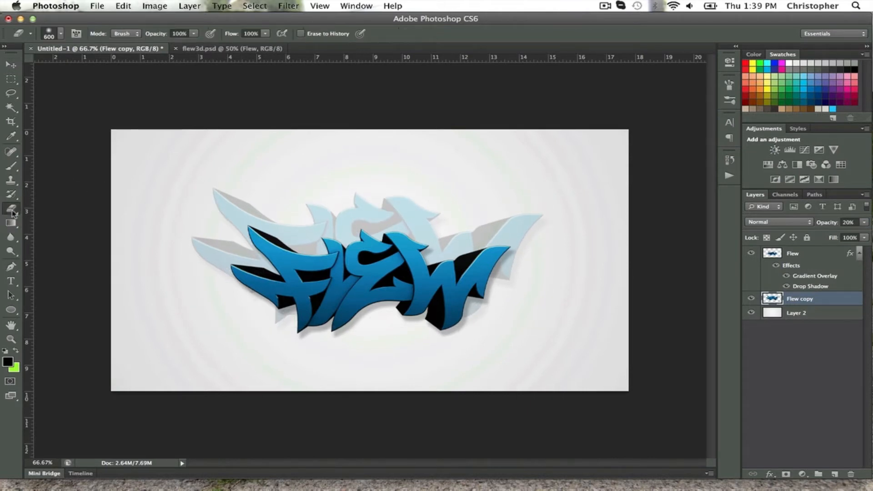
{"action": "left_click", "coordinate": [849, 221]}
{"action": "left_click", "coordinate": [11, 64]}
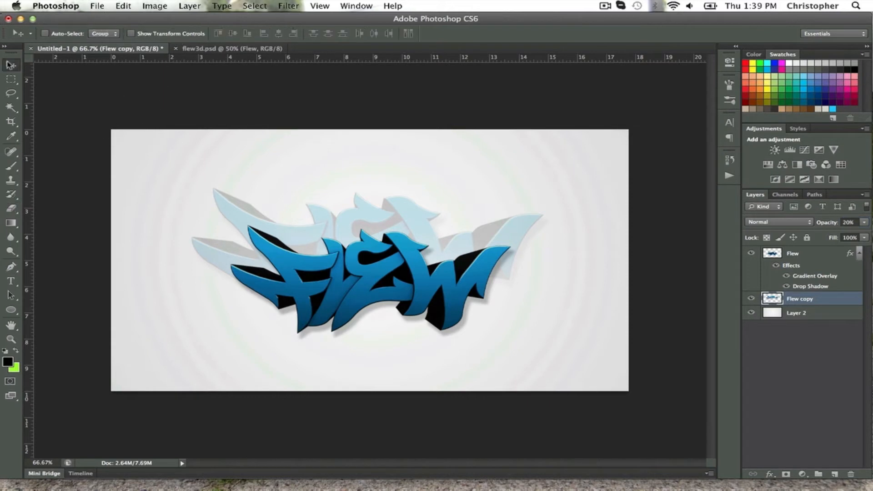
Step: Nudge the faded Flew copy slightly upward behind the main lettering
{"action": "key", "text": "Up"}
{"action": "key", "text": "Up"}
{"action": "key", "text": "Up"}
{"action": "key", "text": "Up"}
{"action": "key", "text": "Up"}
{"action": "key", "text": "Up"}
{"action": "key", "text": "Up"}
{"action": "key", "text": "Up"}
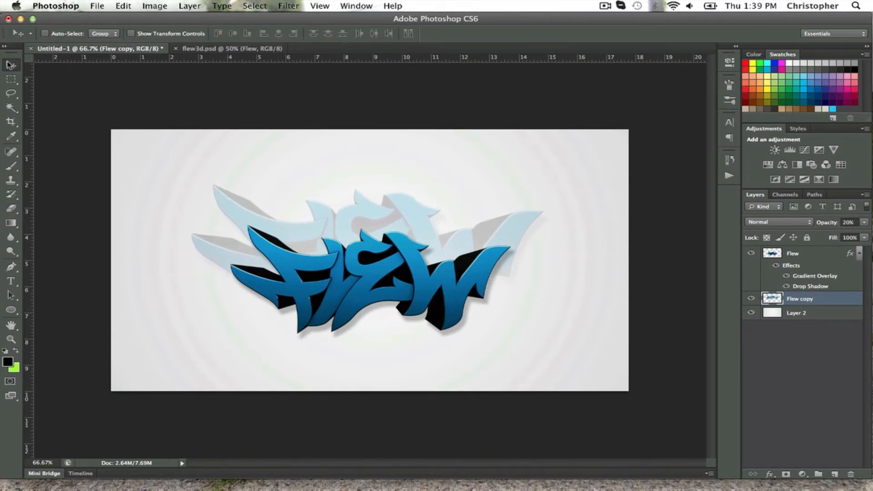
Step: Enlarge the faded Flew copy to about 107% on both sides and apply the transformation
{"action": "key", "text": "super+t"}
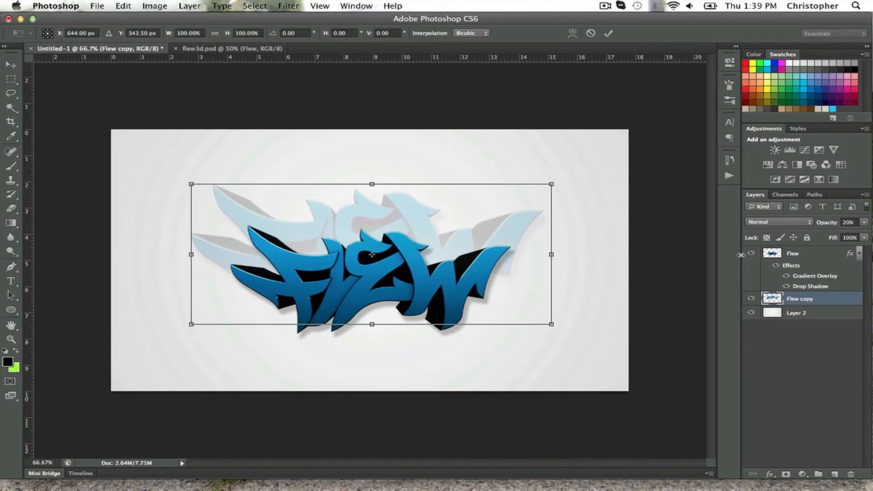
{"action": "left_click_drag", "start_coordinate": [184, 182], "coordinate": [176, 178]}
{"action": "left_click_drag", "start_coordinate": [552, 324], "coordinate": [564, 328]}
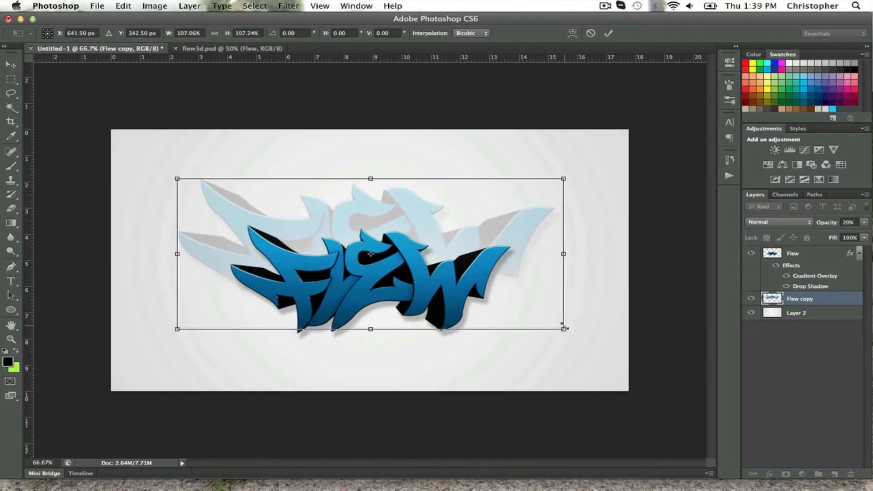
{"action": "left_click", "coordinate": [10, 64]}
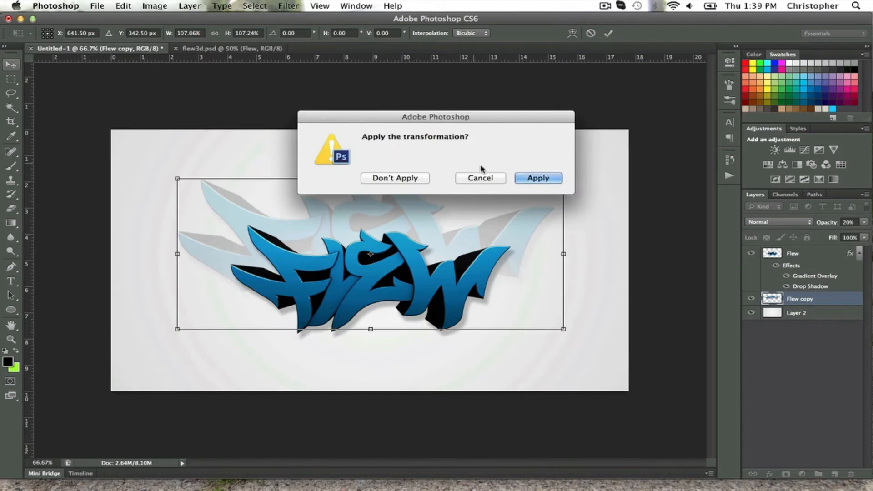
{"action": "left_click", "coordinate": [529, 179]}
Step: Move the faded Flew copy to the right and fine-tune its horizontal position behind the main lettering
{"action": "left_click_drag", "start_coordinate": [436, 240], "coordinate": [460, 219]}
{"action": "key", "text": "Left"}
{"action": "key", "text": "Left"}
{"action": "key", "text": "Left"}
{"action": "key", "text": "Left"}
{"action": "key", "text": "Left"}
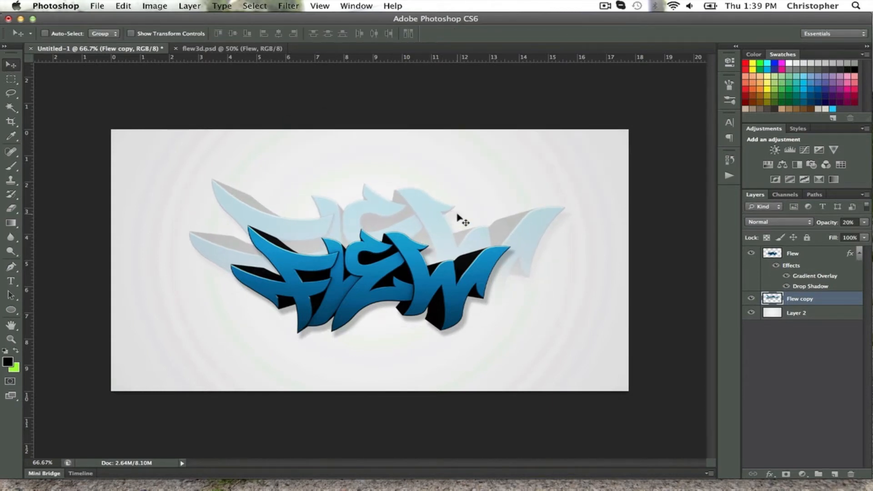
Step: Create a new layer above Flew copy and paint black grunge texture around the lettering with the 525 px brush
{"action": "left_click", "coordinate": [834, 473]}
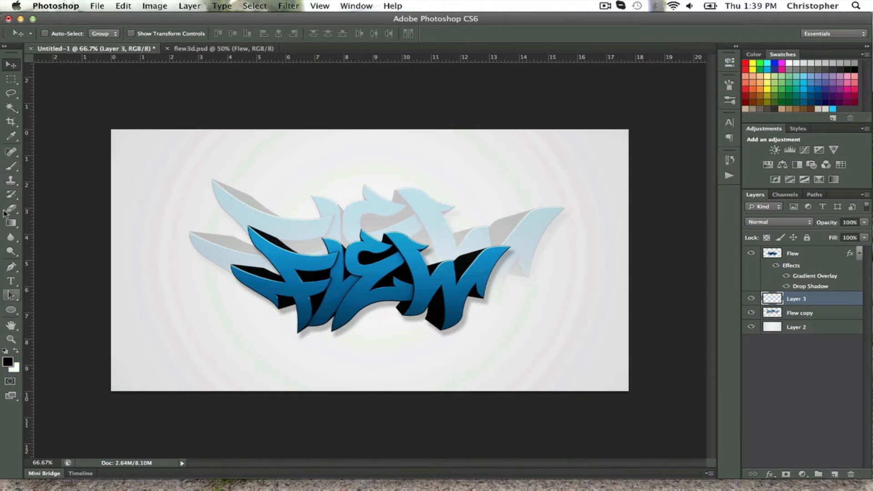
{"action": "left_click", "coordinate": [8, 168]}
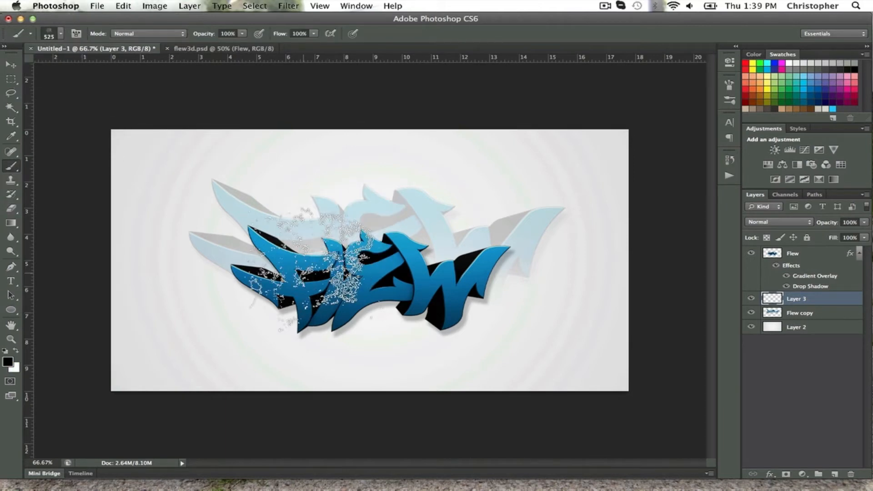
{"action": "mouse_move", "coordinate": [334, 327]}
{"action": "left_mouse_down"}
{"action": "mouse_move", "coordinate": [309, 273]}
{"action": "mouse_move", "coordinate": [282, 272]}
{"action": "mouse_move", "coordinate": [345, 227]}
{"action": "mouse_move", "coordinate": [446, 240]}
{"action": "mouse_move", "coordinate": [504, 282]}
{"action": "mouse_move", "coordinate": [400, 323]}
{"action": "mouse_move", "coordinate": [295, 281]}
{"action": "mouse_move", "coordinate": [214, 296]}
{"action": "mouse_move", "coordinate": [355, 346]}
{"action": "mouse_move", "coordinate": [286, 281]}
{"action": "mouse_move", "coordinate": [427, 227]}
{"action": "mouse_move", "coordinate": [522, 229]}
{"action": "mouse_move", "coordinate": [436, 318]}
{"action": "mouse_move", "coordinate": [341, 319]}
{"action": "mouse_move", "coordinate": [271, 255]}
{"action": "left_mouse_up"}
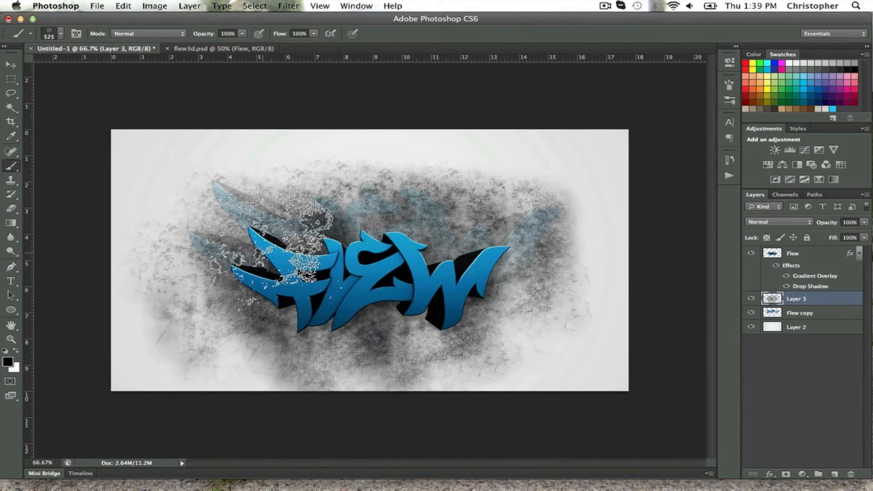
Step: Set the grunge layer's blending mode to Overlay and erase its outer areas around the lettering with the 600 px eraser
{"action": "left_click", "coordinate": [800, 222]}
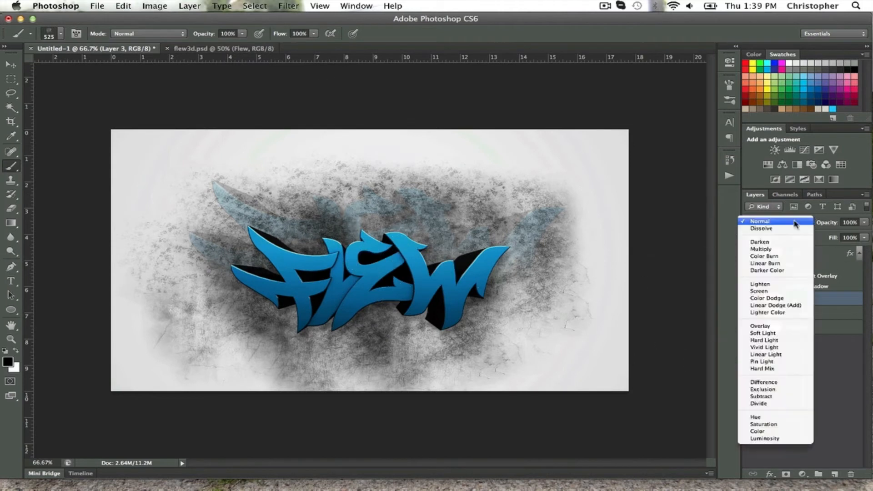
{"action": "left_click", "coordinate": [759, 326]}
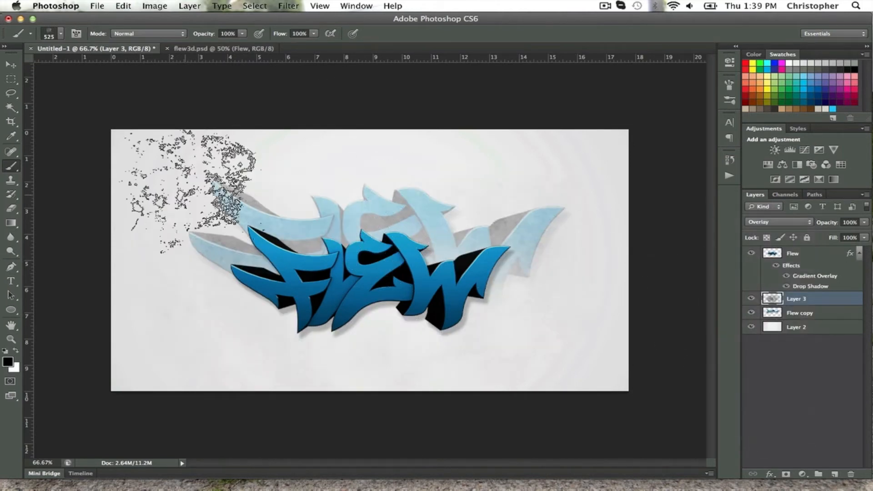
{"action": "key", "text": "e"}
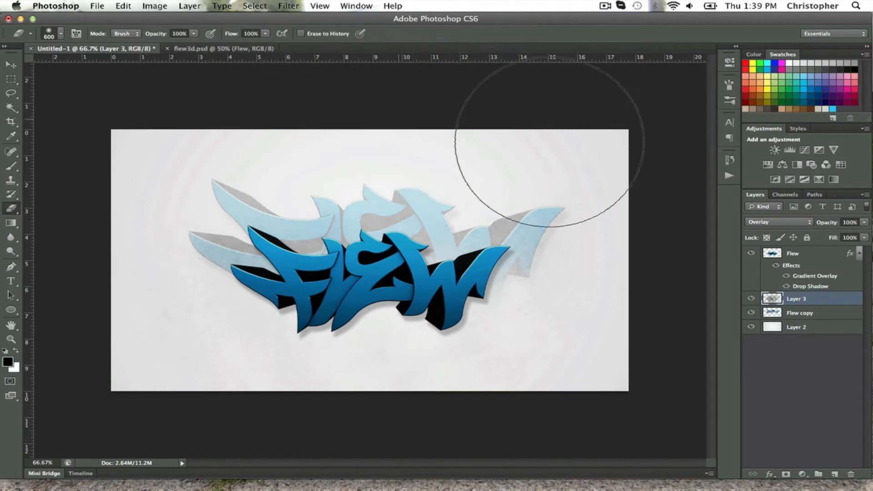
{"action": "mouse_move", "coordinate": [309, 121]}
{"action": "left_mouse_down"}
{"action": "mouse_move", "coordinate": [136, 232]}
{"action": "mouse_move", "coordinate": [130, 295]}
{"action": "mouse_move", "coordinate": [179, 394]}
{"action": "mouse_move", "coordinate": [306, 460]}
{"action": "mouse_move", "coordinate": [344, 460]}
{"action": "left_mouse_up"}
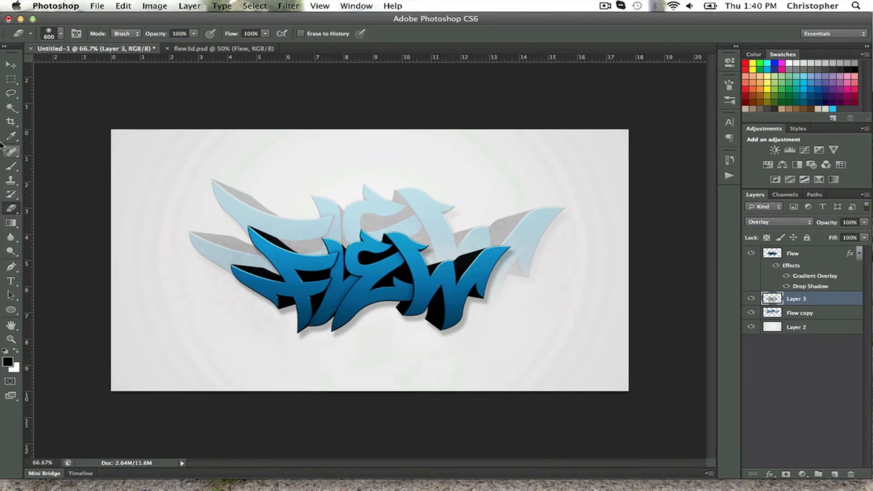
Step: Switch to Finder and open Texture (18).jpg from the Textures folder inside Graphics in Adobe Photoshop CS6
{"action": "left_click", "coordinate": [12, 65]}
{"action": "left_click", "coordinate": [21, 19]}
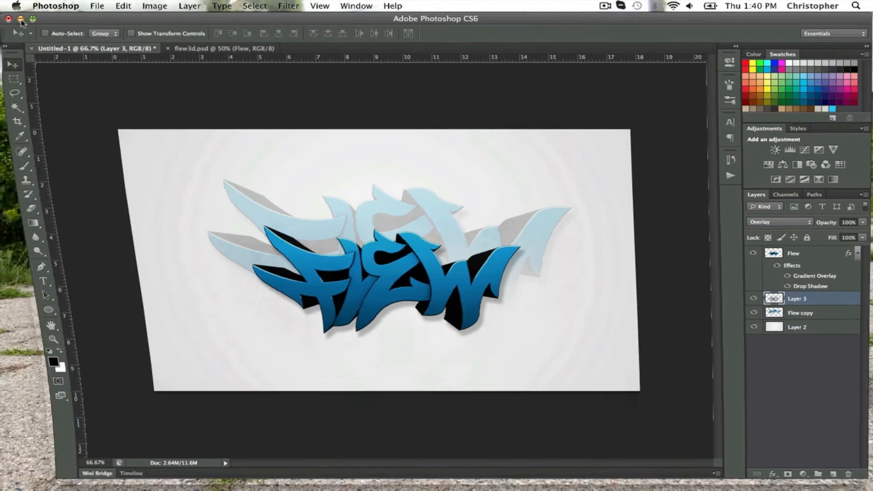
{"action": "left_click", "coordinate": [124, 96]}
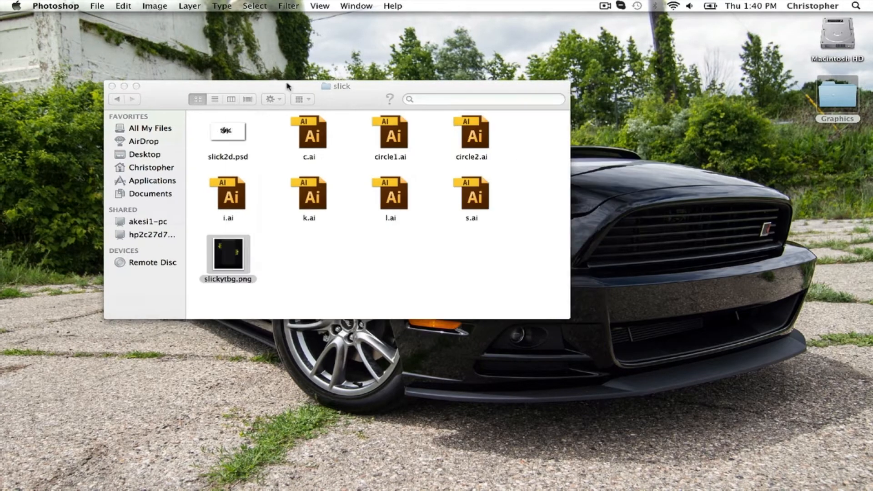
{"action": "double_click", "coordinate": [838, 96]}
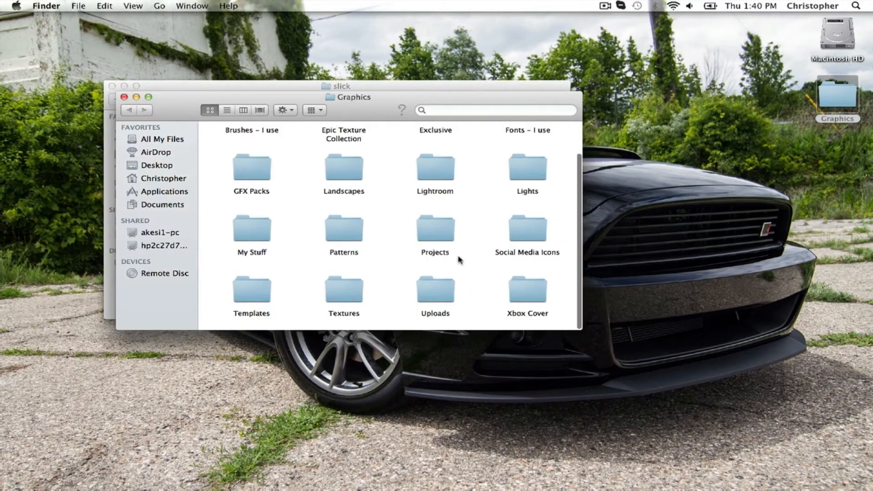
{"action": "double_click", "coordinate": [344, 291]}
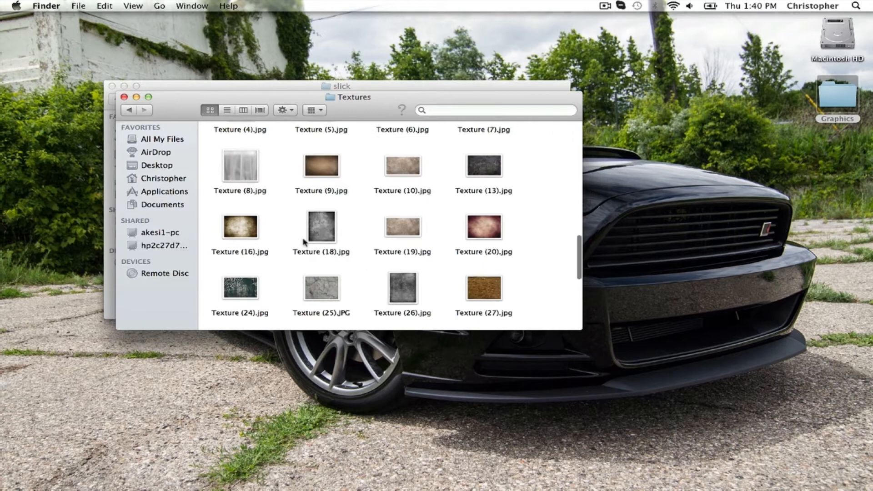
{"action": "right_click", "coordinate": [322, 231]}
{"action": "left_click", "coordinate": [338, 246]}
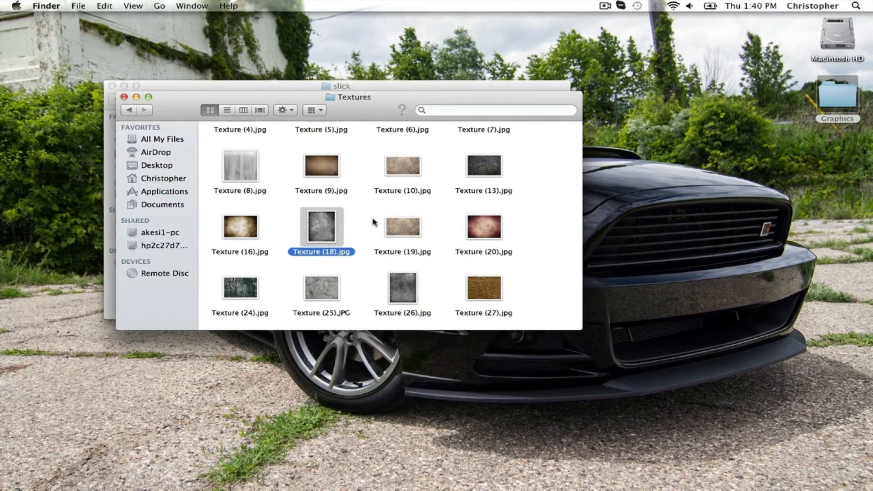
{"action": "right_click", "coordinate": [322, 225]}
{"action": "mouse_move", "coordinate": [341, 236]}
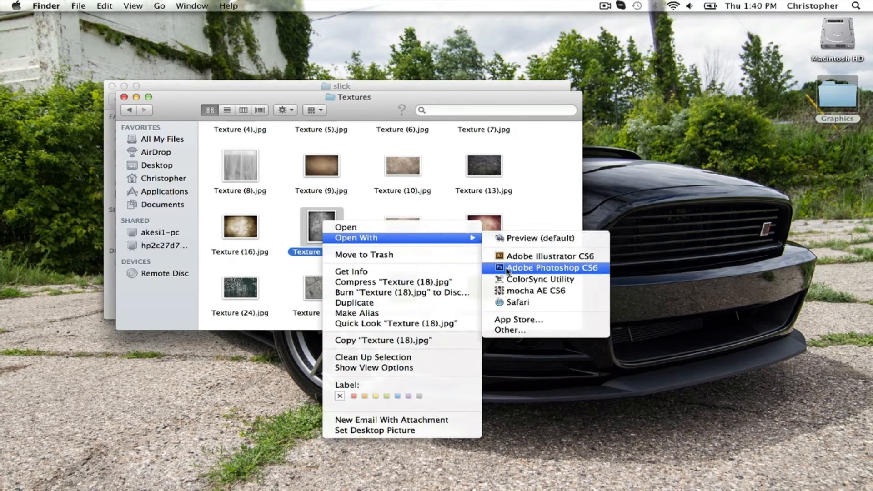
{"action": "left_click", "coordinate": [536, 273]}
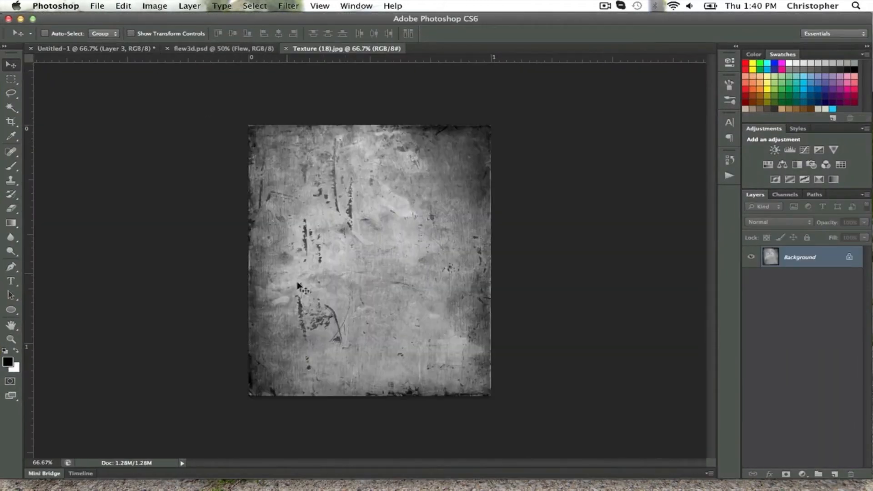
Step: Return to the Textures folder in Finder and open t2.png in Adobe Photoshop CS6
{"action": "left_click", "coordinate": [20, 19]}
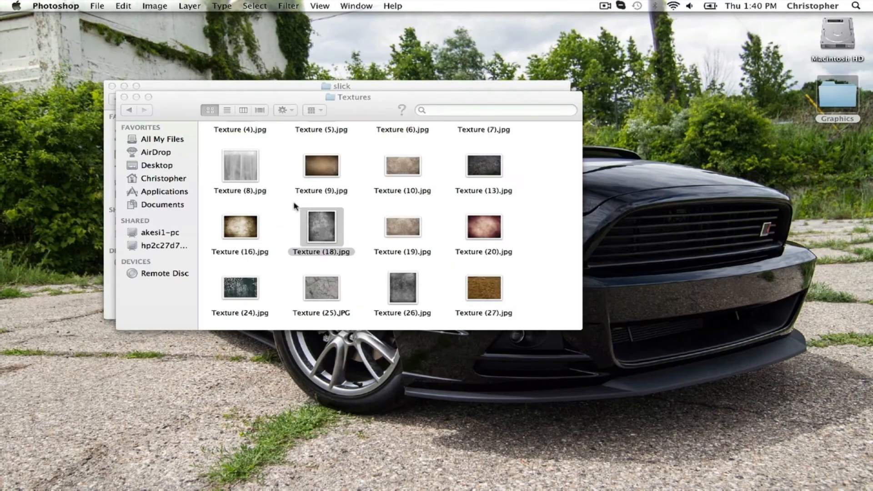
{"action": "scroll", "coordinate": [300, 204], "scroll_direction": "up", "scroll_amount": 5}
{"action": "left_click", "coordinate": [314, 205]}
{"action": "right_click", "coordinate": [314, 202]}
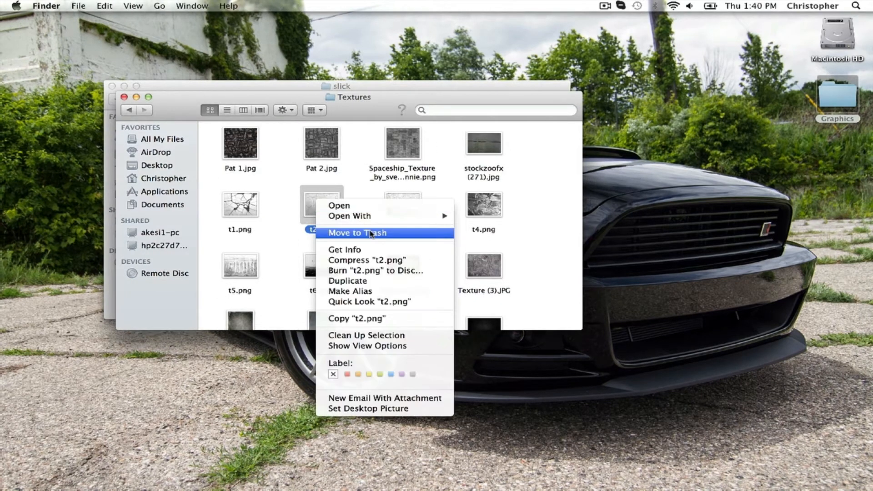
{"action": "mouse_move", "coordinate": [370, 217]}
{"action": "left_click", "coordinate": [504, 245]}
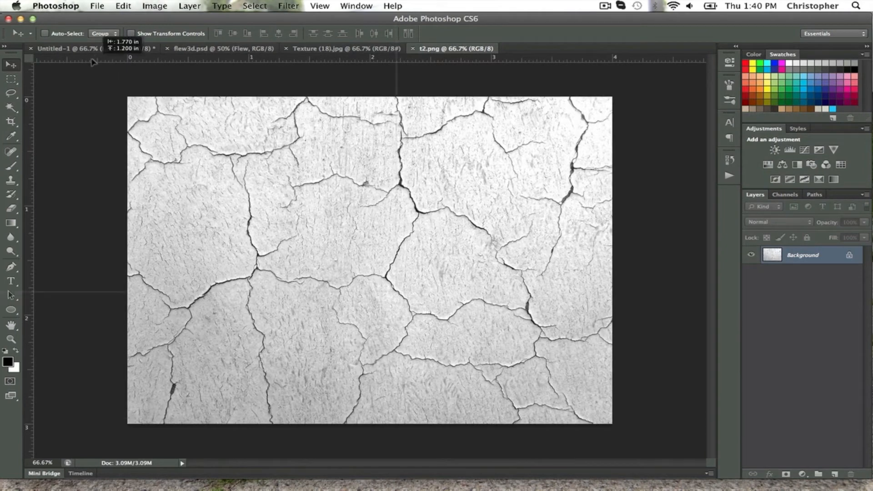
Step: Copy the t2.png crack texture into Untitled-1 behind the main lettering and blend it with Overlay at 50% opacity
{"action": "left_click_drag", "start_coordinate": [94, 62], "coordinate": [323, 261]}
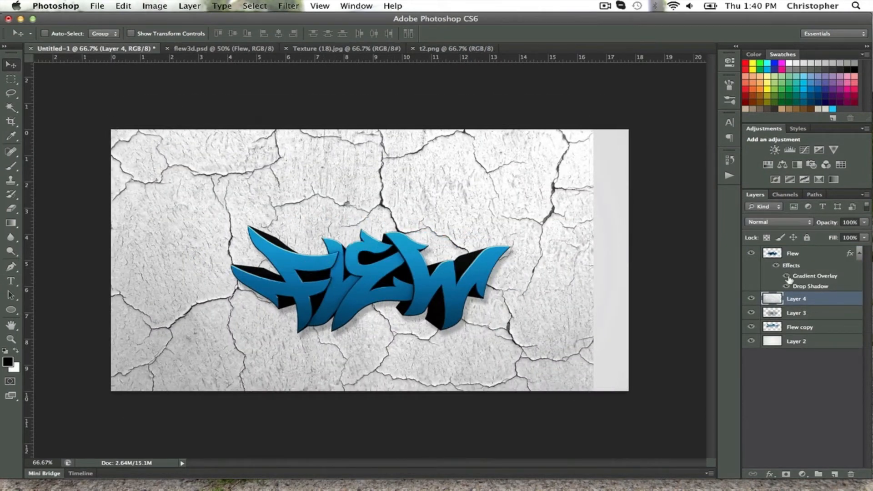
{"action": "left_click", "coordinate": [782, 223]}
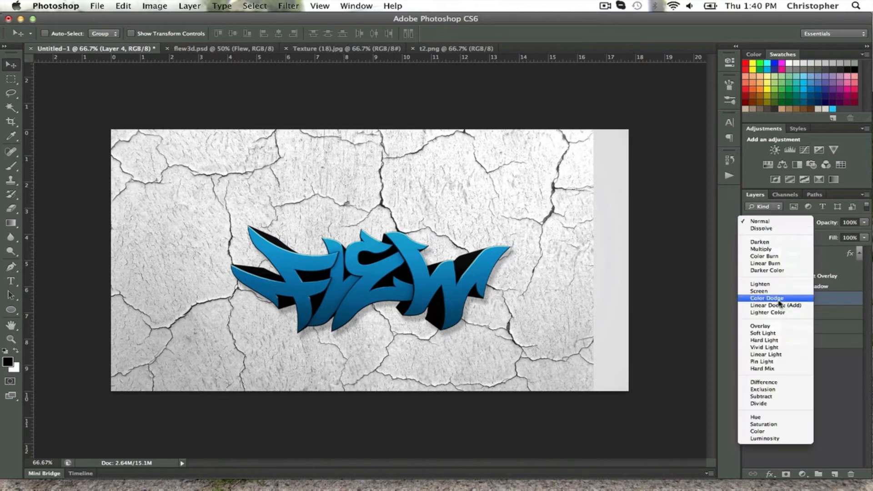
{"action": "left_click", "coordinate": [772, 330]}
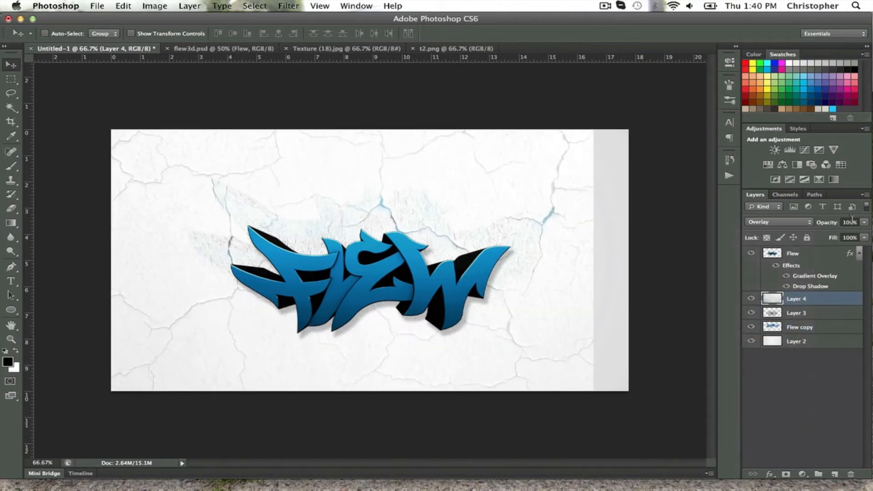
{"action": "type", "text": "30"}
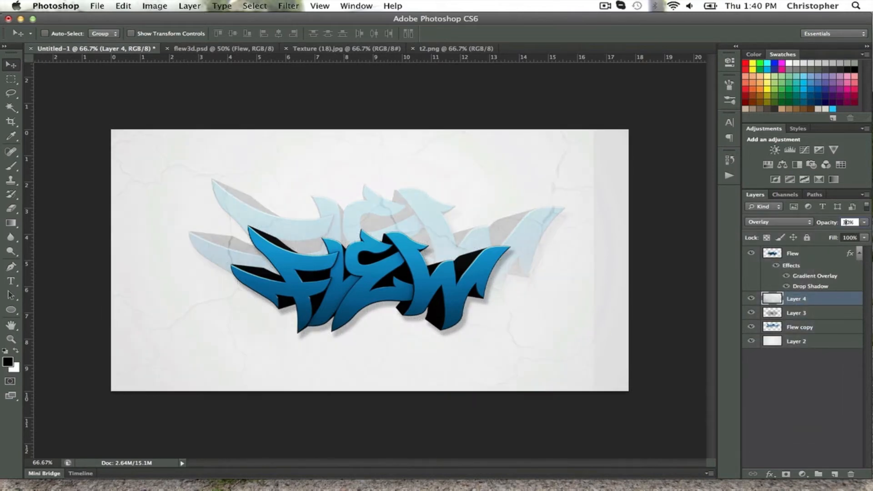
{"action": "key", "text": "BackSpace"}
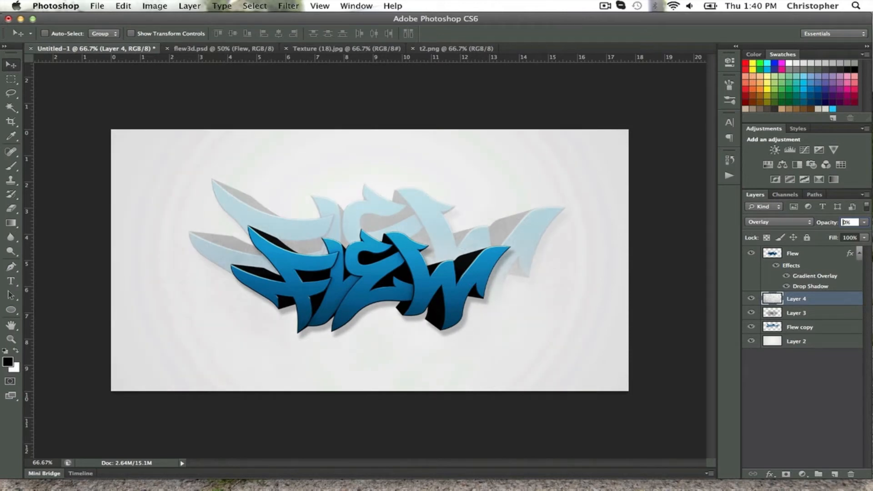
{"action": "type", "text": "5"}
Step: Shift the crack texture toward the canvas centre and erase its outer areas with the 600 px eraser
{"action": "left_click_drag", "start_coordinate": [408, 190], "coordinate": [438, 218]}
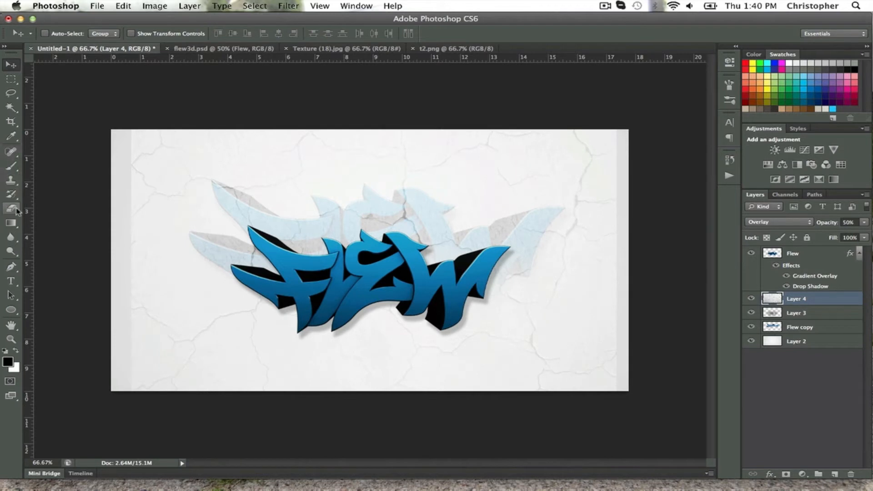
{"action": "left_click", "coordinate": [15, 211]}
{"action": "mouse_move", "coordinate": [133, 161]}
{"action": "left_mouse_down"}
{"action": "mouse_move", "coordinate": [253, 103]}
{"action": "mouse_move", "coordinate": [157, 129]}
{"action": "mouse_move", "coordinate": [304, 96]}
{"action": "mouse_move", "coordinate": [273, 113]}
{"action": "mouse_move", "coordinate": [375, 117]}
{"action": "mouse_move", "coordinate": [594, 91]}
{"action": "mouse_move", "coordinate": [481, 122]}
{"action": "mouse_move", "coordinate": [641, 148]}
{"action": "mouse_move", "coordinate": [709, 241]}
{"action": "mouse_move", "coordinate": [621, 363]}
{"action": "mouse_move", "coordinate": [636, 338]}
{"action": "mouse_move", "coordinate": [625, 317]}
{"action": "mouse_move", "coordinate": [614, 167]}
{"action": "mouse_move", "coordinate": [628, 349]}
{"action": "mouse_move", "coordinate": [609, 374]}
{"action": "mouse_move", "coordinate": [419, 452]}
{"action": "mouse_move", "coordinate": [355, 430]}
{"action": "mouse_move", "coordinate": [225, 442]}
{"action": "mouse_move", "coordinate": [140, 401]}
{"action": "mouse_move", "coordinate": [492, 434]}
{"action": "mouse_move", "coordinate": [522, 356]}
{"action": "mouse_move", "coordinate": [422, 460]}
{"action": "mouse_move", "coordinate": [418, 204]}
{"action": "mouse_move", "coordinate": [462, 121]}
{"action": "mouse_move", "coordinate": [393, 103]}
{"action": "mouse_move", "coordinate": [318, 108]}
{"action": "mouse_move", "coordinate": [404, 98]}
{"action": "mouse_move", "coordinate": [495, 120]}
{"action": "mouse_move", "coordinate": [402, 101]}
{"action": "left_mouse_up"}
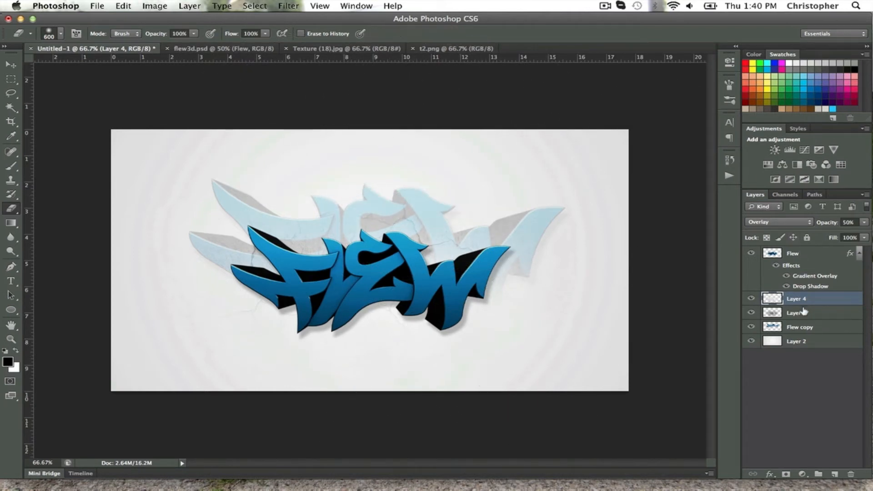
Step: Copy the Texture (18).jpg image into Untitled-1 behind the main lettering and rotate it 90 degrees
{"action": "left_click", "coordinate": [324, 48]}
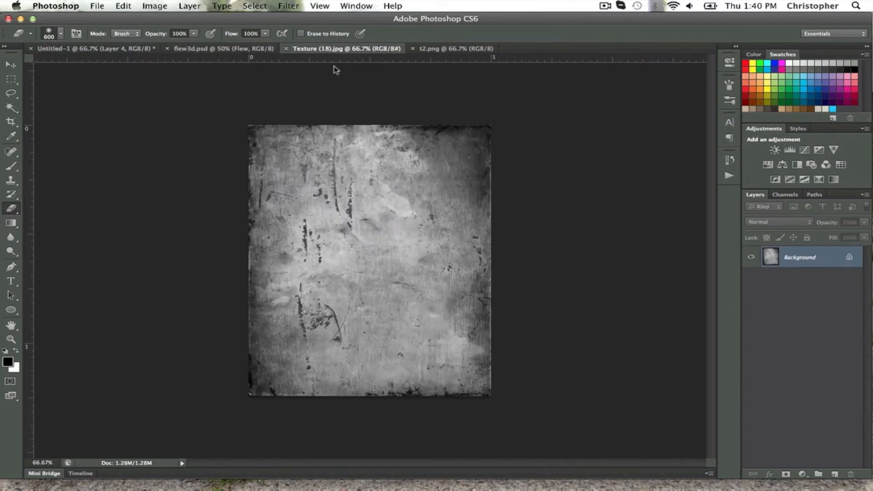
{"action": "key", "text": "v"}
{"action": "mouse_move", "coordinate": [384, 220]}
{"action": "left_mouse_down"}
{"action": "mouse_move", "coordinate": [98, 47]}
{"action": "mouse_move", "coordinate": [383, 207]}
{"action": "left_mouse_up"}
{"action": "key", "text": "ctrl+t"}
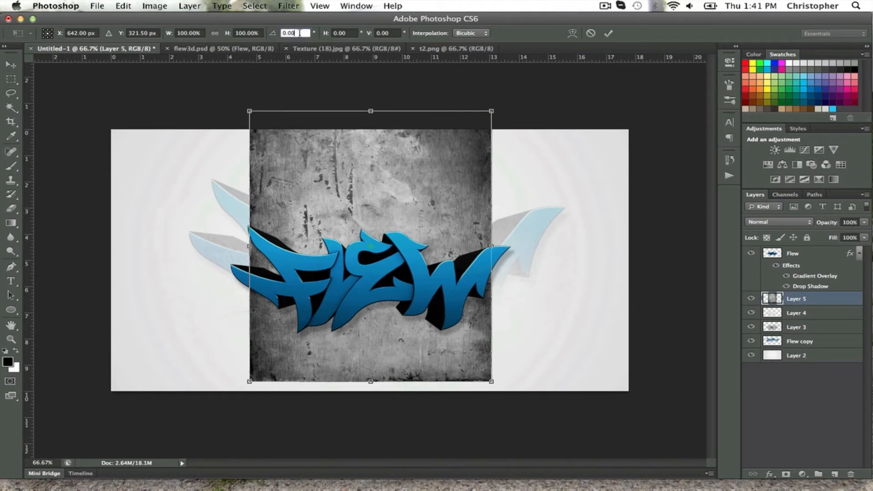
{"action": "type", "text": "90"}
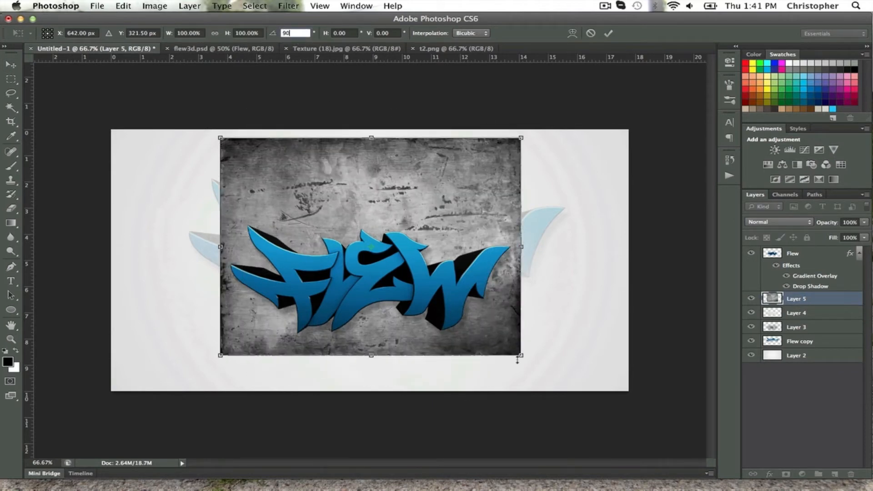
Step: Enlarge the rotated scratch texture to about 123%, apply the transformation and centre it behind the lettering
{"action": "left_click_drag", "start_coordinate": [525, 359], "coordinate": [583, 405]}
{"action": "left_click_drag", "start_coordinate": [475, 352], "coordinate": [457, 346]}
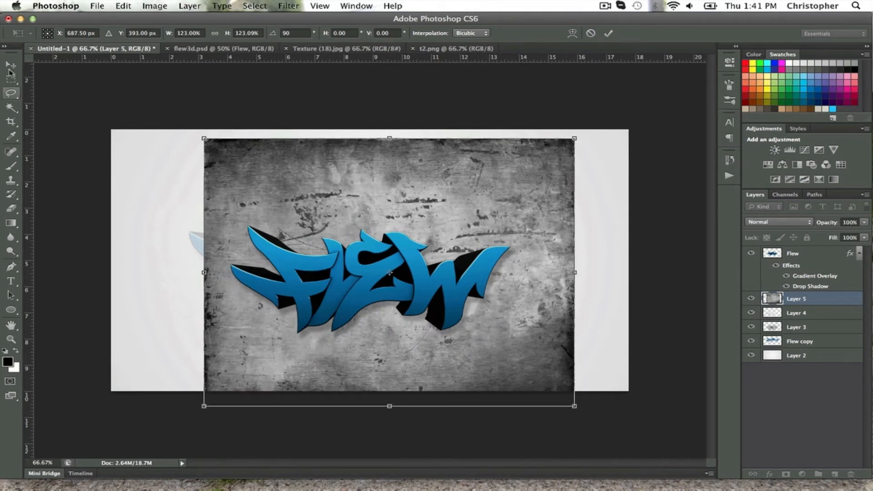
{"action": "key", "text": "v"}
{"action": "left_click", "coordinate": [545, 182]}
{"action": "left_click_drag", "start_coordinate": [463, 268], "coordinate": [449, 270]}
Step: Blend the scratch texture with Overlay at 50% opacity and erase its hard outer edges with the 600 px eraser
{"action": "left_click", "coordinate": [773, 222]}
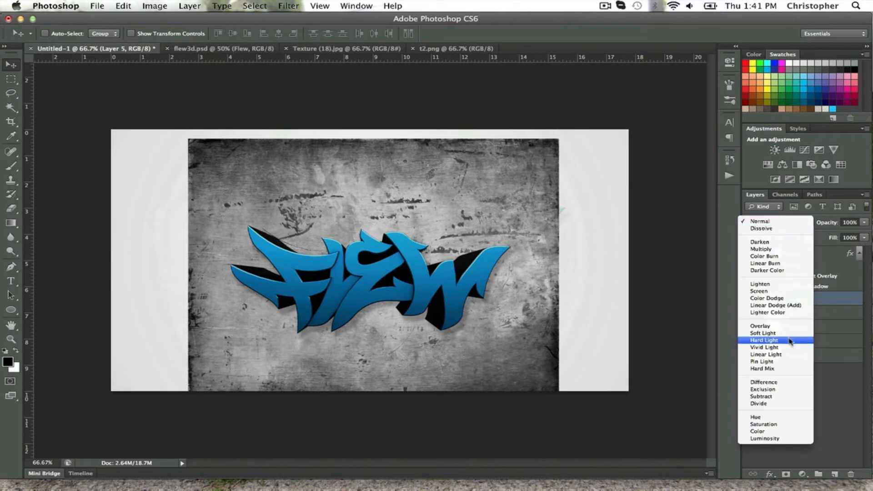
{"action": "left_click", "coordinate": [777, 332]}
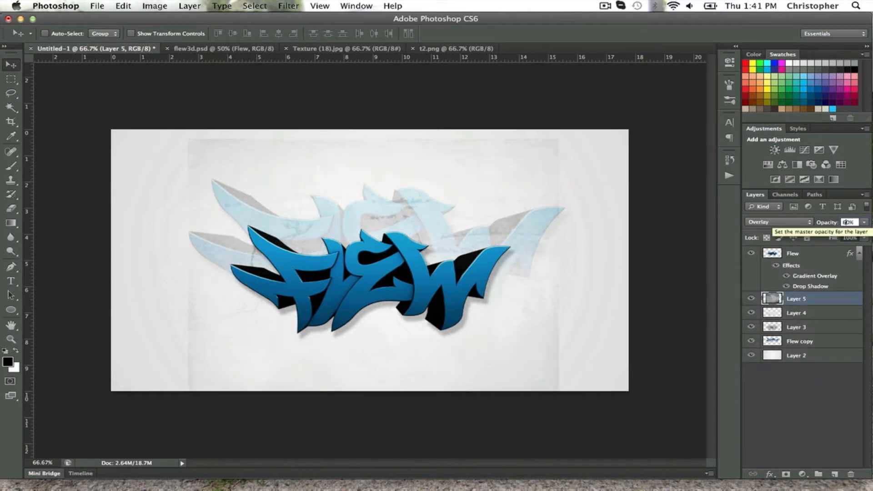
{"action": "key", "text": "5"}
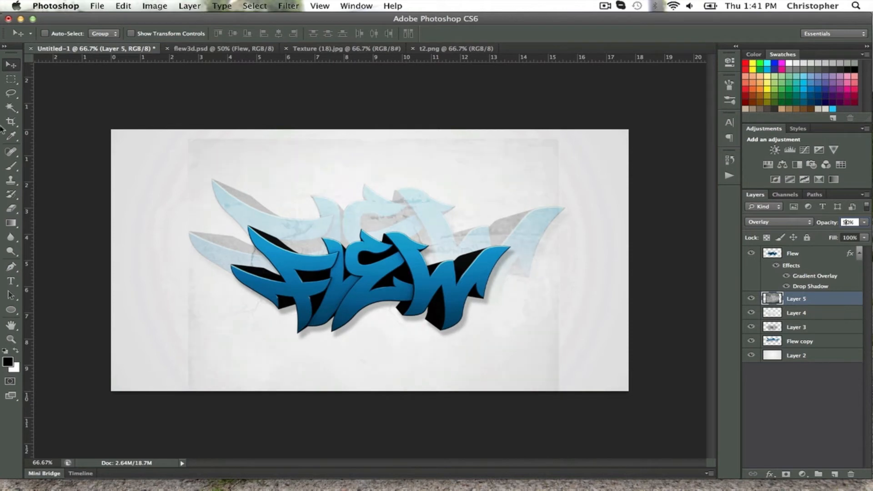
{"action": "left_click", "coordinate": [9, 210]}
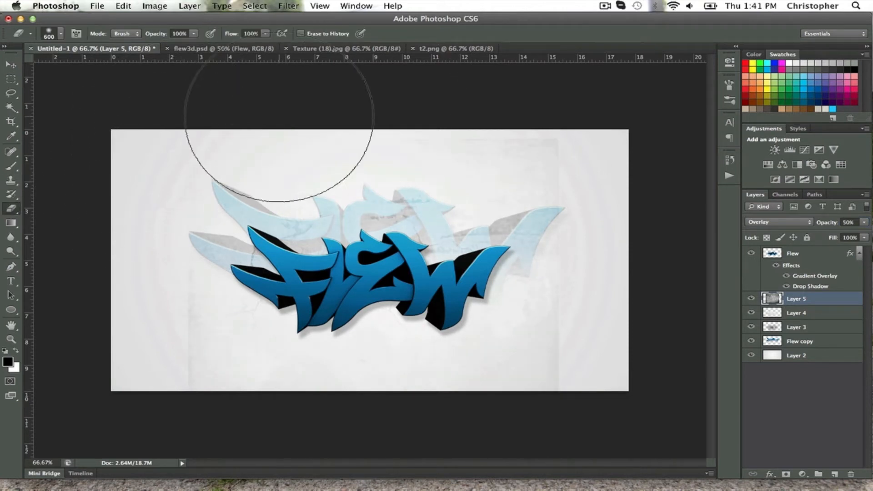
{"action": "mouse_move", "coordinate": [413, 116]}
{"action": "left_mouse_down"}
{"action": "mouse_move", "coordinate": [595, 141]}
{"action": "mouse_move", "coordinate": [515, 124]}
{"action": "mouse_move", "coordinate": [607, 183]}
{"action": "mouse_move", "coordinate": [639, 285]}
{"action": "mouse_move", "coordinate": [644, 343]}
{"action": "mouse_move", "coordinate": [573, 401]}
{"action": "mouse_move", "coordinate": [409, 434]}
{"action": "mouse_move", "coordinate": [234, 432]}
{"action": "mouse_move", "coordinate": [128, 410]}
{"action": "mouse_move", "coordinate": [88, 304]}
{"action": "mouse_move", "coordinate": [108, 265]}
{"action": "mouse_move", "coordinate": [113, 295]}
{"action": "mouse_move", "coordinate": [124, 152]}
{"action": "left_mouse_up"}
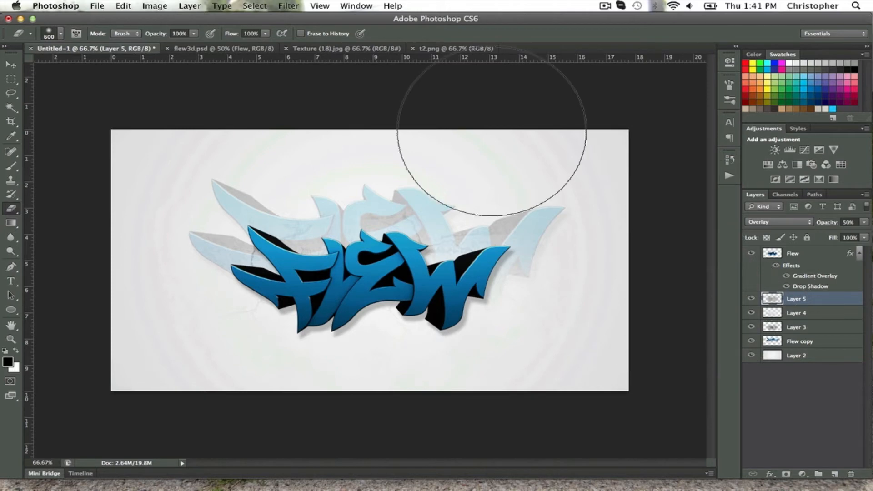
Step: Switch to Finder and open PNG's For Your Background.psd from the Exclusive folder inside Graphics
{"action": "left_click", "coordinate": [21, 19]}
{"action": "left_click", "coordinate": [124, 97]}
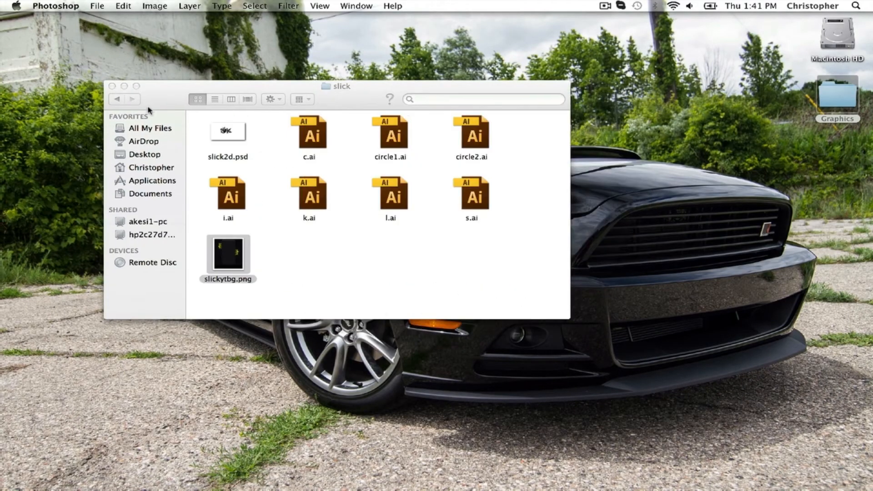
{"action": "left_click", "coordinate": [118, 99]}
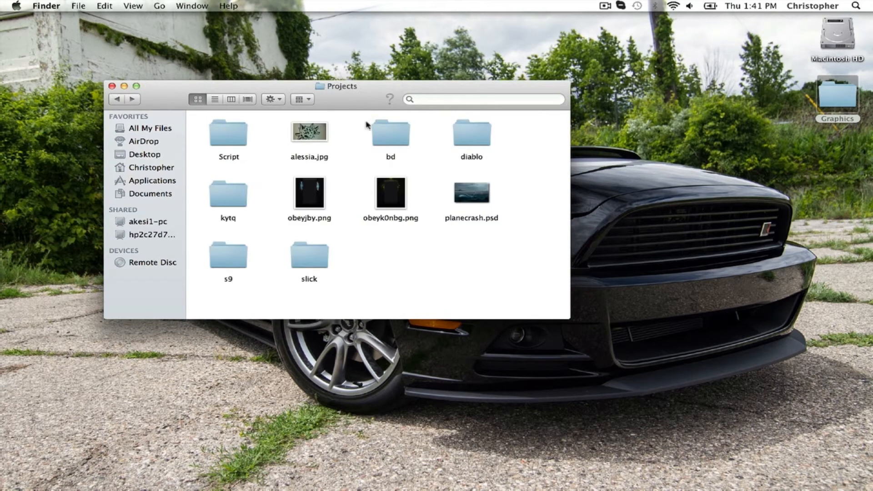
{"action": "double_click", "coordinate": [316, 257]}
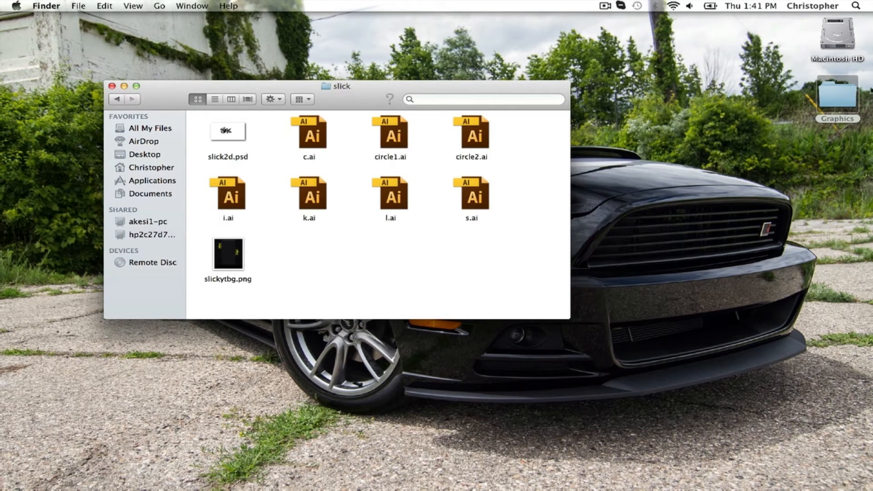
{"action": "double_click", "coordinate": [833, 104]}
{"action": "scroll", "coordinate": [388, 244], "scroll_direction": "up", "scroll_amount": 3}
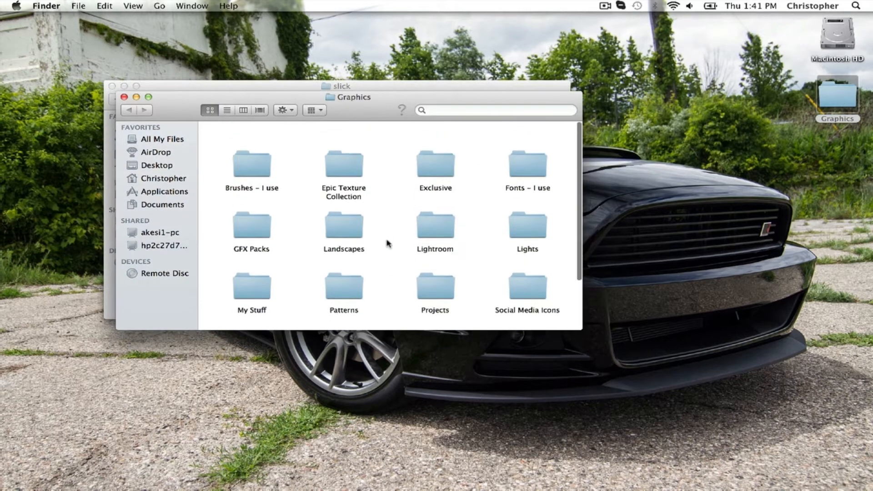
{"action": "double_click", "coordinate": [444, 156]}
{"action": "double_click", "coordinate": [325, 141]}
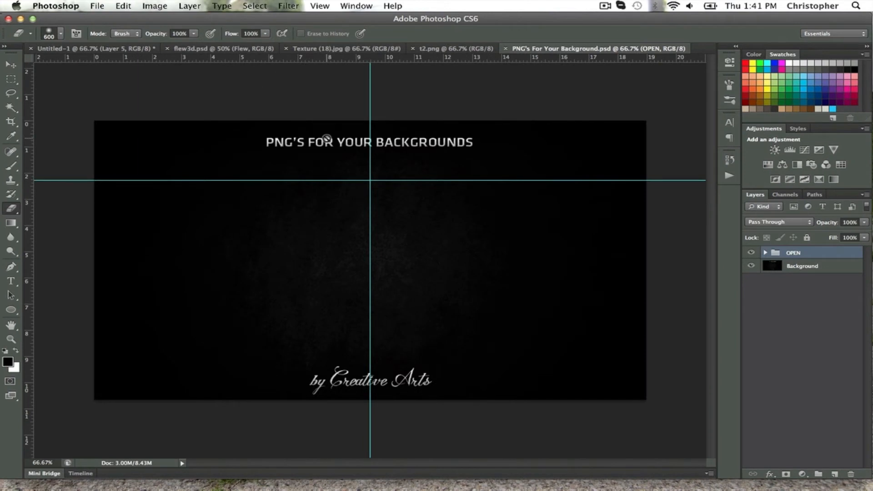
Step: Expand the OPEN group and show its Wave, Triangles, Arrows, Grunge Bar and Circles layers
{"action": "left_click", "coordinate": [765, 253]}
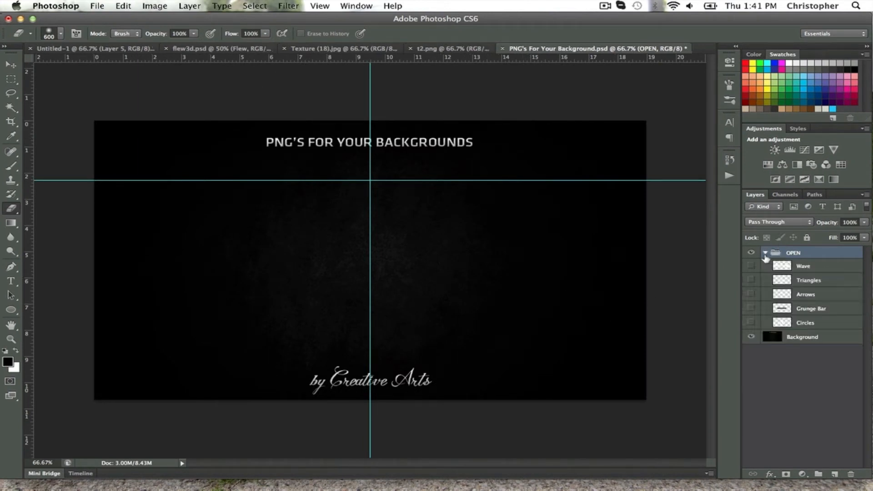
{"action": "left_click", "coordinate": [751, 266]}
{"action": "left_click", "coordinate": [752, 280]}
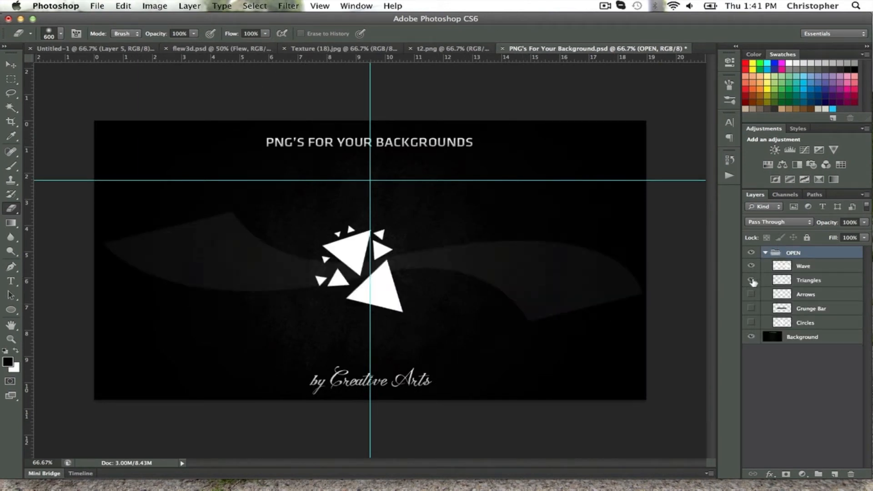
{"action": "left_click", "coordinate": [751, 294]}
{"action": "left_click", "coordinate": [751, 308]}
{"action": "left_click", "coordinate": [752, 322]}
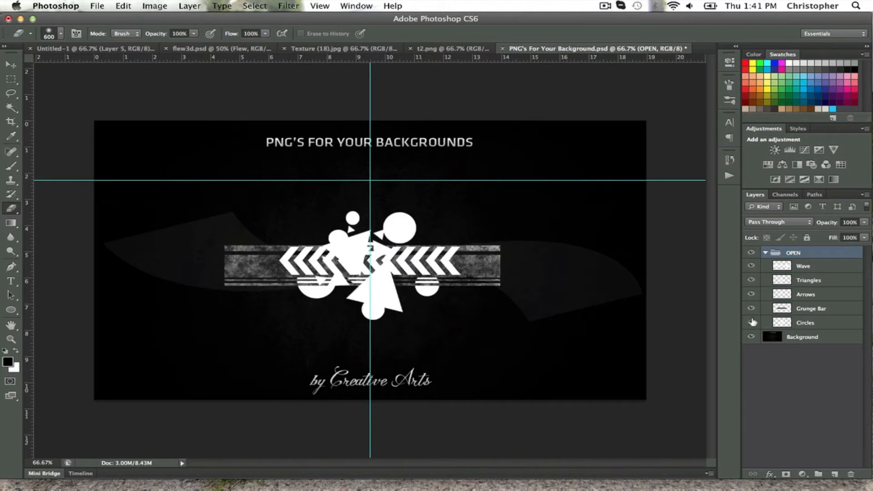
Step: Copy the Grunge Bar layer into Untitled-1 directly beneath the main Flew lettering layer
{"action": "left_click", "coordinate": [814, 309]}
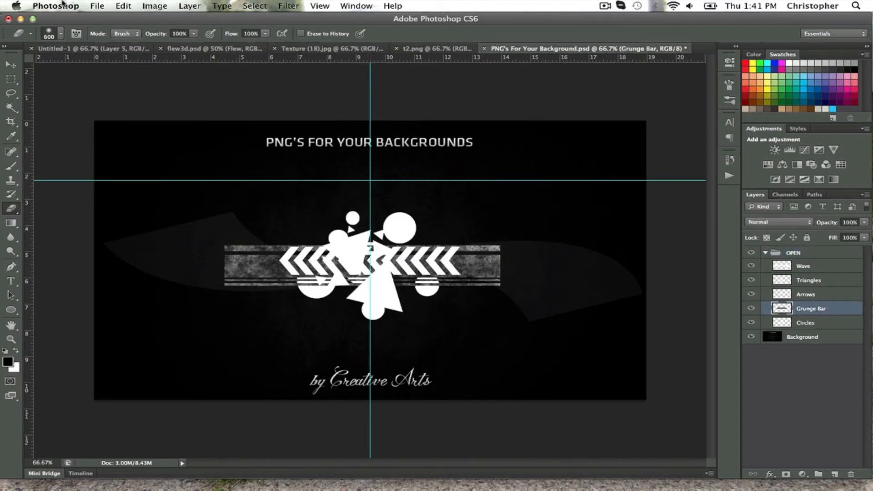
{"action": "left_click", "coordinate": [11, 65]}
{"action": "left_click_drag", "start_coordinate": [220, 210], "coordinate": [289, 302]}
Step: Stretch the grunge bar to about 147% width, tilt it about -8.5 degrees, apply the transformation and nudge it behind the lettering
{"action": "key", "text": "super+t"}
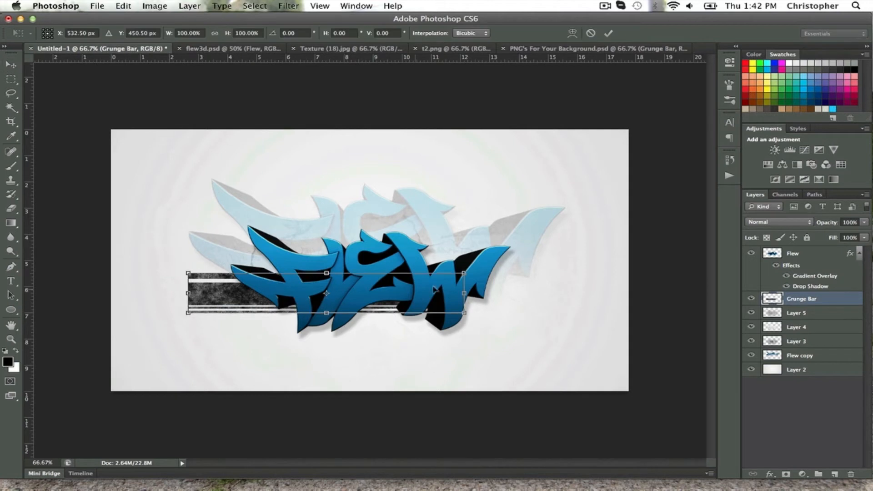
{"action": "left_click_drag", "start_coordinate": [464, 293], "coordinate": [613, 253]}
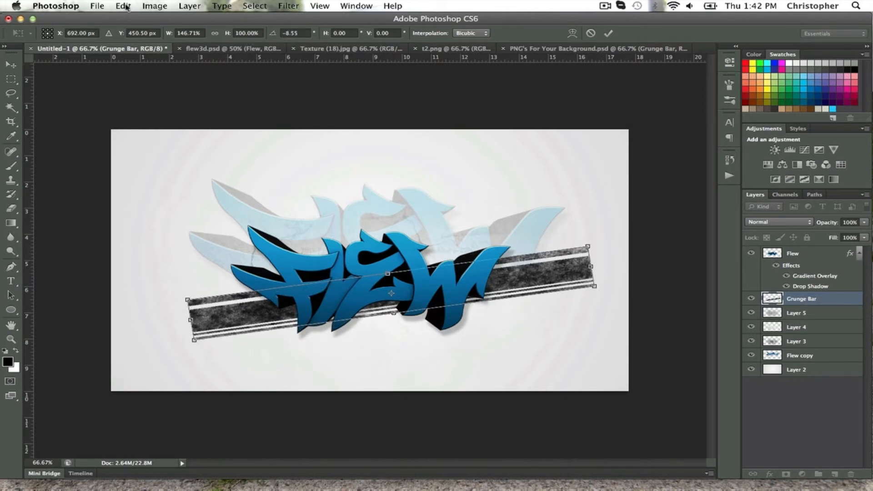
{"action": "left_click", "coordinate": [11, 67]}
{"action": "left_click", "coordinate": [541, 177]}
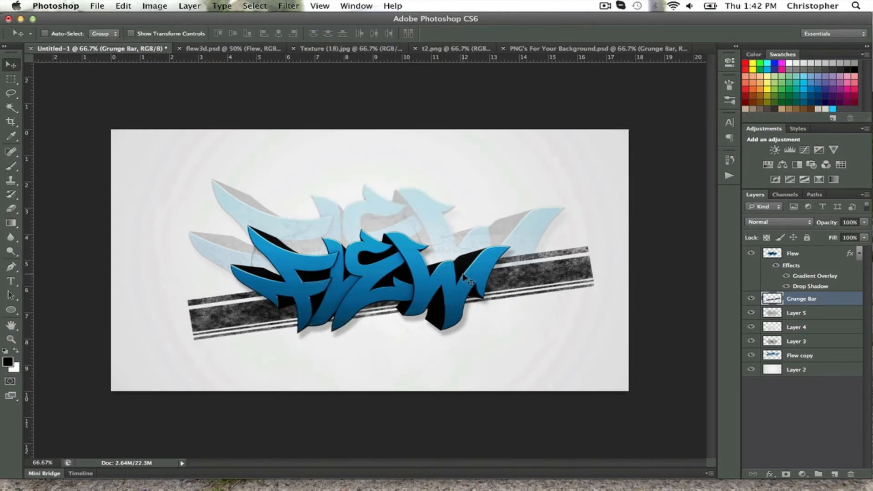
{"action": "left_click_drag", "start_coordinate": [461, 273], "coordinate": [460, 272]}
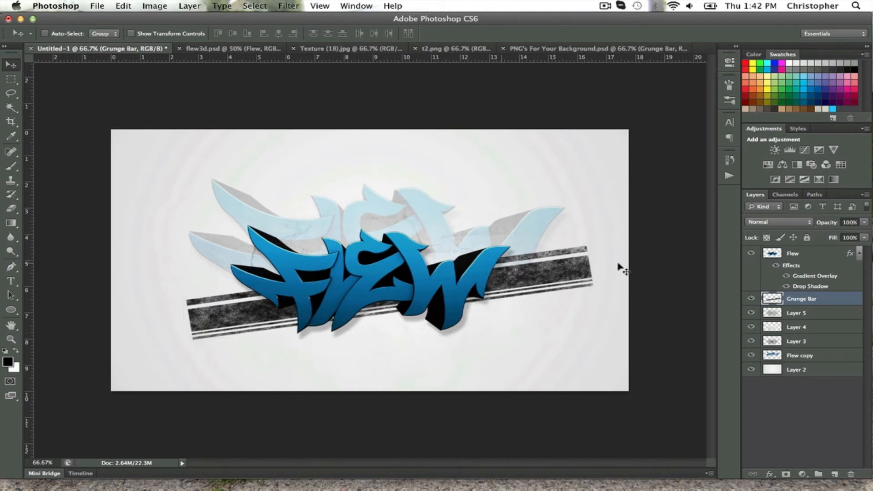
Step: Duplicate the Grunge Bar layer, rotate the copy about 25 degrees to cross the original, shift it slightly and apply the transformation
{"action": "right_click", "coordinate": [809, 300]}
{"action": "left_click", "coordinate": [728, 180]}
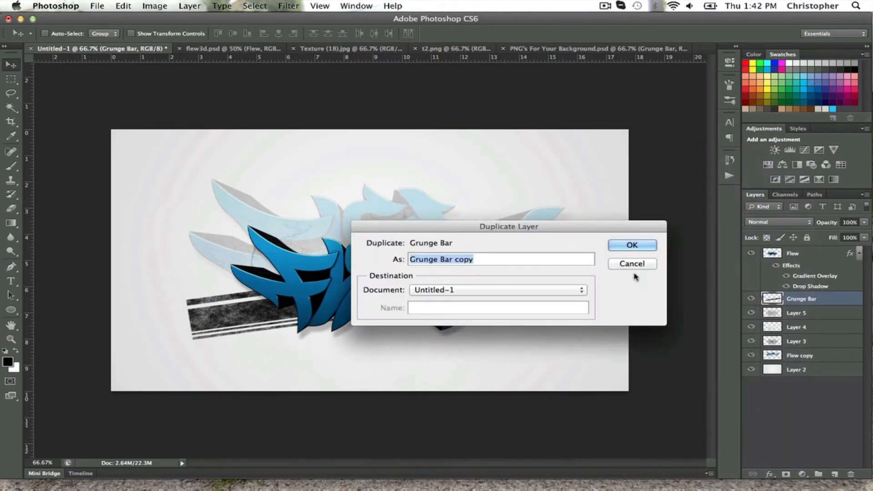
{"action": "left_click", "coordinate": [632, 245]}
{"action": "key", "text": "ctrl+t"}
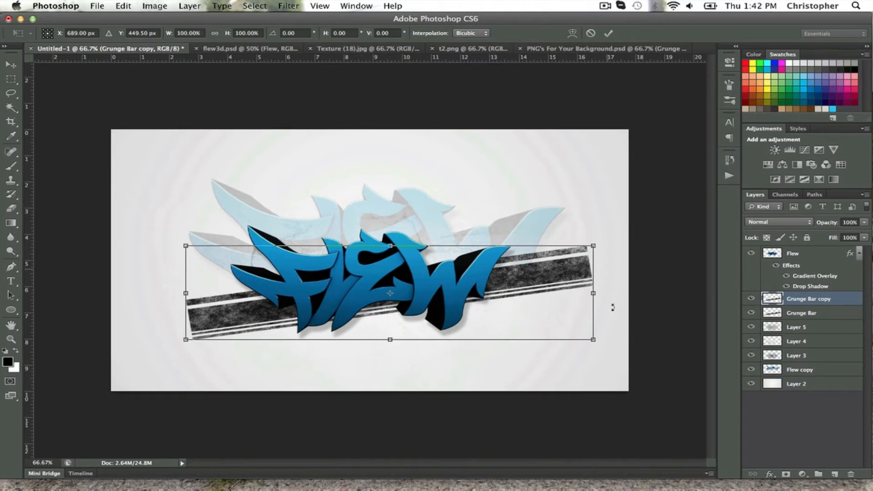
{"action": "left_click_drag", "start_coordinate": [613, 308], "coordinate": [618, 360]}
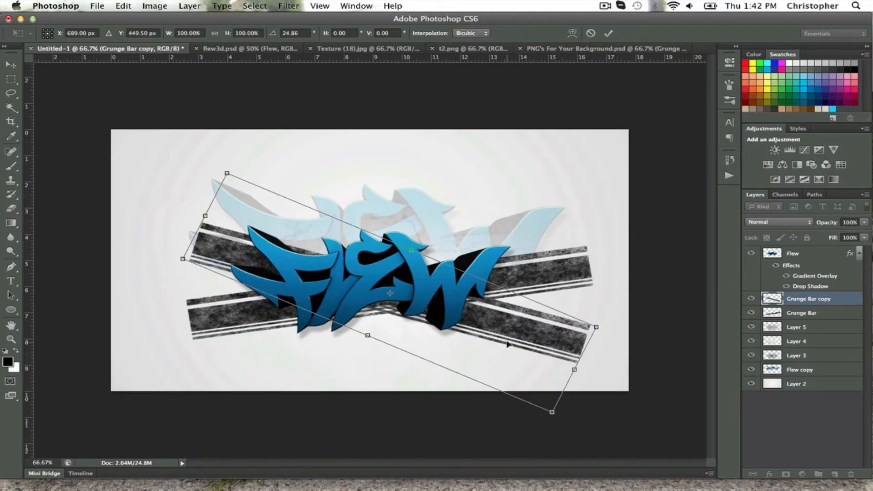
{"action": "left_click_drag", "start_coordinate": [509, 330], "coordinate": [516, 330]}
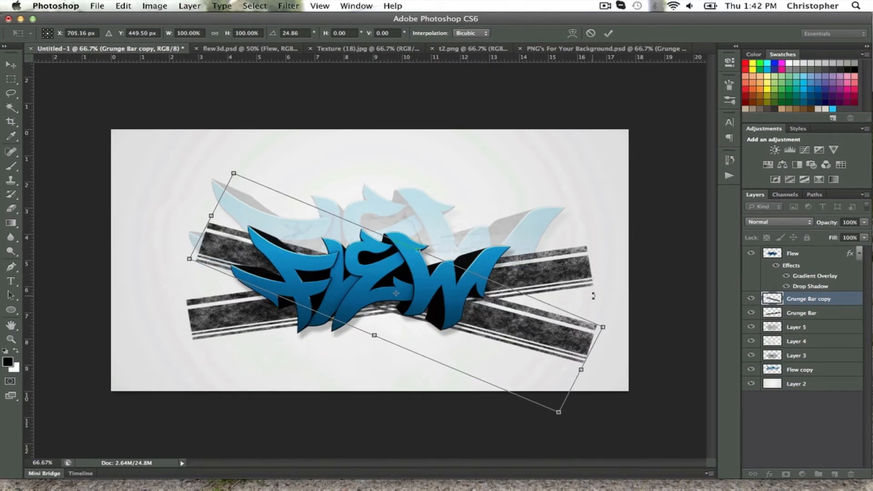
{"action": "left_click", "coordinate": [5, 66]}
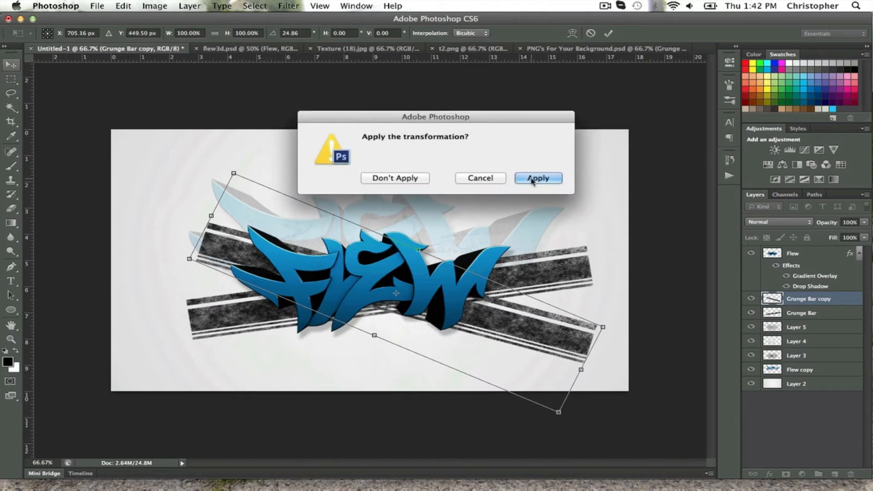
{"action": "left_click", "coordinate": [534, 177]}
Step: Merge the two crossed grunge bar layers and blend the result with Overlay at 80% opacity
{"action": "right_click", "coordinate": [808, 318]}
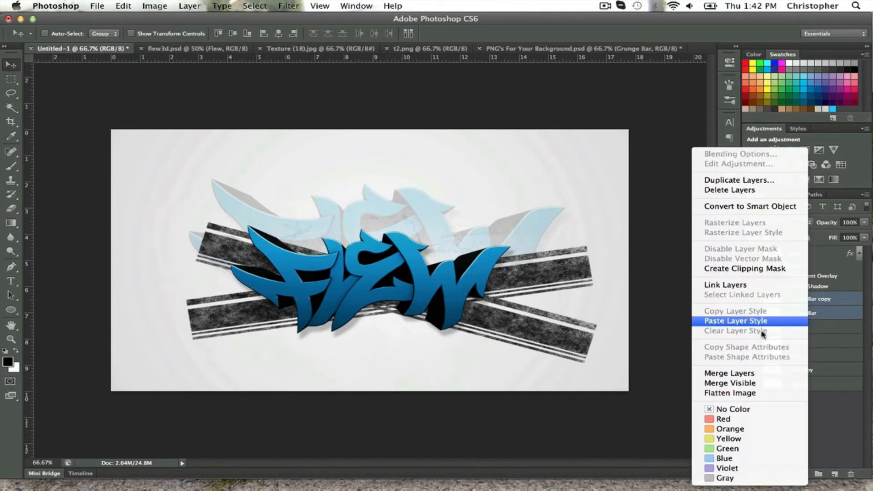
{"action": "left_click", "coordinate": [727, 375]}
{"action": "left_click", "coordinate": [778, 222]}
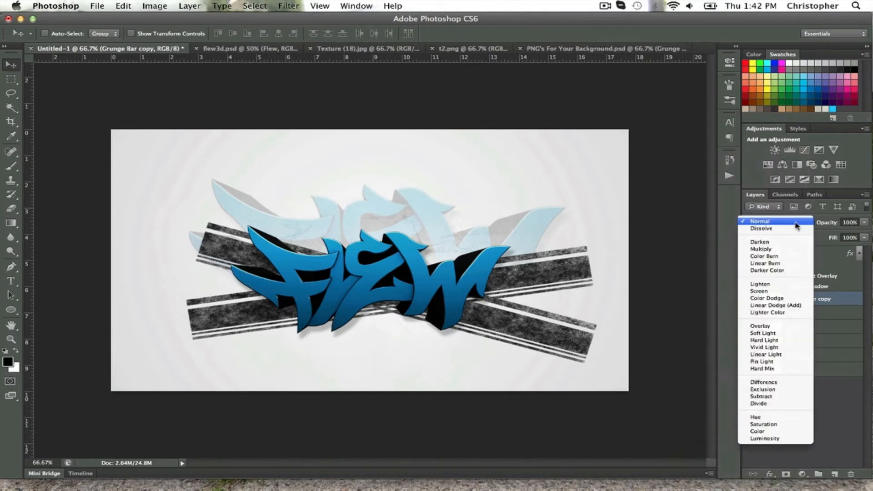
{"action": "left_click", "coordinate": [768, 326]}
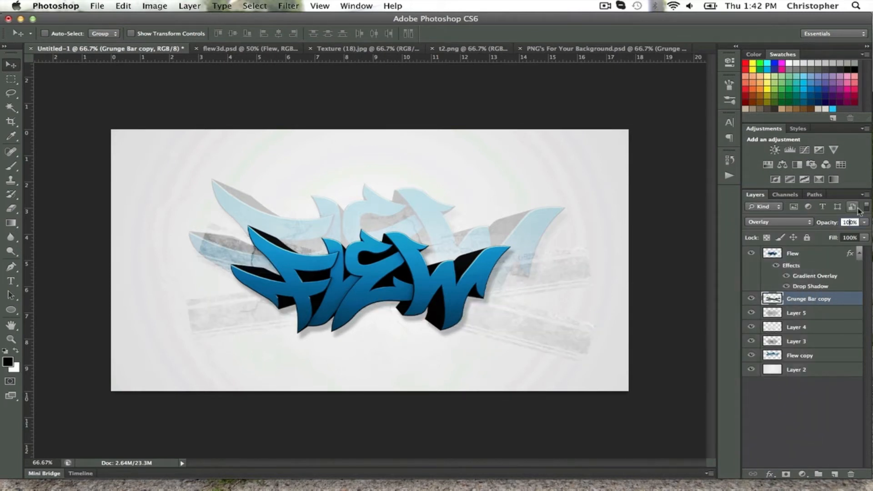
{"action": "key", "text": "BackSpace"}
{"action": "key", "text": "BackSpace"}
{"action": "type", "text": "5"}
Step: Rotate the merged crossed bars about -8.6 degrees, move them slightly up and left, and apply the transformation
{"action": "key", "text": "super+t"}
{"action": "left_click_drag", "start_coordinate": [628, 224], "coordinate": [610, 181]}
{"action": "left_click_drag", "start_coordinate": [493, 266], "coordinate": [485, 260]}
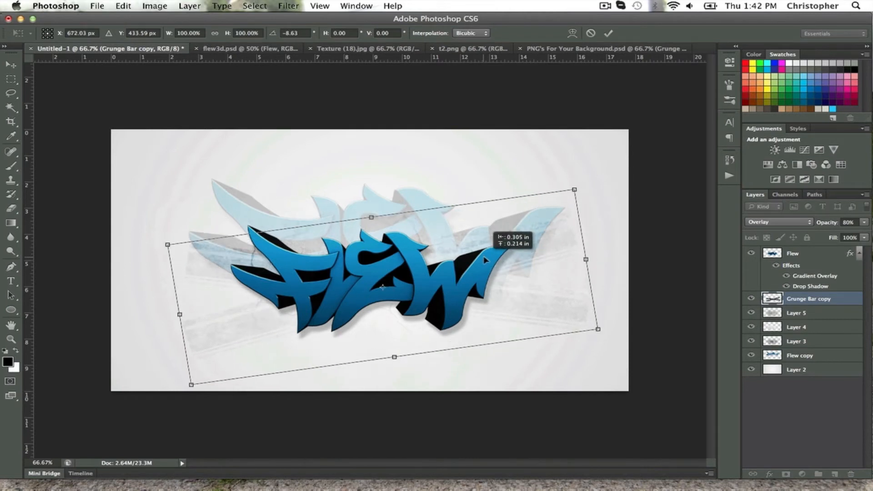
{"action": "left_click", "coordinate": [10, 66]}
{"action": "left_click", "coordinate": [545, 181]}
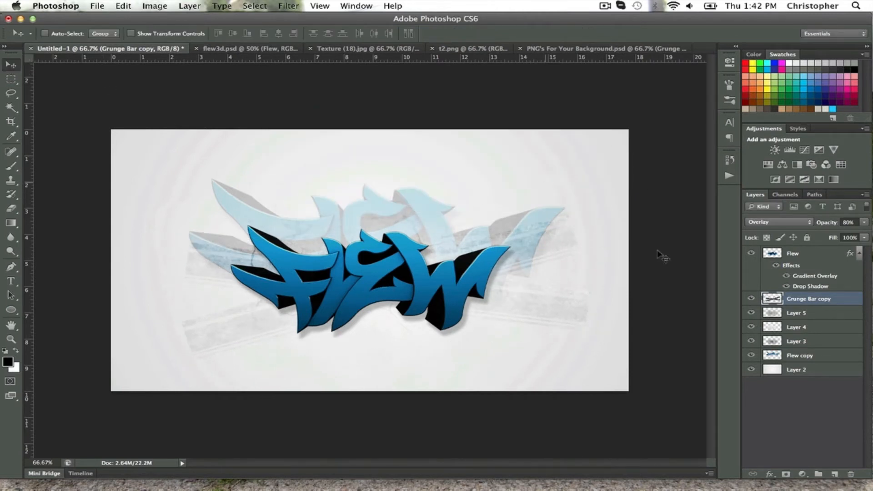
Step: Duplicate the Grunge Bar copy layer and rotate the duplicate about -99 degrees to run vertically behind the lettering, applying the transformation
{"action": "right_click", "coordinate": [833, 298]}
{"action": "left_click", "coordinate": [768, 176]}
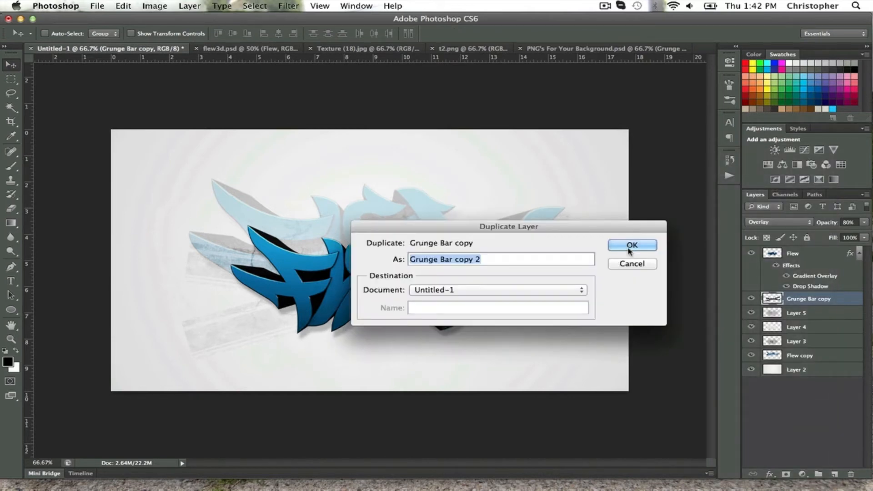
{"action": "left_click", "coordinate": [631, 246]}
{"action": "key", "text": "super+t"}
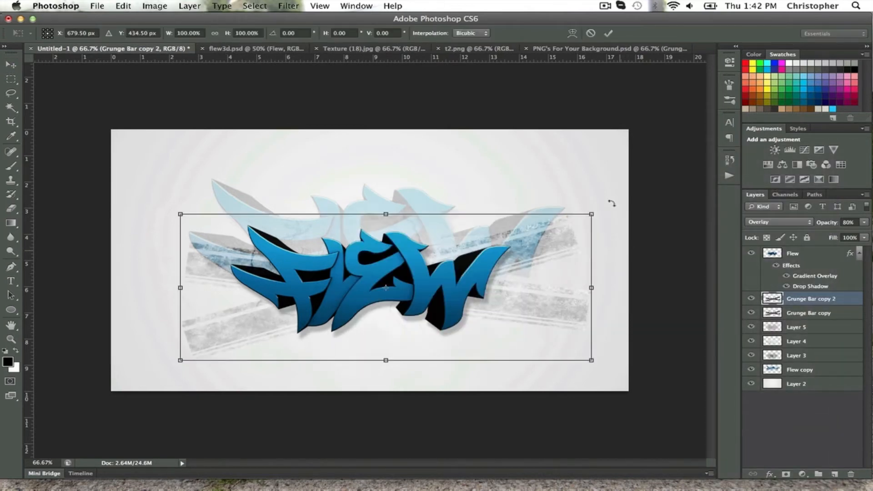
{"action": "left_click_drag", "start_coordinate": [611, 203], "coordinate": [257, 156]}
{"action": "mouse_move", "coordinate": [326, 143]}
{"action": "left_mouse_down"}
{"action": "mouse_move", "coordinate": [342, 142]}
{"action": "mouse_move", "coordinate": [318, 143]}
{"action": "left_mouse_up"}
{"action": "left_click", "coordinate": [2, 67]}
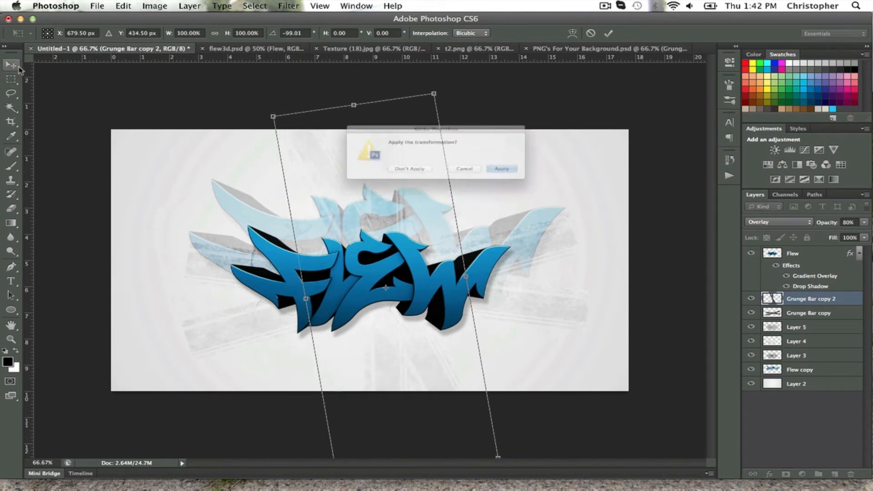
{"action": "left_click", "coordinate": [537, 177]}
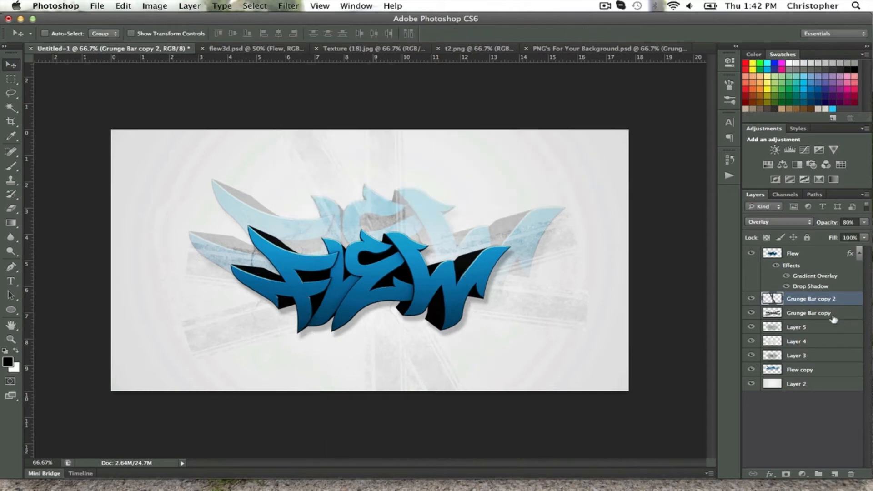
Step: Merge Grunge Bar copy and Grunge Bar copy 2 into one layer and set its blend mode to Overlay
{"action": "left_click", "coordinate": [833, 318], "text": "shift"}
{"action": "right_click", "coordinate": [835, 318]}
{"action": "left_click", "coordinate": [763, 372]}
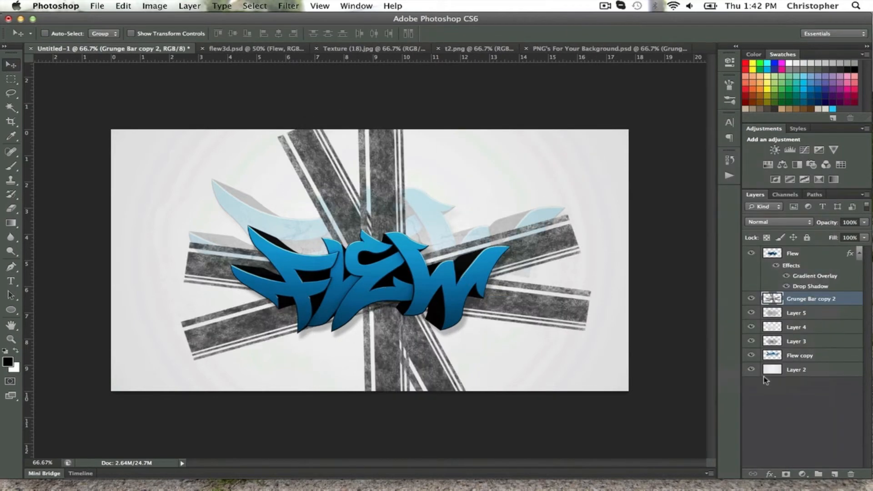
{"action": "key", "text": "super+z"}
{"action": "key", "text": "super+z"}
{"action": "left_click", "coordinate": [797, 222]}
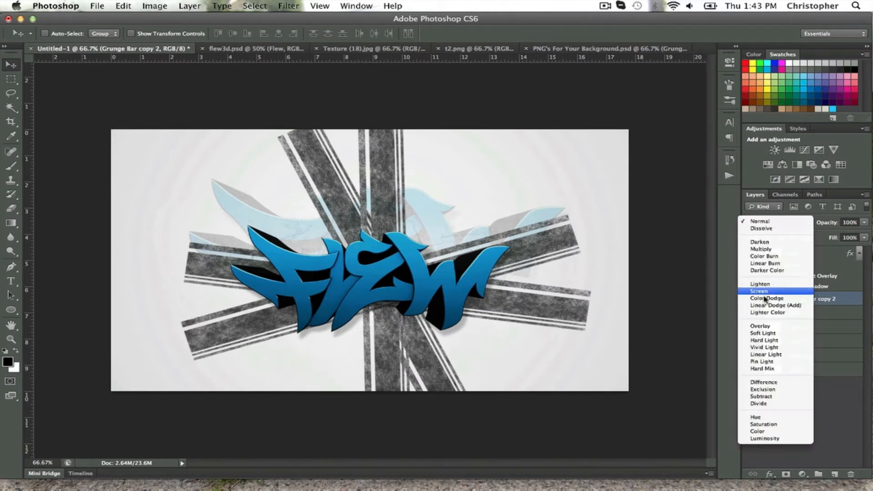
{"action": "left_click", "coordinate": [760, 326]}
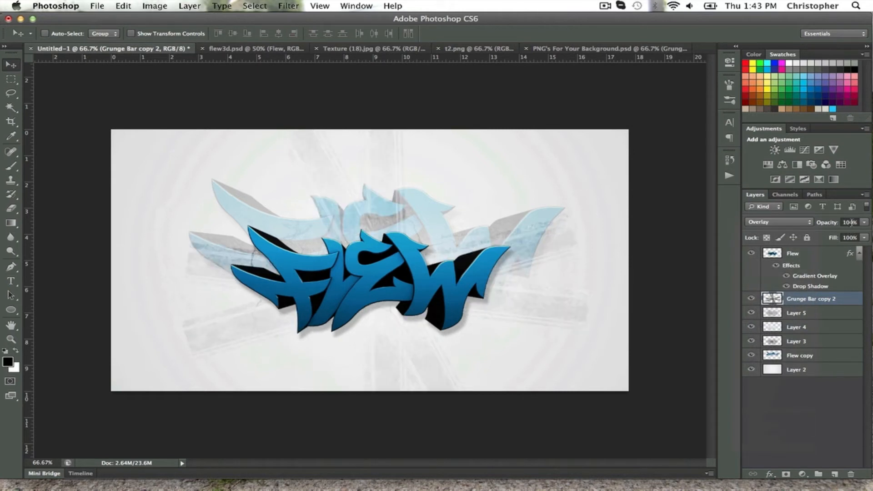
Step: Erase the outer ends of the merged grunge bars, undoing the last 600 px stroke and redoing the left ends with a 250 px eraser
{"action": "left_click", "coordinate": [11, 209]}
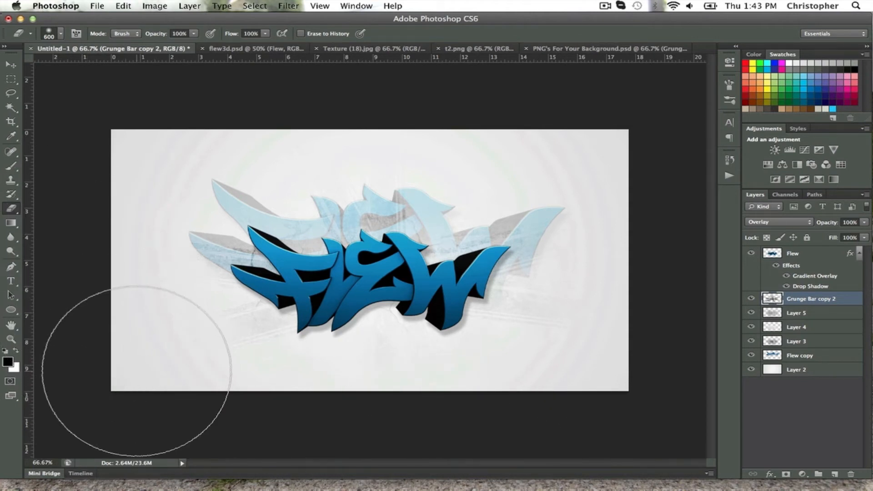
{"action": "key", "text": "super+z"}
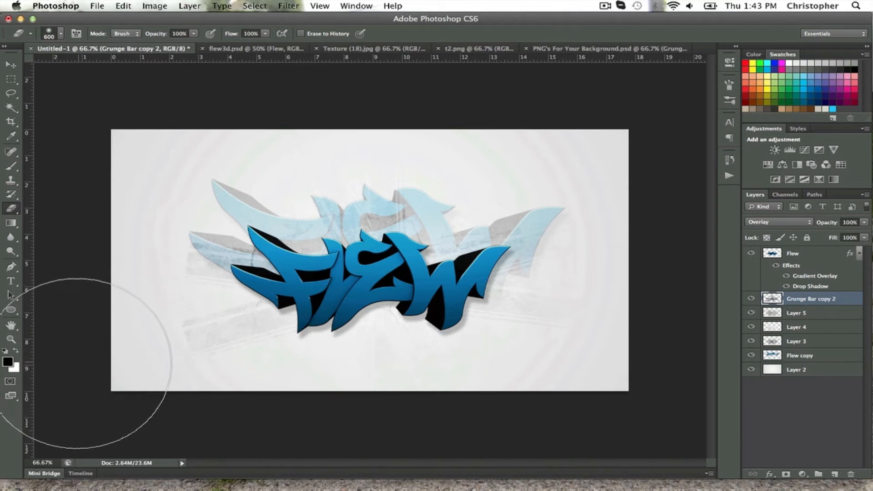
{"action": "key", "text": "bracketleft"}
{"action": "key", "text": "bracketleft"}
{"action": "key", "text": "bracketleft"}
{"action": "key", "text": "bracketleft"}
{"action": "key", "text": "bracketleft"}
{"action": "key", "text": "bracketleft"}
{"action": "key", "text": "bracketleft"}
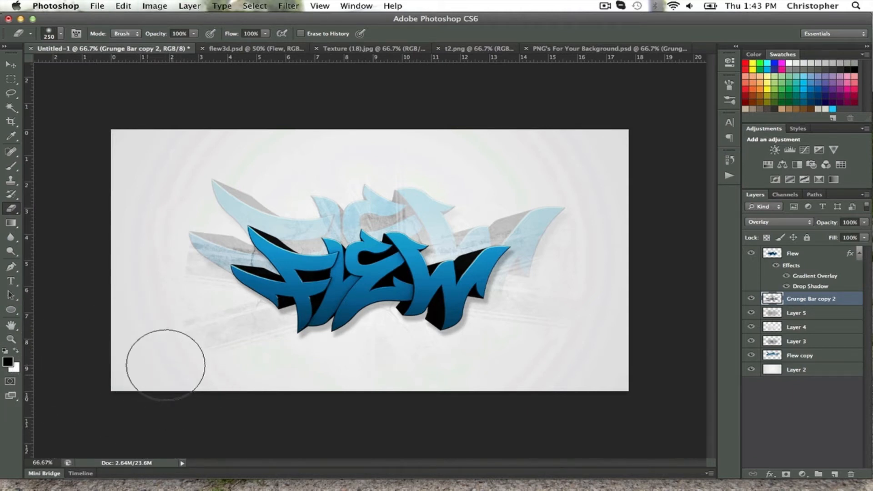
{"action": "mouse_move", "coordinate": [141, 260]}
{"action": "left_mouse_down"}
{"action": "mouse_move", "coordinate": [144, 302]}
{"action": "mouse_move", "coordinate": [175, 380]}
{"action": "left_mouse_up"}
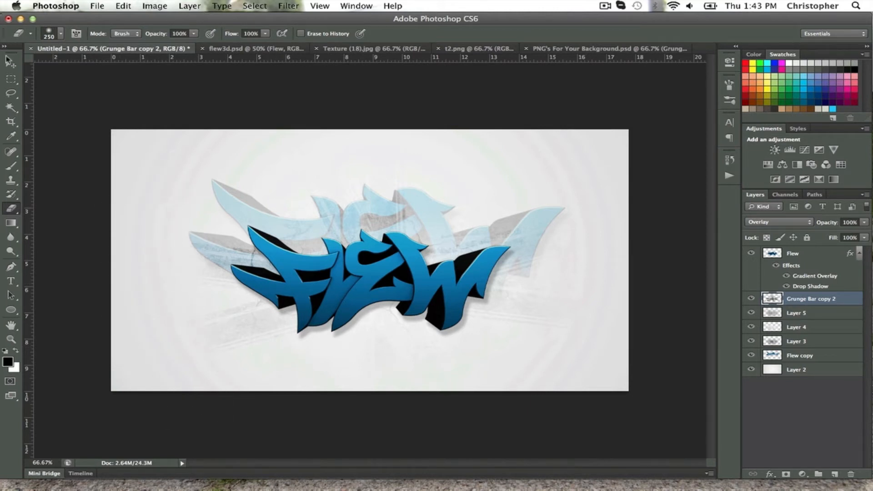
{"action": "left_click", "coordinate": [10, 62]}
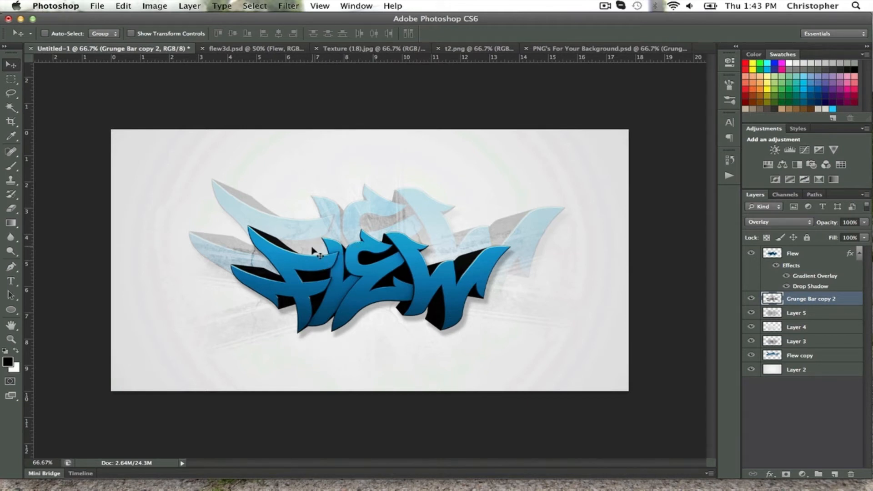
Step: Switch to Finder, open slickytbg.png from the slick folder in Photoshop, and examine the gold lettering on the image's left side up close
{"action": "mouse_move", "coordinate": [667, 489]}
{"action": "left_click", "coordinate": [20, 19]}
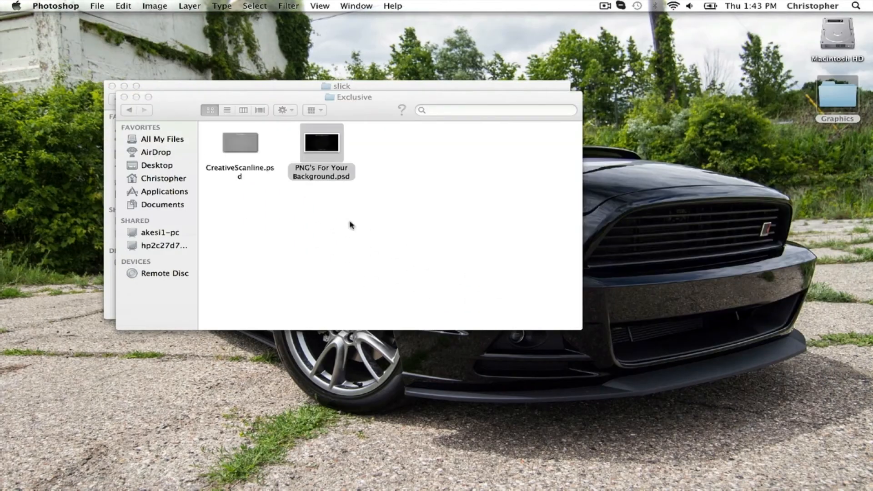
{"action": "left_click", "coordinate": [136, 96]}
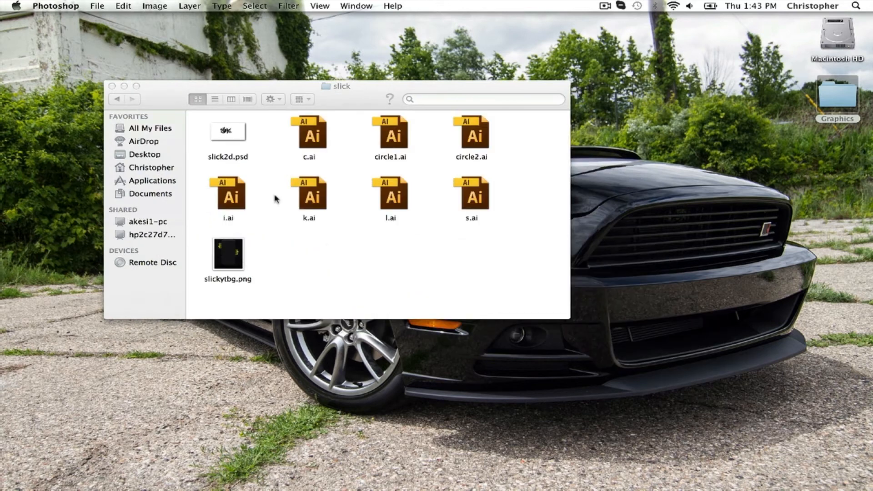
{"action": "right_click", "coordinate": [227, 250]}
{"action": "mouse_move", "coordinate": [279, 259]}
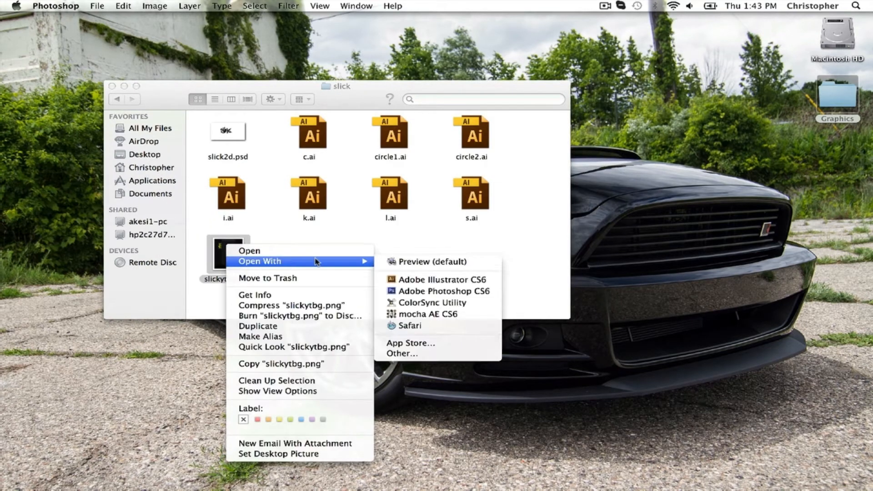
{"action": "left_click", "coordinate": [434, 292]}
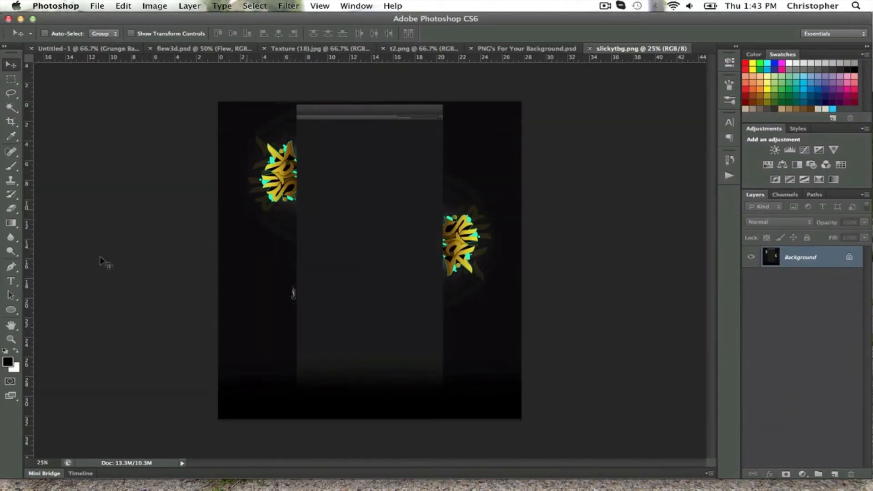
{"action": "left_click", "coordinate": [11, 340]}
{"action": "left_click_drag", "start_coordinate": [264, 147], "coordinate": [254, 227]}
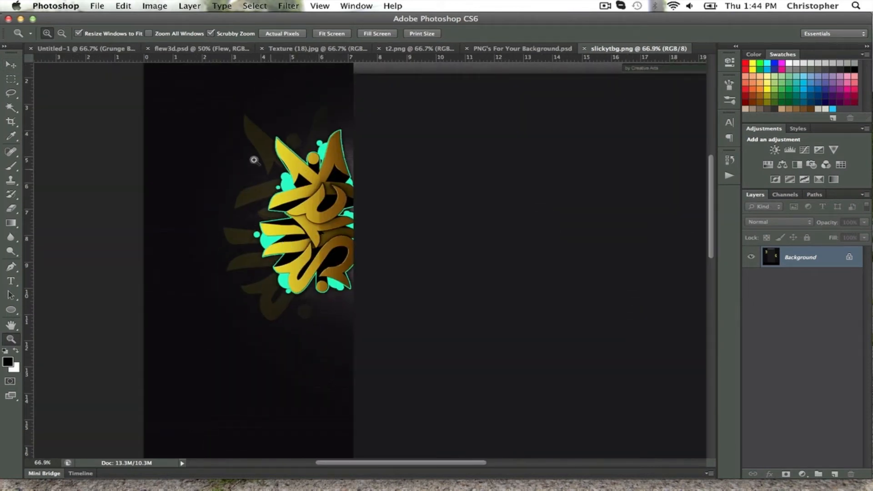
Step: Close slickytbg.png and add a new layer above Grunge Bar copy 2 in the Untitled-1 graphic
{"action": "left_click", "coordinate": [585, 49]}
{"action": "left_click_drag", "start_coordinate": [328, 249], "coordinate": [325, 276]}
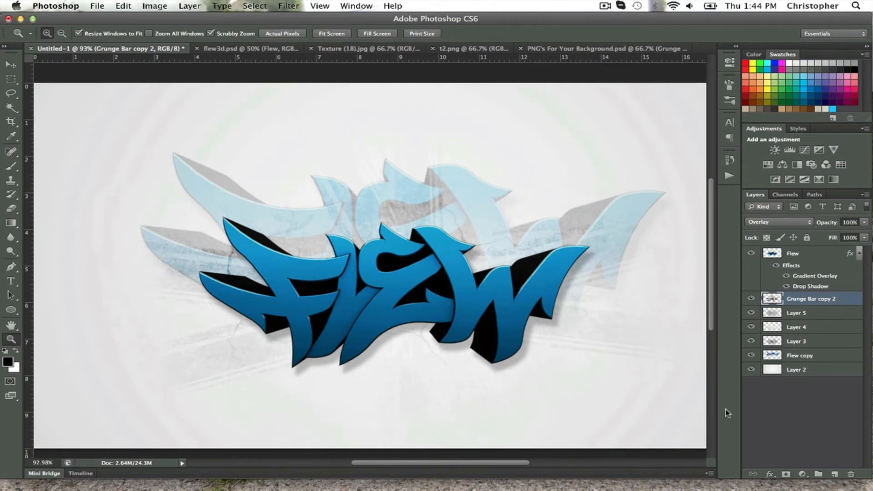
{"action": "left_click", "coordinate": [834, 474]}
Step: Select clusters of large and small circles above and below the F and beneath the E with the Elliptical Marquee
{"action": "left_click", "coordinate": [13, 80]}
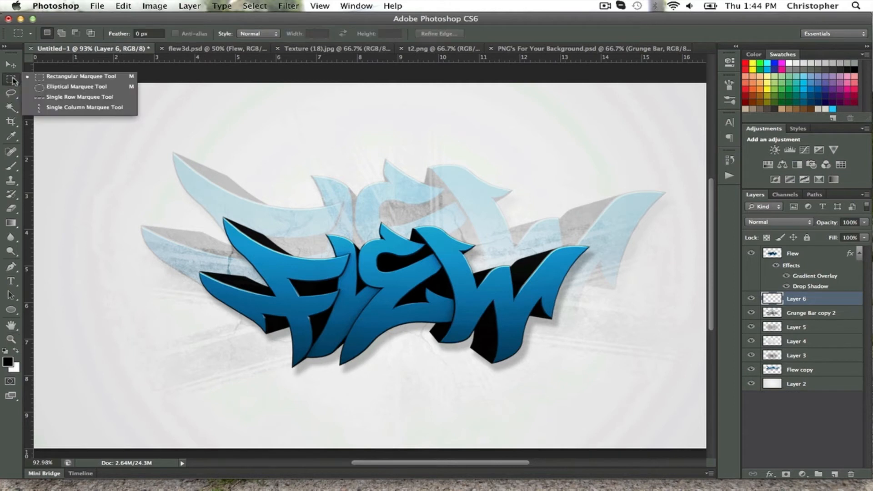
{"action": "left_click", "coordinate": [73, 87]}
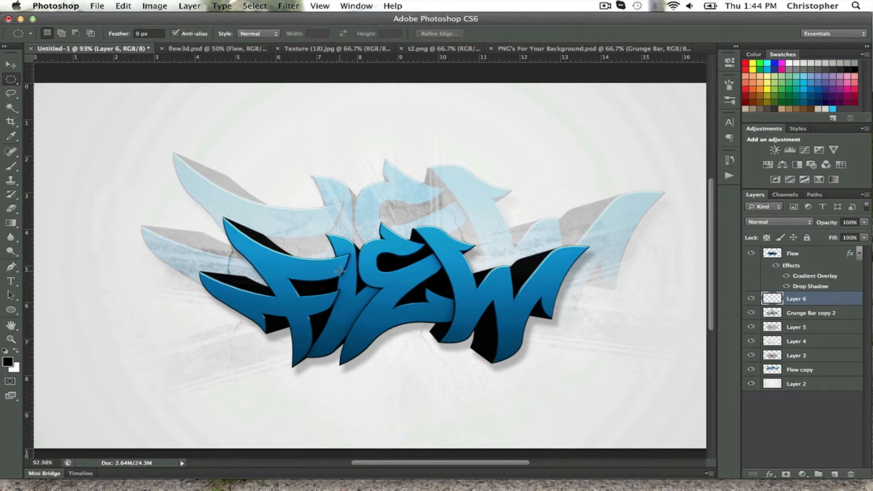
{"action": "left_click_drag", "start_coordinate": [337, 269], "coordinate": [316, 235]}
{"action": "key", "text": "shift"}
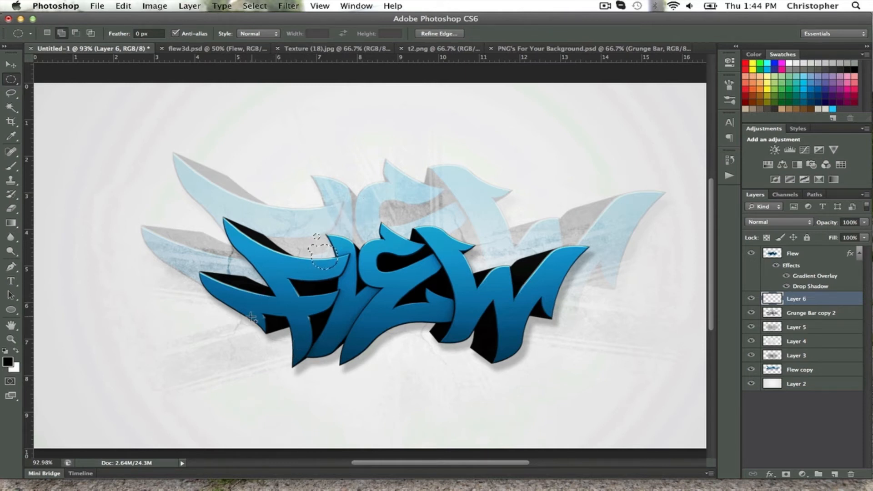
{"action": "mouse_move", "coordinate": [250, 320]}
{"action": "left_mouse_down"}
{"action": "mouse_move", "coordinate": [281, 348]}
{"action": "mouse_move", "coordinate": [237, 330]}
{"action": "left_mouse_up"}
{"action": "key", "text": "super+BackSpace"}
{"action": "key", "text": "super+z"}
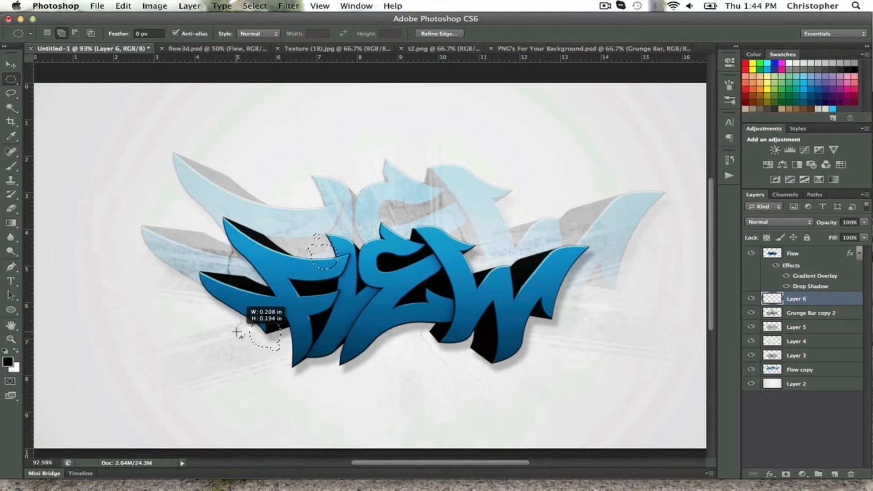
{"action": "left_click_drag", "start_coordinate": [237, 332], "coordinate": [237, 331]}
{"action": "left_click_drag", "start_coordinate": [369, 316], "coordinate": [378, 348]}
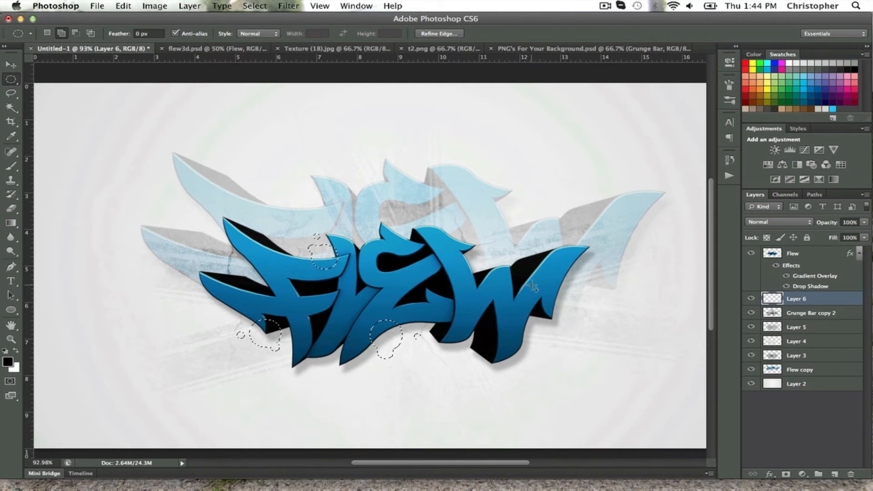
Step: Add elliptical selections above the W's upper-left edge and at its lower-right foot to the existing selection
{"action": "left_click_drag", "start_coordinate": [504, 280], "coordinate": [499, 243]}
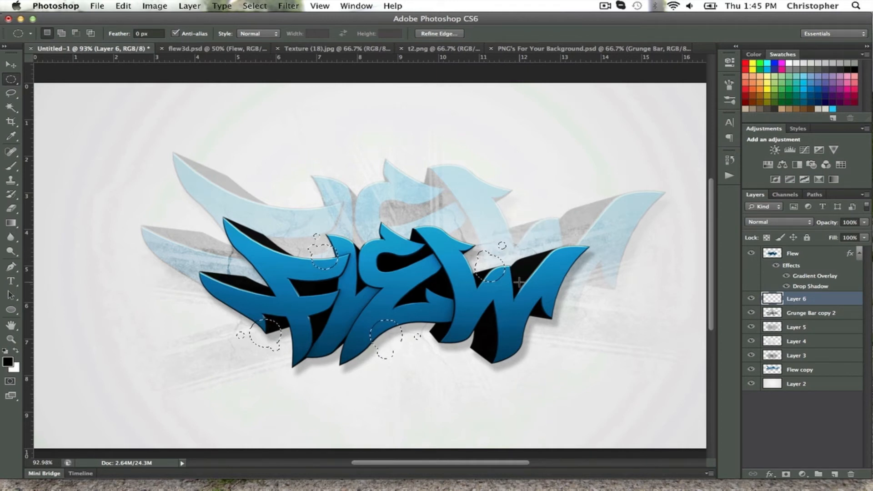
{"action": "mouse_move", "coordinate": [507, 324]}
{"action": "left_mouse_down"}
{"action": "mouse_move", "coordinate": [545, 367]}
{"action": "mouse_move", "coordinate": [508, 330]}
{"action": "left_mouse_up"}
{"action": "key", "text": "super+z"}
{"action": "key", "text": "super+z"}
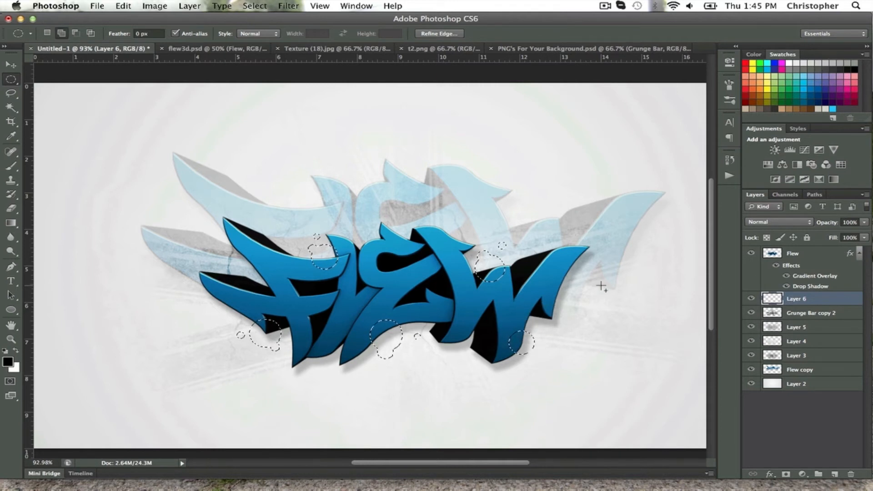
Step: Add three small circles beside the W's right tip and two at the F's upper left to the selection
{"action": "left_click_drag", "start_coordinate": [588, 268], "coordinate": [572, 293]}
{"action": "key", "text": "super+z"}
{"action": "key", "text": "shift"}
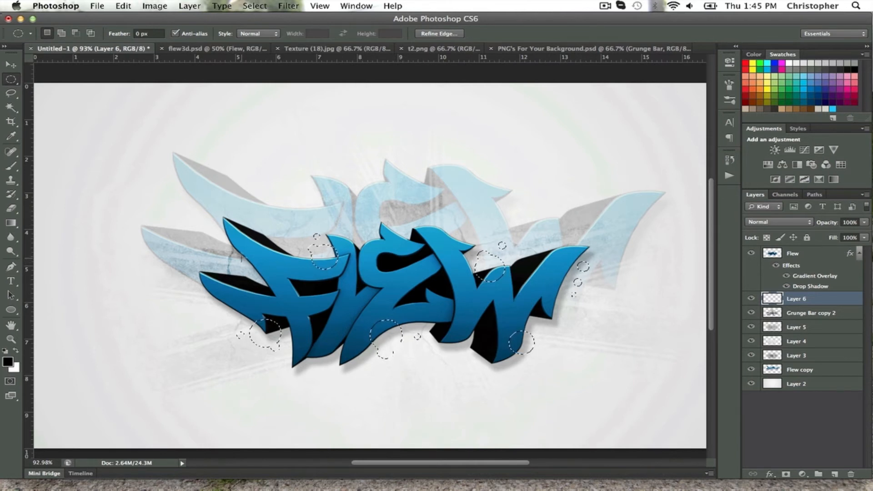
{"action": "key", "text": "shift"}
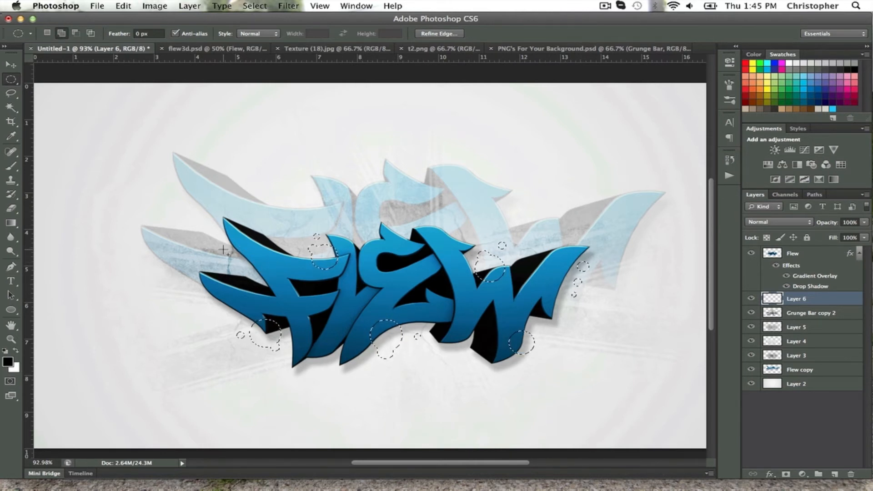
{"action": "mouse_move", "coordinate": [222, 249]}
{"action": "left_mouse_down"}
{"action": "mouse_move", "coordinate": [212, 239]}
{"action": "mouse_move", "coordinate": [229, 257]}
{"action": "left_mouse_up"}
{"action": "key", "text": "shift"}
{"action": "key", "text": "shift"}
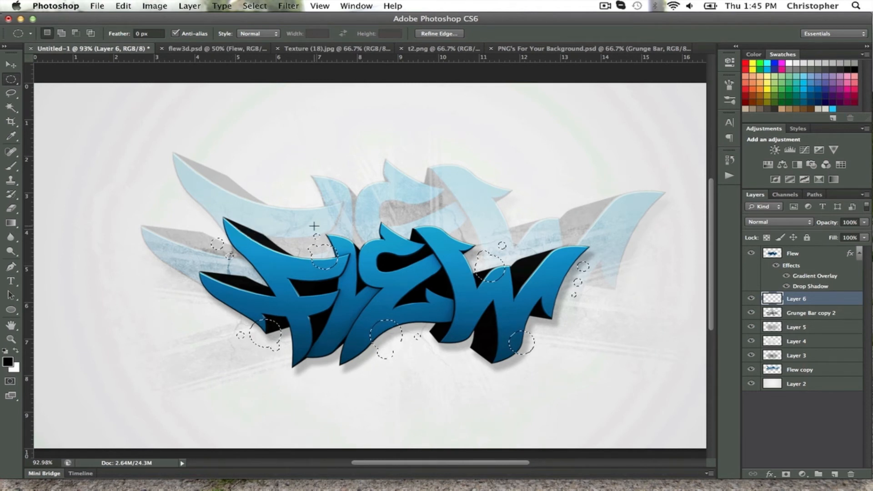
Step: Fill the selected circles on Layer 6 with black at 100% opacity in Normal mode and deselect
{"action": "right_click", "coordinate": [533, 293]}
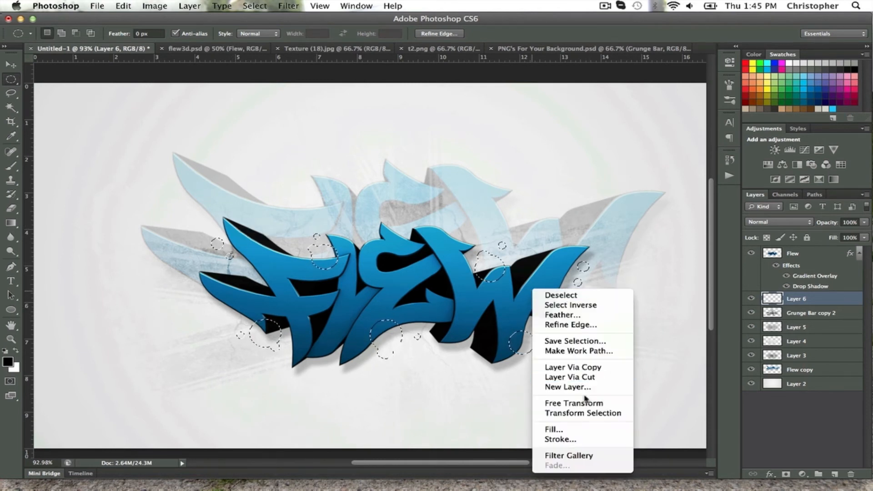
{"action": "left_click", "coordinate": [553, 429]}
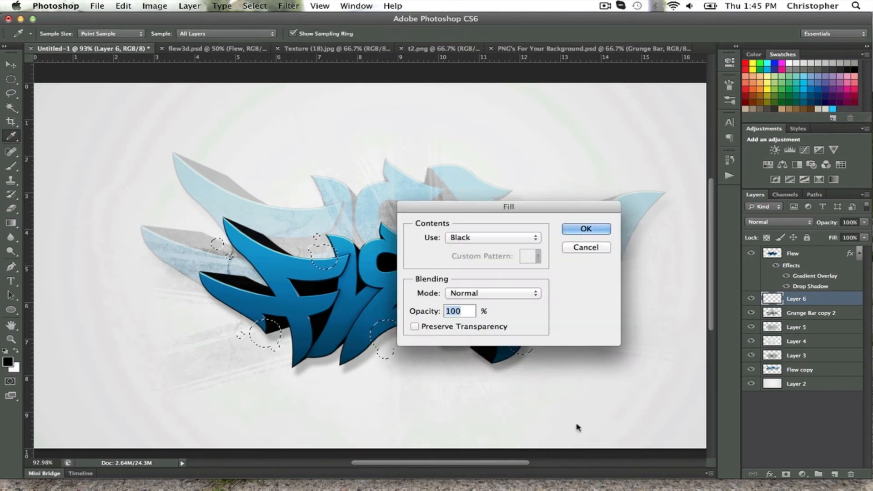
{"action": "left_click", "coordinate": [589, 229]}
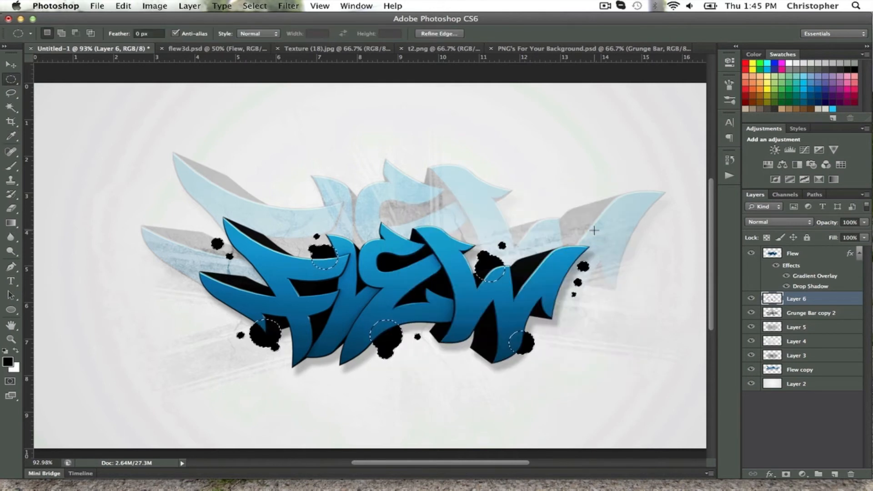
{"action": "left_click", "coordinate": [593, 230]}
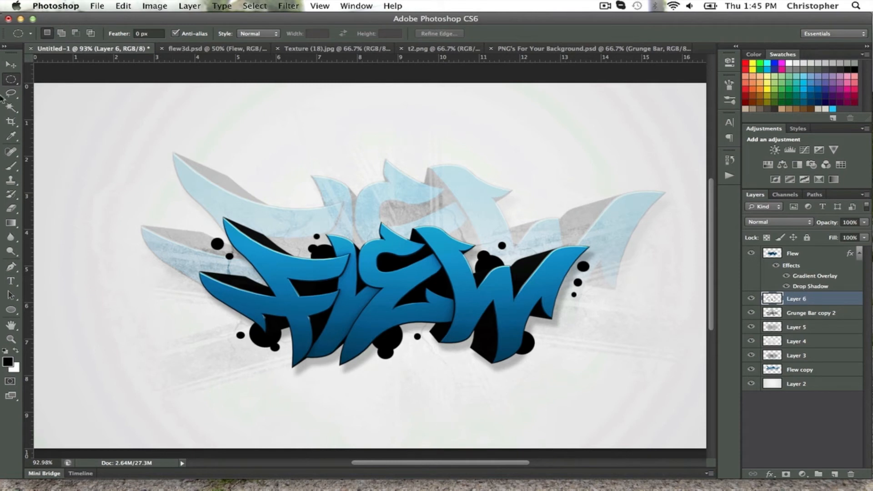
Step: Rotate the three dots beside the W by about 13 degrees, shift them slightly left, and apply the transformation
{"action": "left_click_drag", "start_coordinate": [605, 312], "coordinate": [555, 235]}
{"action": "key", "text": "ctrl+t"}
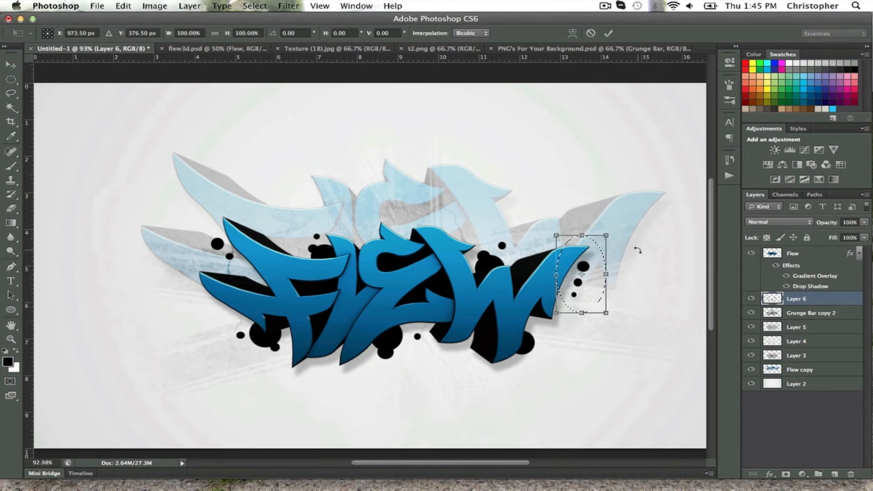
{"action": "mouse_move", "coordinate": [638, 249]}
{"action": "left_mouse_down"}
{"action": "mouse_move", "coordinate": [639, 273]}
{"action": "mouse_move", "coordinate": [635, 264]}
{"action": "left_mouse_up"}
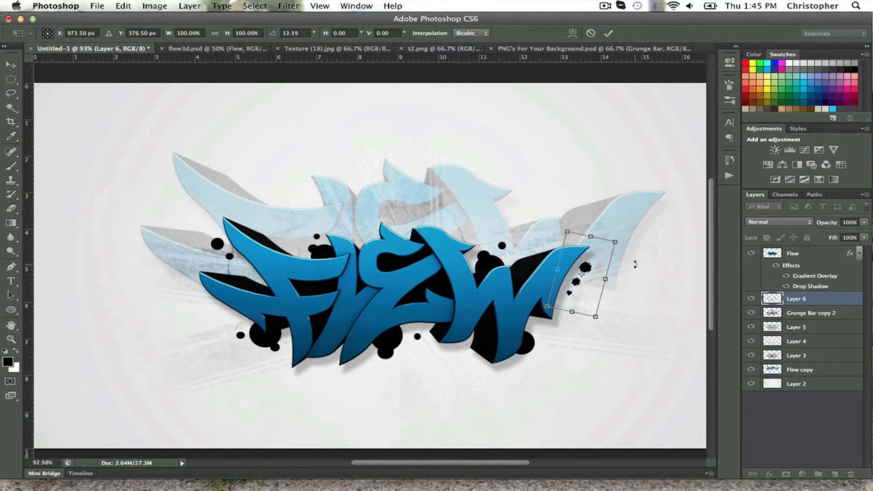
{"action": "left_click_drag", "start_coordinate": [581, 274], "coordinate": [578, 274]}
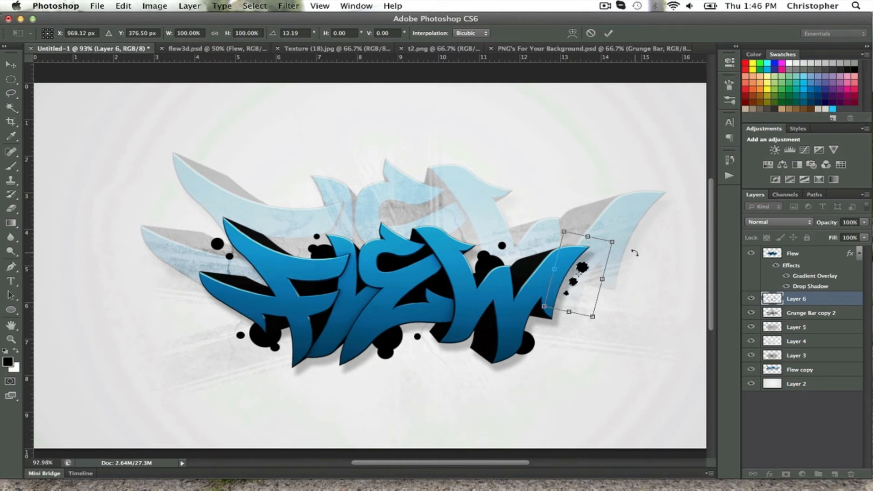
{"action": "left_click", "coordinate": [11, 65]}
{"action": "left_click", "coordinate": [530, 176]}
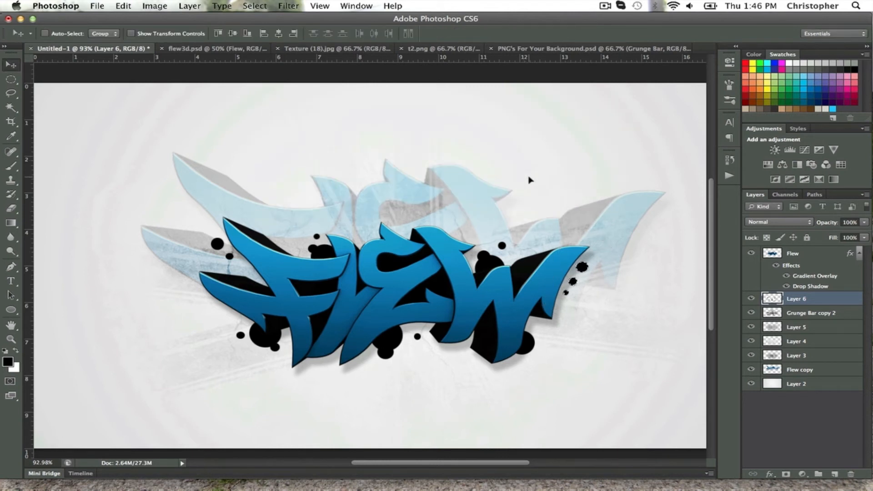
Step: Select the two dots at the F's upper left and nudge them slightly right toward the lettering
{"action": "left_click", "coordinate": [11, 79]}
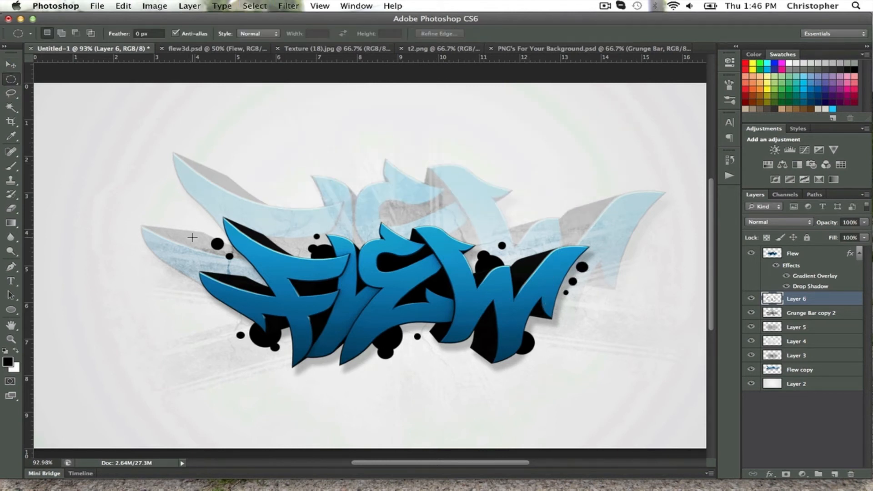
{"action": "left_click_drag", "start_coordinate": [192, 237], "coordinate": [247, 269]}
{"action": "left_click", "coordinate": [15, 67]}
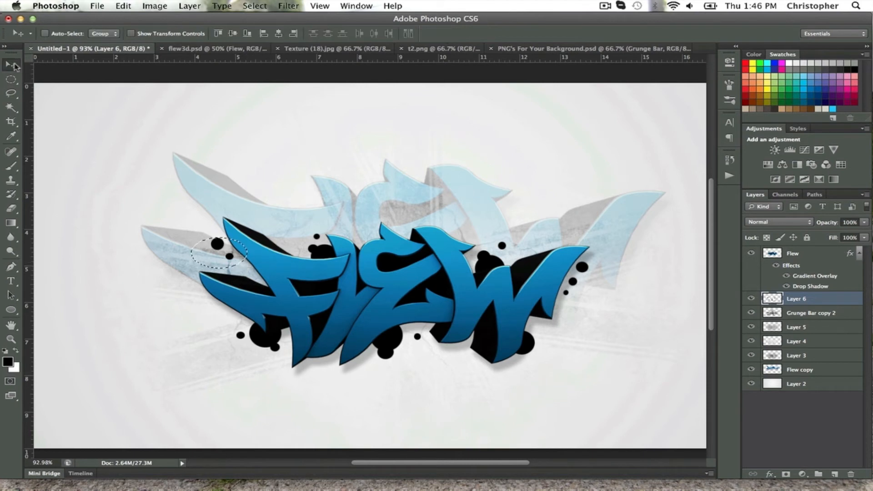
{"action": "key", "text": "Right"}
Step: Apply a Drop Shadow to Layer 6 with a distance of 0 px and a spread of 10%
{"action": "right_click", "coordinate": [795, 298]}
{"action": "left_click", "coordinate": [709, 154]}
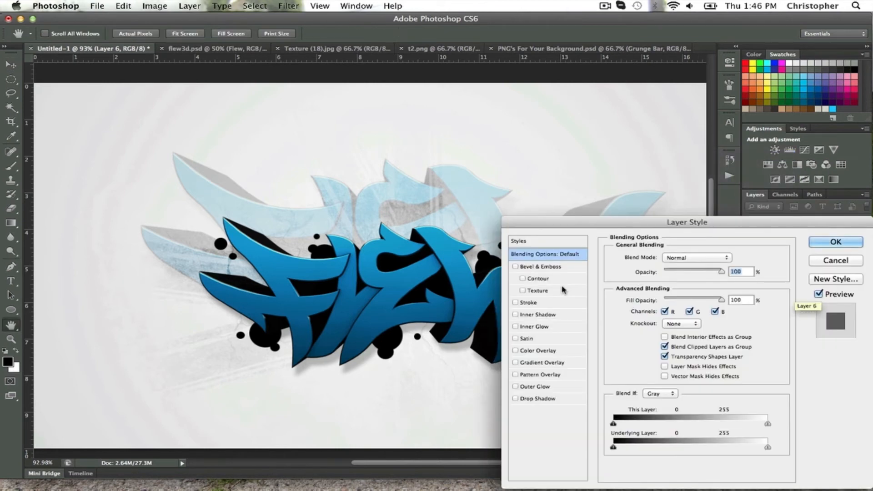
{"action": "left_click", "coordinate": [538, 398]}
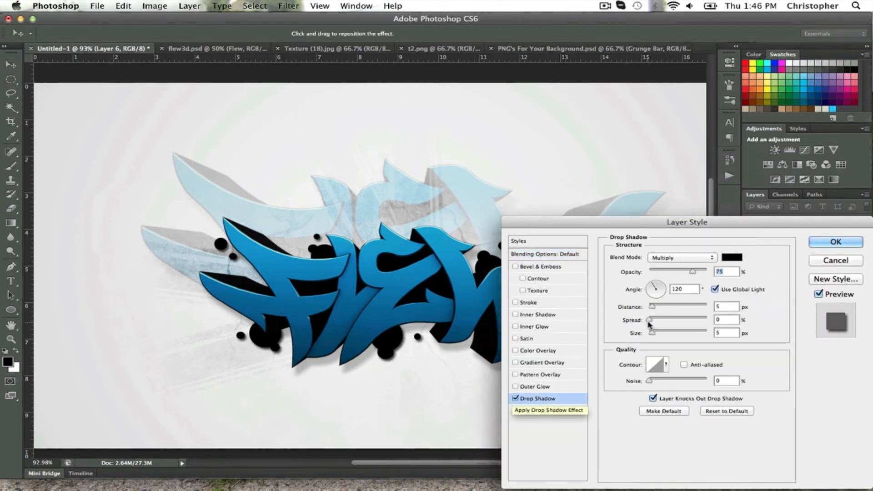
{"action": "left_click", "coordinate": [722, 307]}
{"action": "key", "text": "BackSpace"}
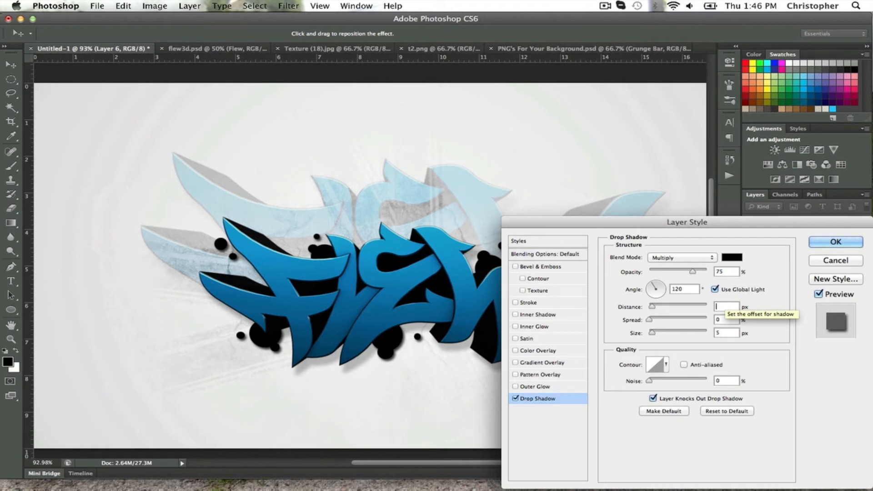
{"action": "type", "text": "0"}
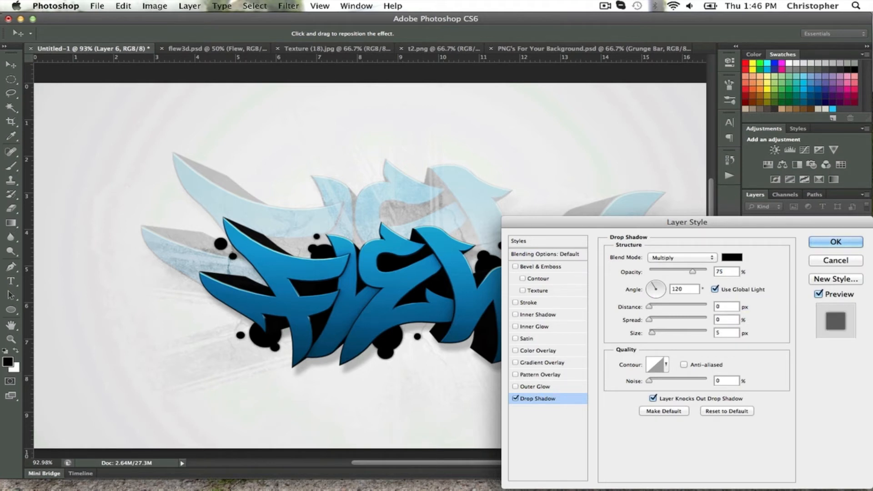
{"action": "key", "text": "Tab"}
{"action": "key", "text": "BackSpace"}
{"action": "type", "text": "10"}
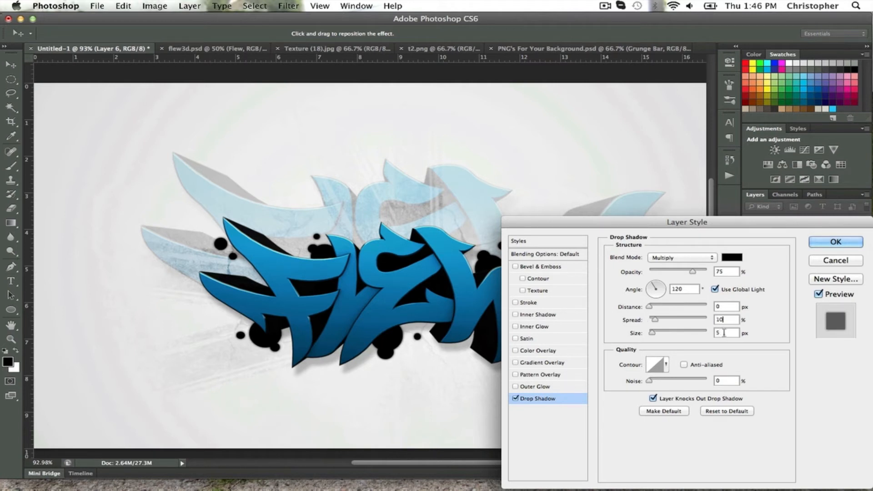
{"action": "left_click", "coordinate": [835, 245]}
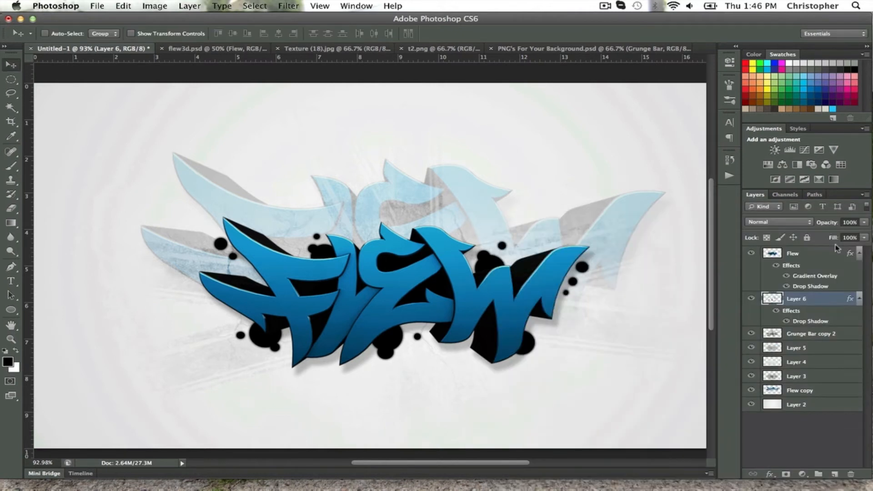
Step: Try the Overlay blend mode on Layer 6 and return it to Normal
{"action": "left_click", "coordinate": [794, 222]}
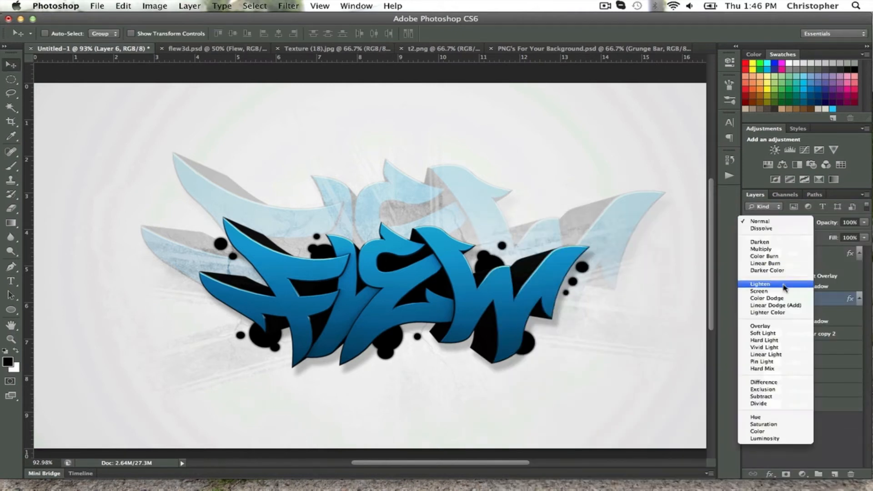
{"action": "left_click", "coordinate": [775, 328]}
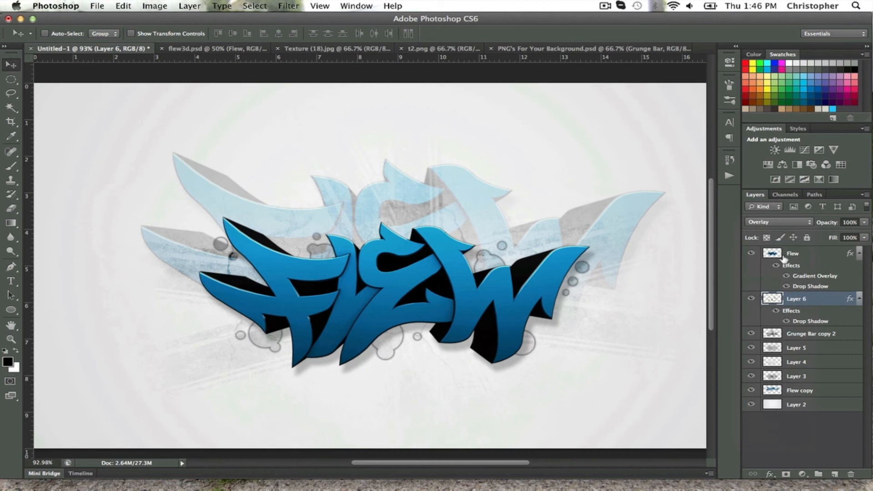
{"action": "left_click", "coordinate": [778, 222]}
{"action": "left_click", "coordinate": [780, 117]}
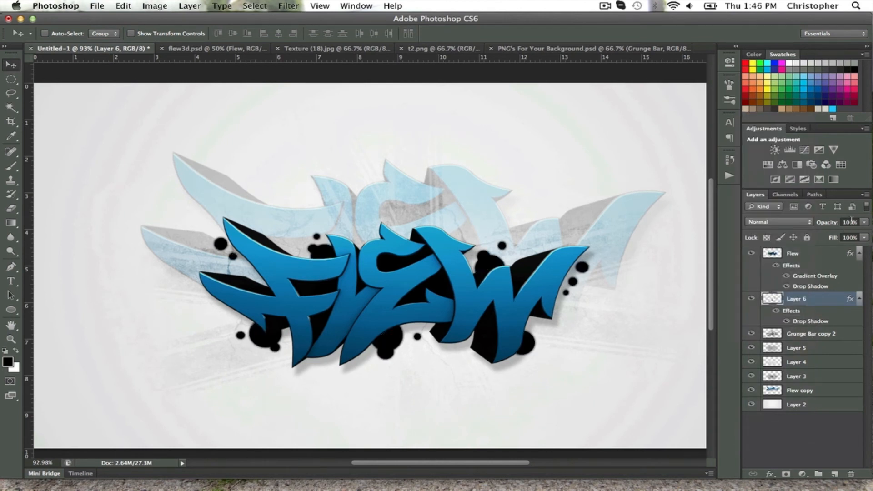
Step: Try opacities of 40%, 30% and 20% on Layer 6 and return it to 100%
{"action": "left_click", "coordinate": [851, 221]}
{"action": "type", "text": "40"}
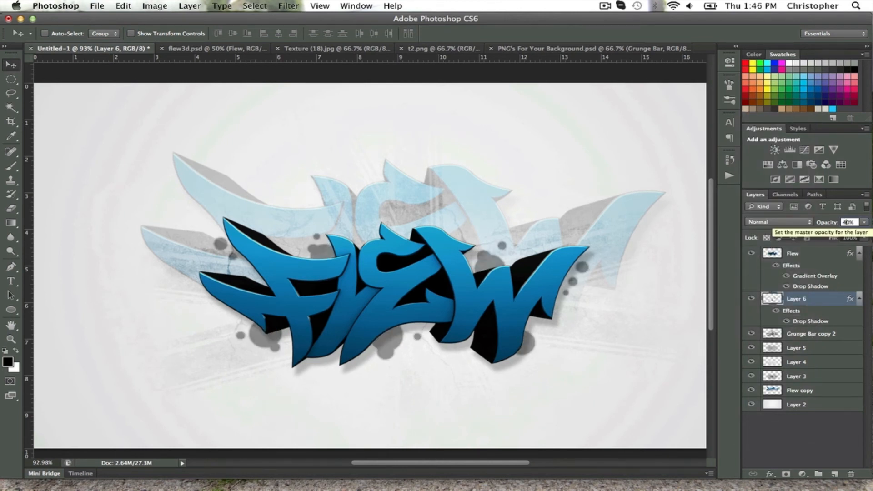
{"action": "type", "text": "3"}
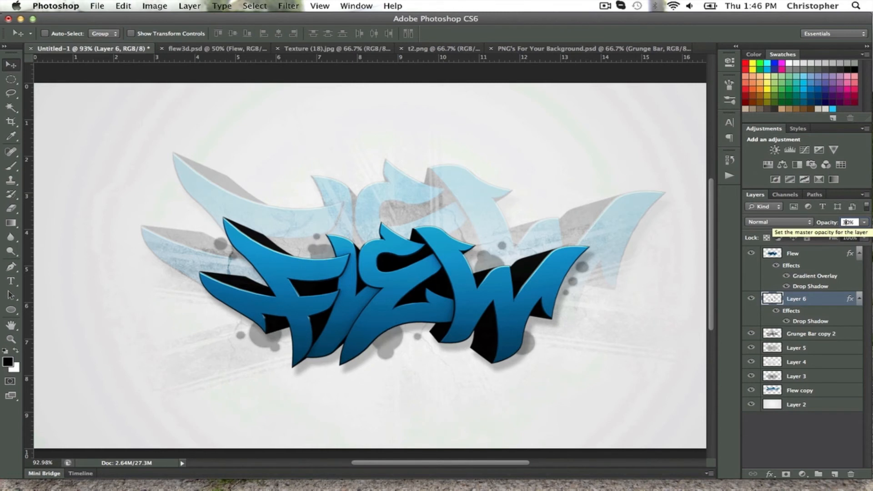
{"action": "type", "text": "2"}
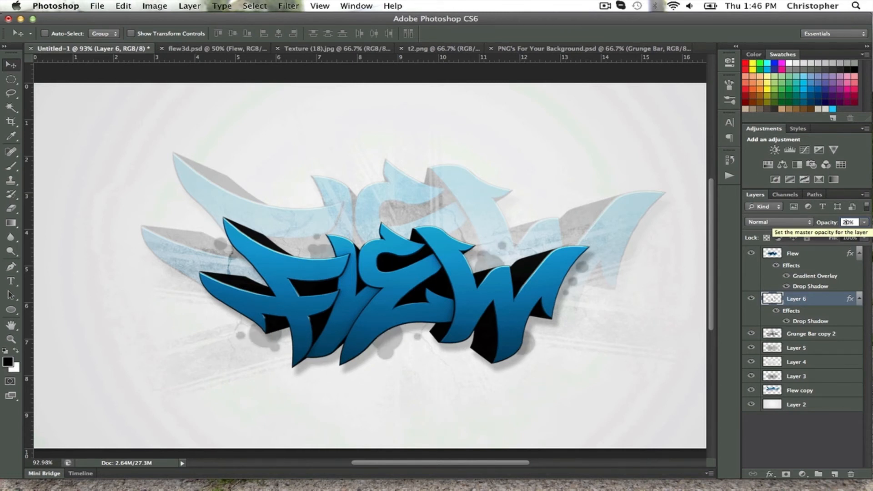
{"action": "key", "text": "BackSpace"}
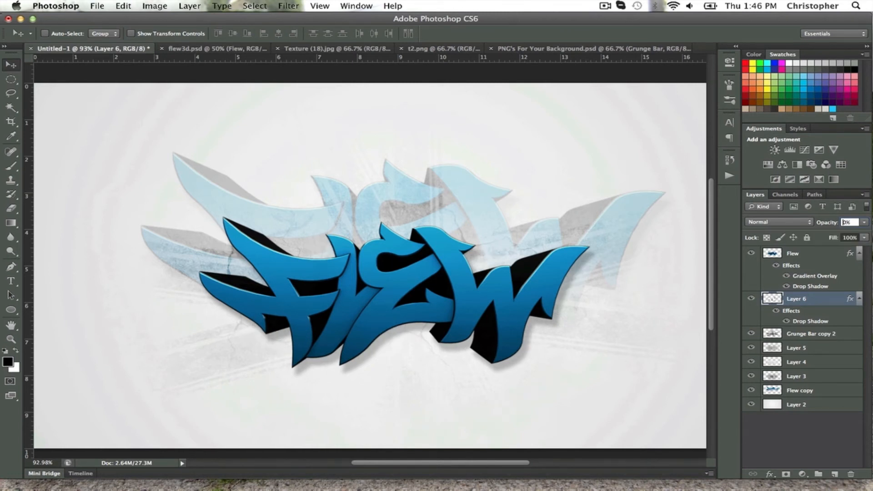
{"action": "type", "text": "10"}
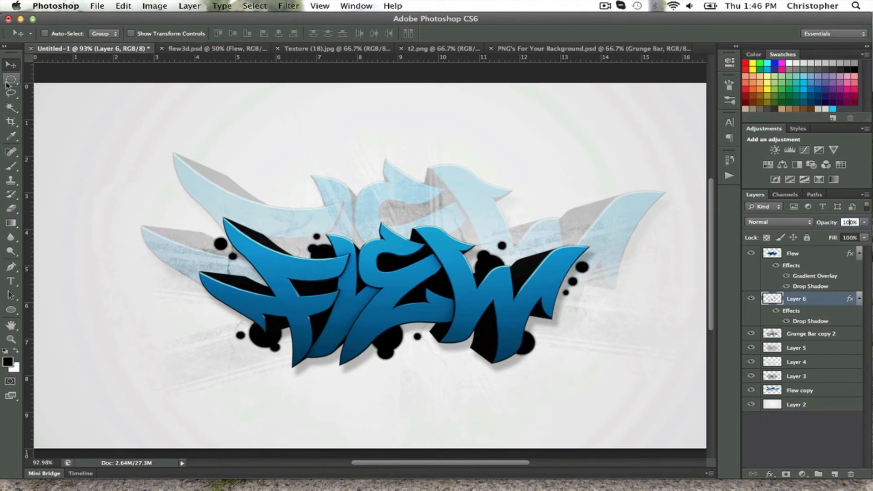
Step: Add a new layer above Layer 6 and make five equal circular selections above, beside and below the lettering
{"action": "left_click", "coordinate": [834, 474]}
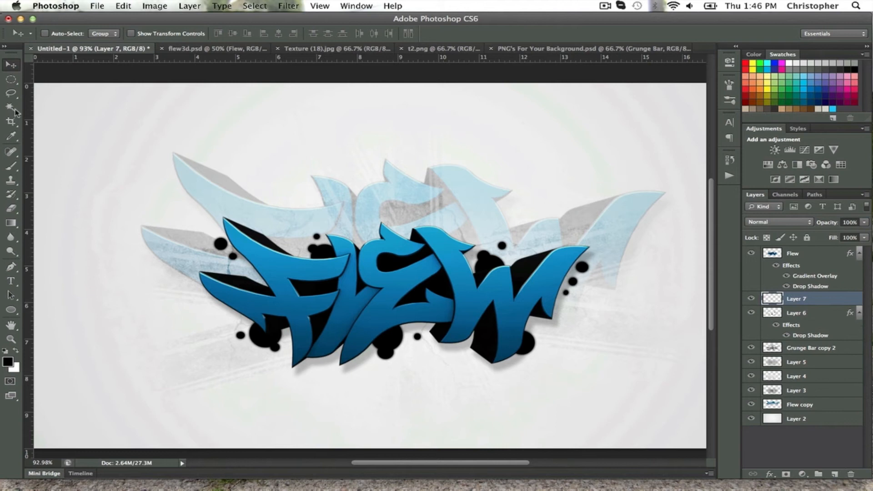
{"action": "left_click", "coordinate": [11, 79]}
{"action": "left_click_drag", "start_coordinate": [306, 221], "coordinate": [281, 195]}
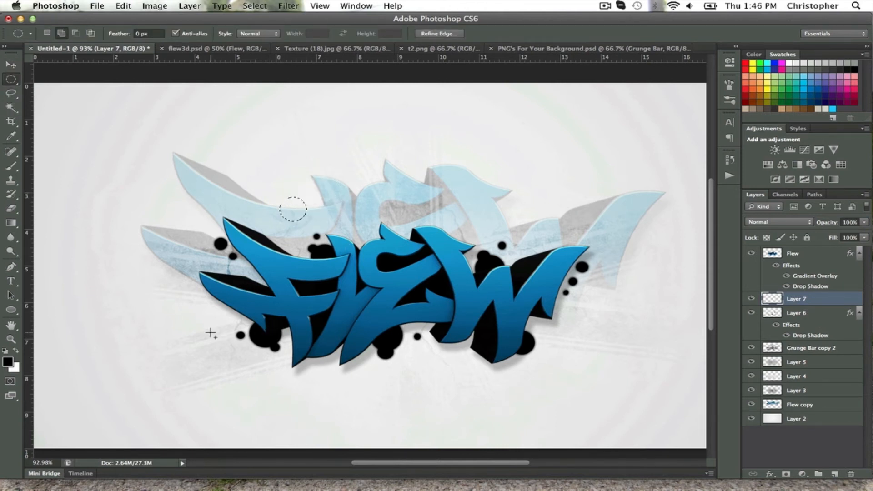
{"action": "left_click_drag", "start_coordinate": [210, 333], "coordinate": [181, 306], "text": "shift"}
{"action": "left_click_drag", "start_coordinate": [405, 394], "coordinate": [378, 368], "text": "shift"}
{"action": "left_click_drag", "start_coordinate": [300, 388], "coordinate": [272, 362], "text": "shift"}
{"action": "left_click_drag", "start_coordinate": [533, 253], "coordinate": [511, 224], "text": "shift"}
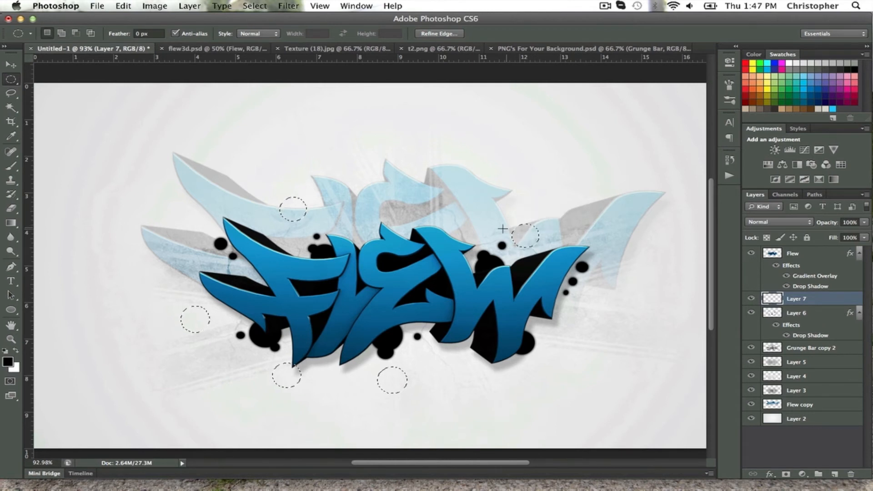
Step: Add two more circular selections of the same size, one above the E and one at the W's lower right
{"action": "left_click_drag", "start_coordinate": [432, 222], "coordinate": [404, 197], "text": "shift"}
{"action": "left_click_drag", "start_coordinate": [429, 224], "coordinate": [402, 200], "text": "shift"}
{"action": "left_click_drag", "start_coordinate": [552, 329], "coordinate": [580, 355]}
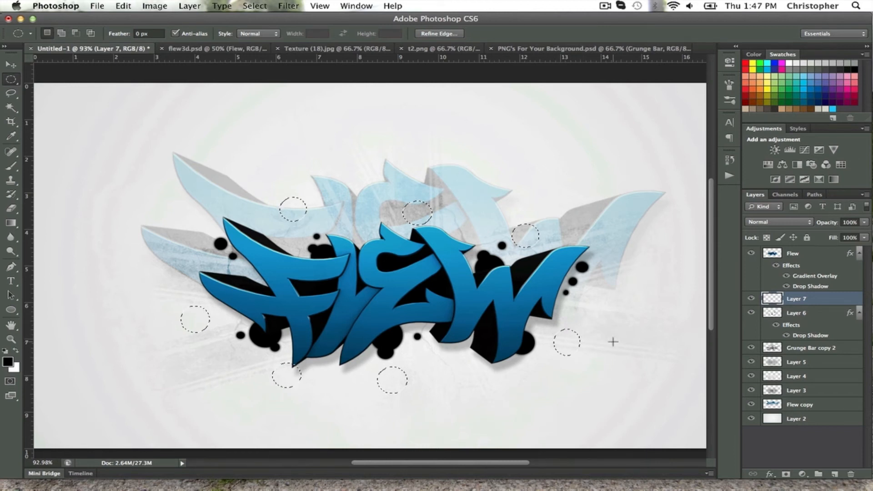
{"action": "key", "text": "super+z"}
{"action": "left_click_drag", "start_coordinate": [579, 345], "coordinate": [553, 321]}
Step: Fill the circular selections with the blue colour 00a2ff at 100% opacity and deselect them
{"action": "right_click", "coordinate": [566, 331]}
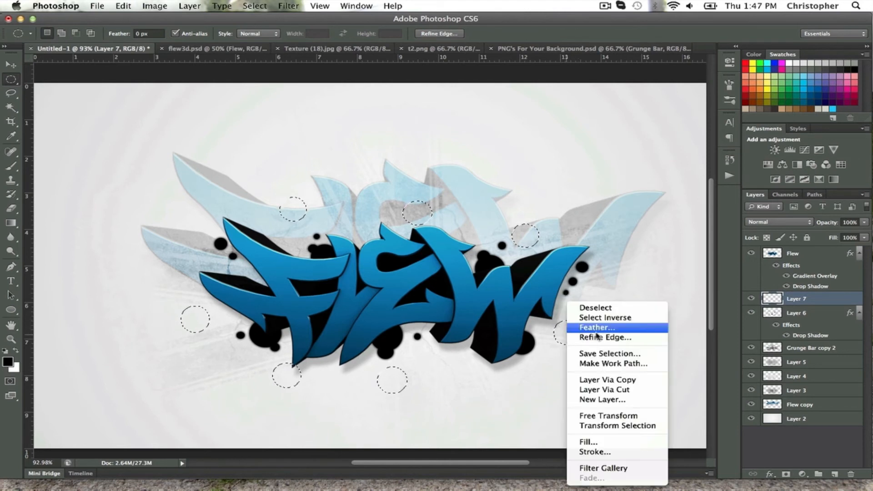
{"action": "left_click", "coordinate": [598, 446]}
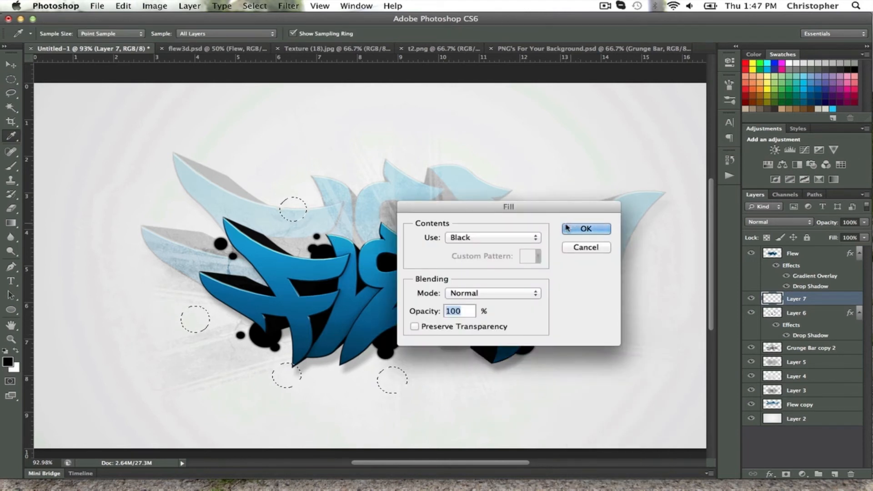
{"action": "left_click", "coordinate": [496, 242]}
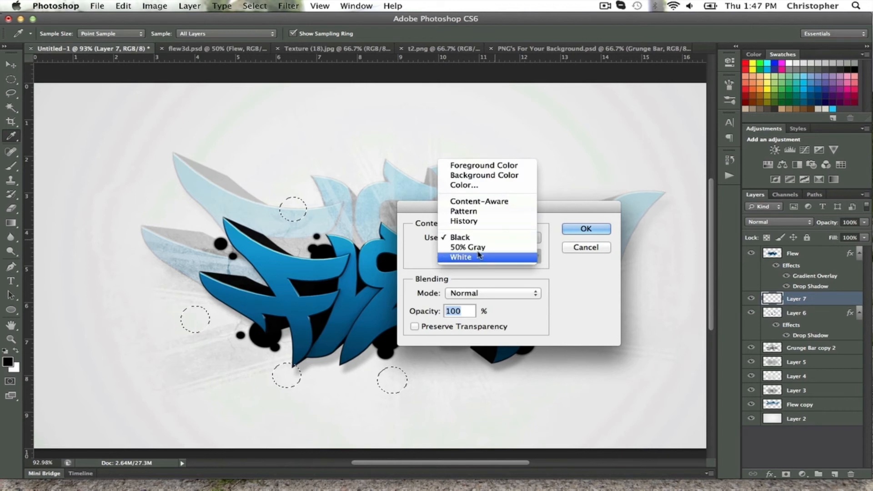
{"action": "left_click", "coordinate": [470, 185]}
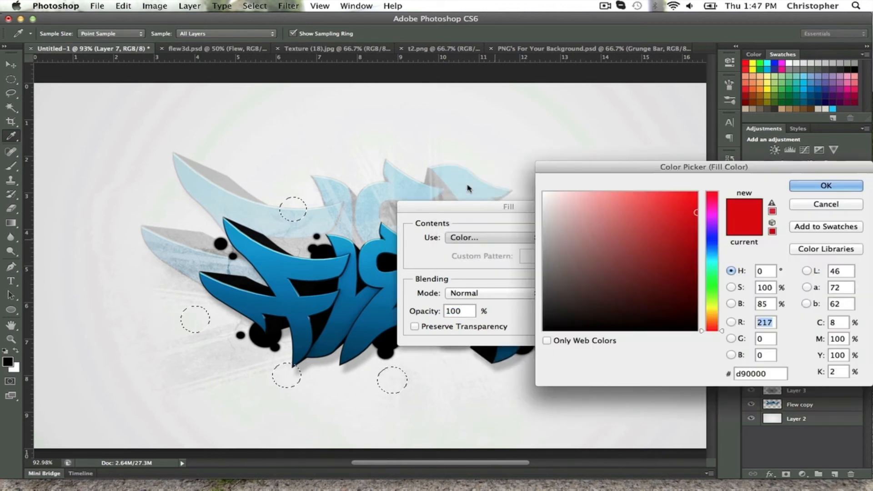
{"action": "left_click", "coordinate": [712, 254]}
{"action": "left_click_drag", "start_coordinate": [690, 253], "coordinate": [754, 165]}
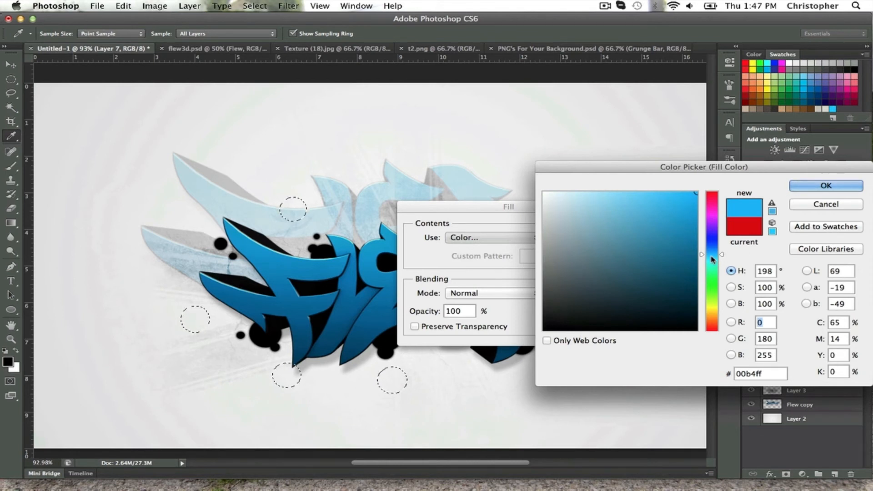
{"action": "left_click", "coordinate": [711, 253]}
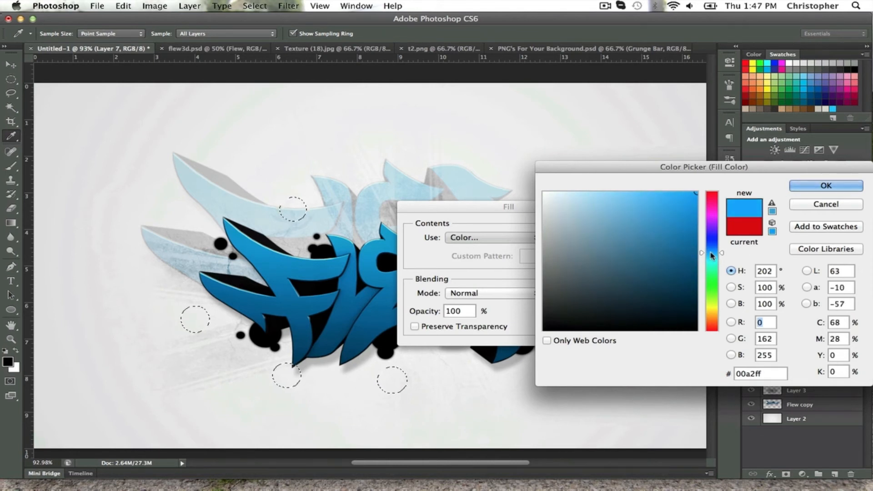
{"action": "left_click", "coordinate": [820, 185]}
{"action": "left_click", "coordinate": [586, 228]}
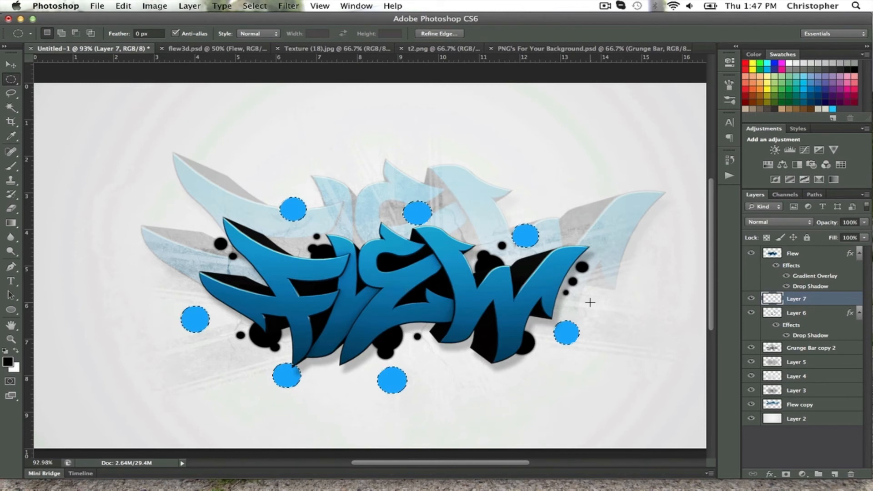
{"action": "key", "text": "super+d"}
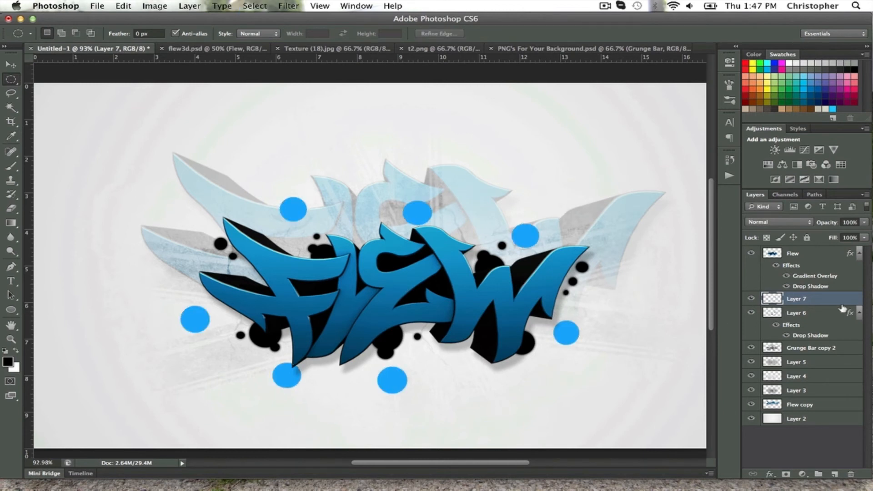
Step: Copy the layer style of Layer 6 and paste it onto Layer 7
{"action": "right_click", "coordinate": [794, 312]}
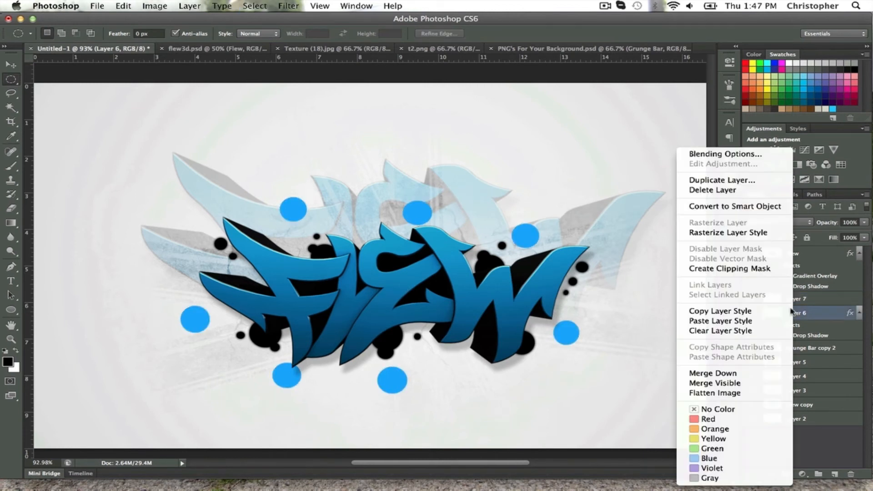
{"action": "left_click", "coordinate": [721, 312]}
{"action": "left_click", "coordinate": [817, 303]}
{"action": "right_click", "coordinate": [816, 304]}
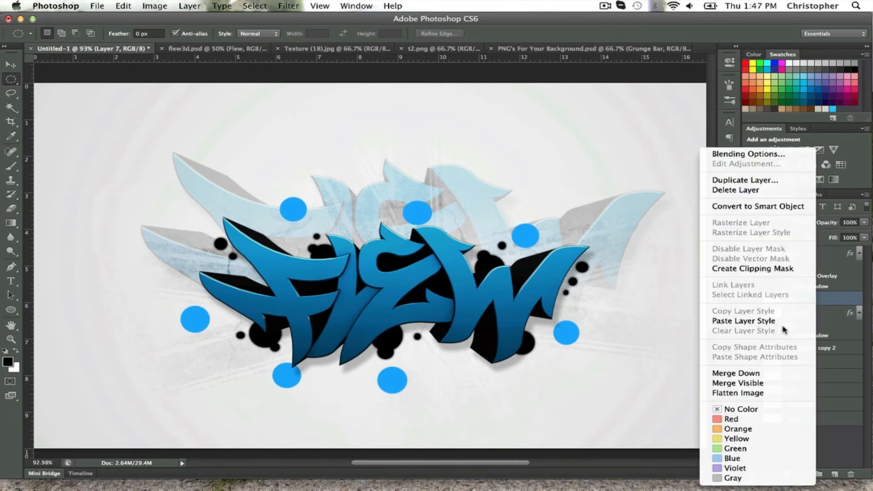
{"action": "left_click", "coordinate": [745, 321]}
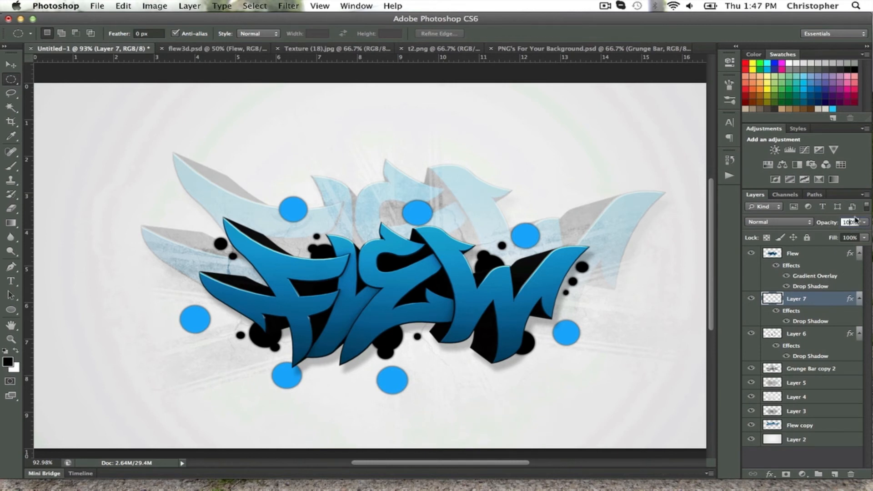
Step: Try opacities of 30% and 10% on Layer 7 and settle on 20%
{"action": "type", "text": "30"}
{"action": "key", "text": "BackSpace"}
{"action": "type", "text": "2"}
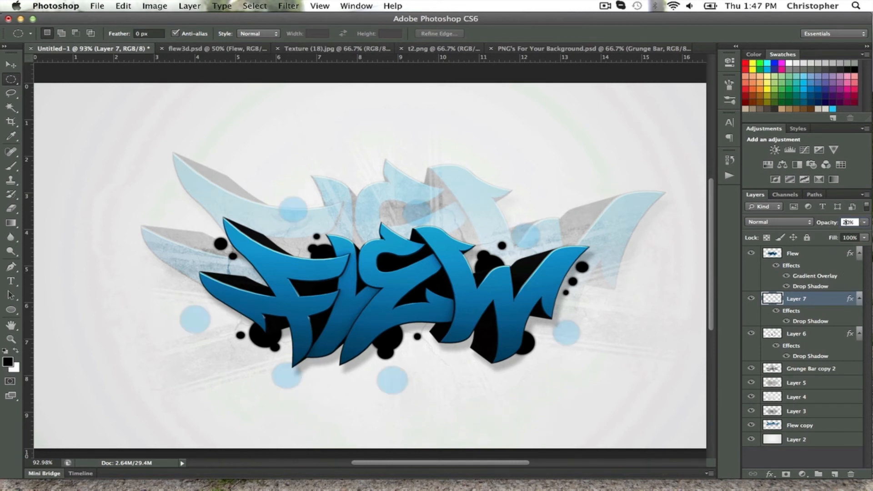
{"action": "key", "text": "BackSpace"}
{"action": "type", "text": "1"}
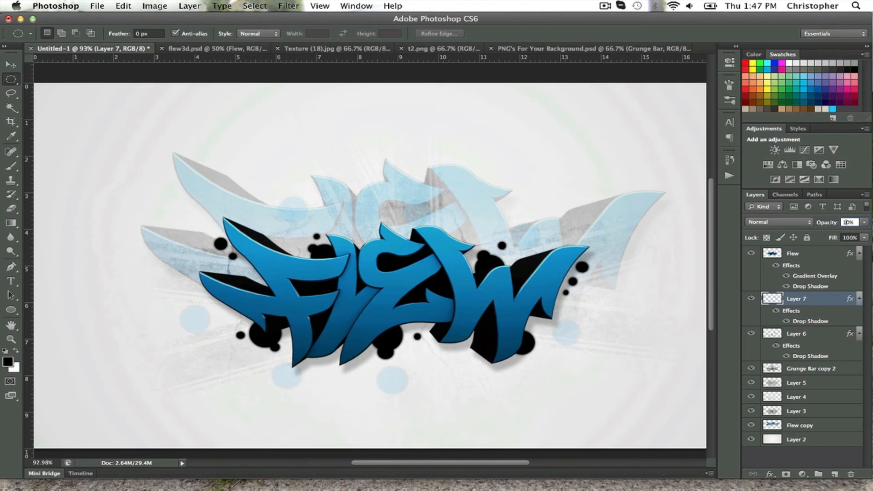
{"action": "key", "text": "BackSpace"}
{"action": "type", "text": "2"}
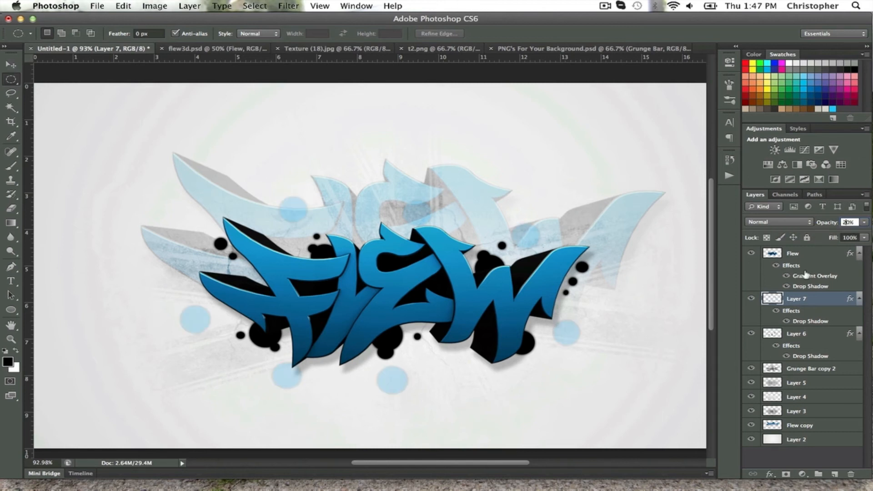
Step: Set the opacity of Layer 7's Drop Shadow to 35%
{"action": "right_click", "coordinate": [799, 297]}
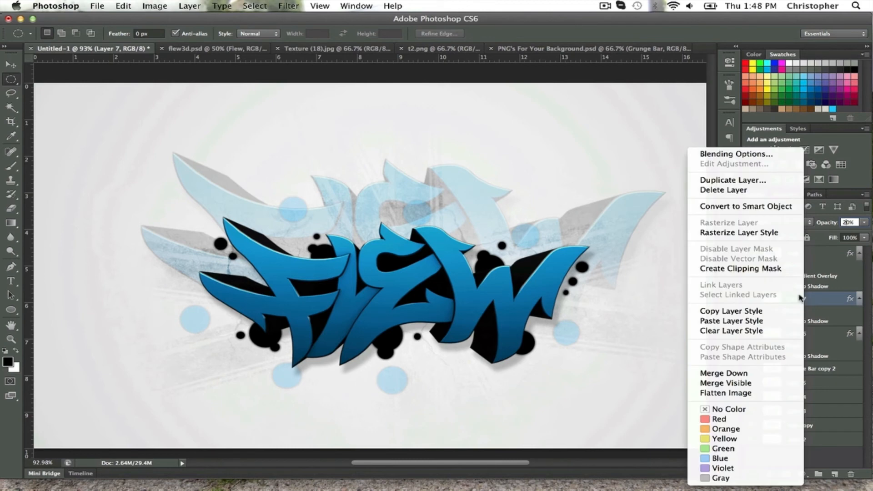
{"action": "left_click", "coordinate": [727, 154]}
{"action": "left_click", "coordinate": [529, 400]}
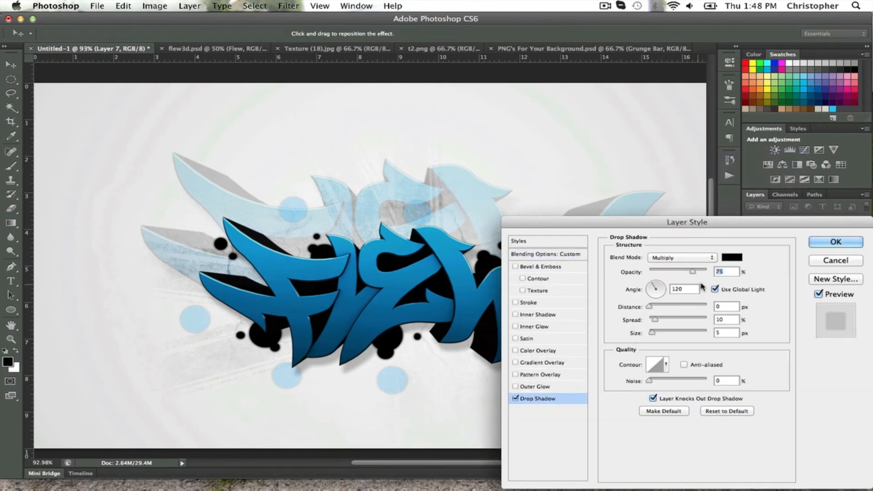
{"action": "type", "text": "35"}
{"action": "left_click", "coordinate": [813, 242]}
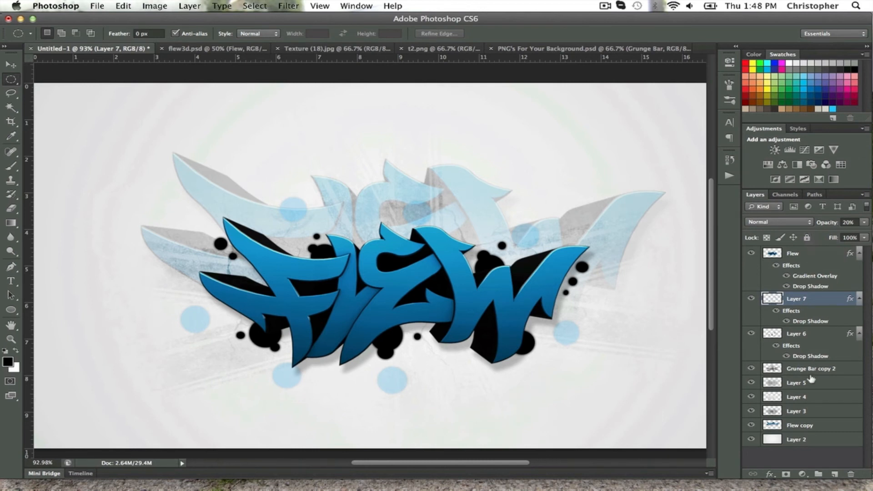
Step: With the Flew layer selected, draw a wide rectangular Pen path covering the upper part of the lettering
{"action": "left_click", "coordinate": [803, 261]}
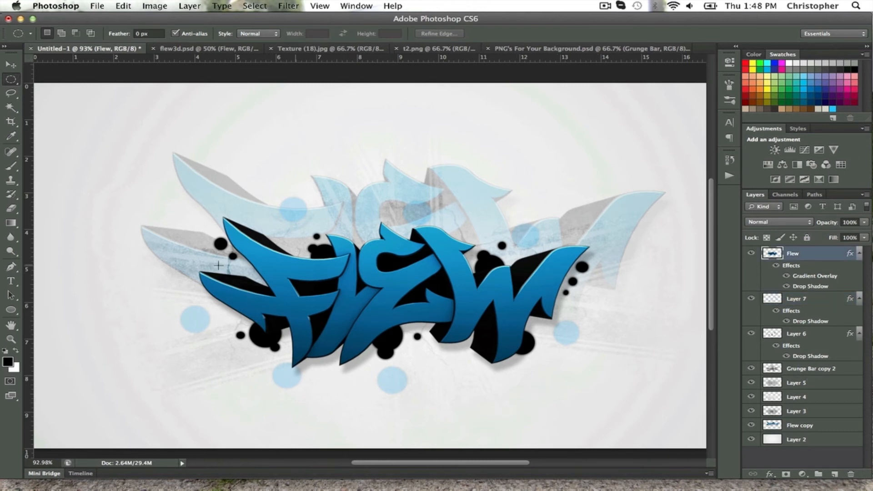
{"action": "left_click", "coordinate": [11, 266]}
{"action": "left_click", "coordinate": [133, 174]}
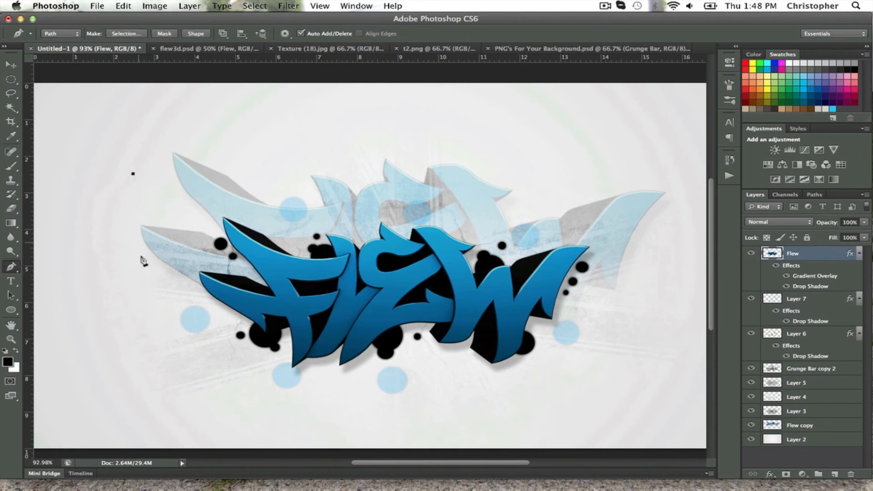
{"action": "left_click", "coordinate": [146, 311], "text": "shift"}
{"action": "left_click", "coordinate": [684, 298], "text": "shift"}
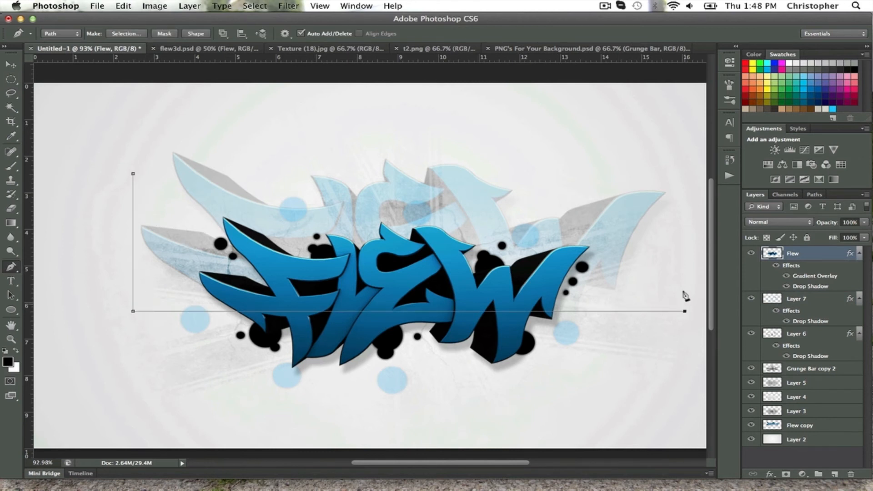
{"action": "left_click", "coordinate": [665, 164], "text": "shift"}
{"action": "left_click", "coordinate": [134, 161], "text": "shift"}
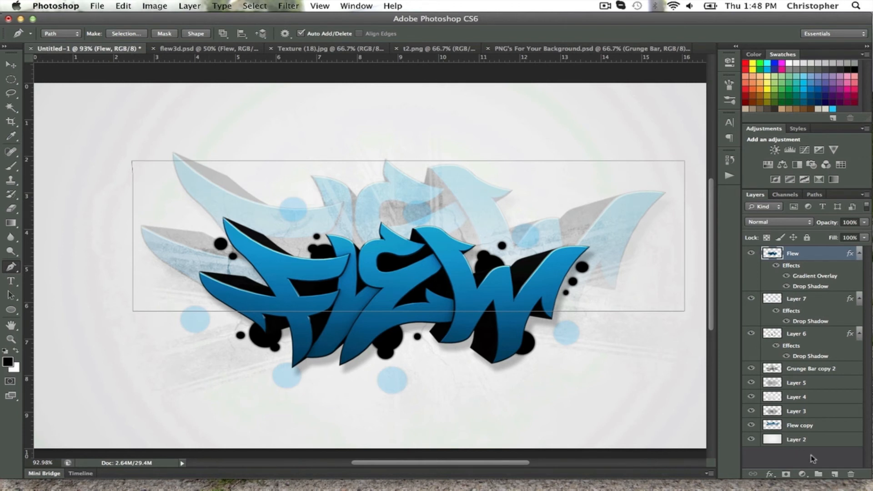
Step: Add a new layer above Flew, fill the rectangular path with white on it and dismiss the path
{"action": "left_click", "coordinate": [834, 474]}
{"action": "right_click", "coordinate": [395, 155]}
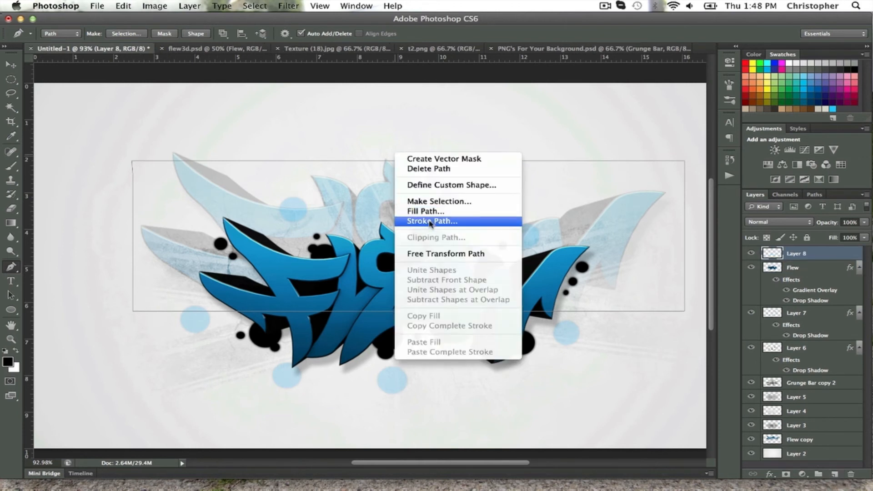
{"action": "left_click", "coordinate": [429, 213]}
{"action": "left_click", "coordinate": [605, 202]}
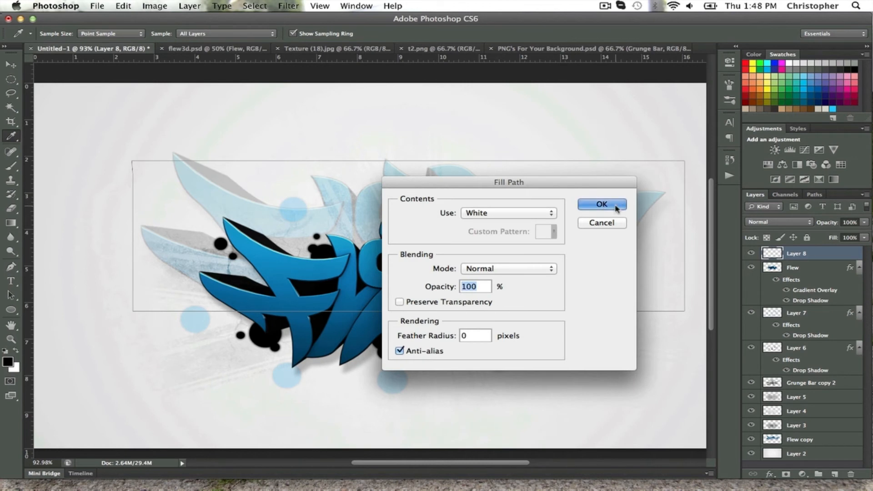
{"action": "key", "text": "Return"}
Step: Move the white rectangle slightly up and left and clip its layer to the Flew layer
{"action": "left_click", "coordinate": [10, 64]}
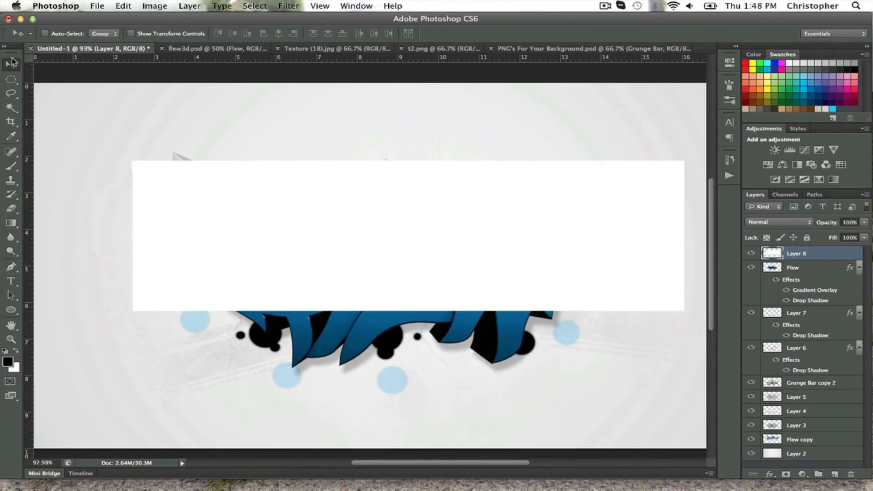
{"action": "mouse_move", "coordinate": [275, 188]}
{"action": "left_mouse_down"}
{"action": "mouse_move", "coordinate": [225, 121]}
{"action": "mouse_move", "coordinate": [269, 170]}
{"action": "mouse_move", "coordinate": [264, 185]}
{"action": "left_mouse_up"}
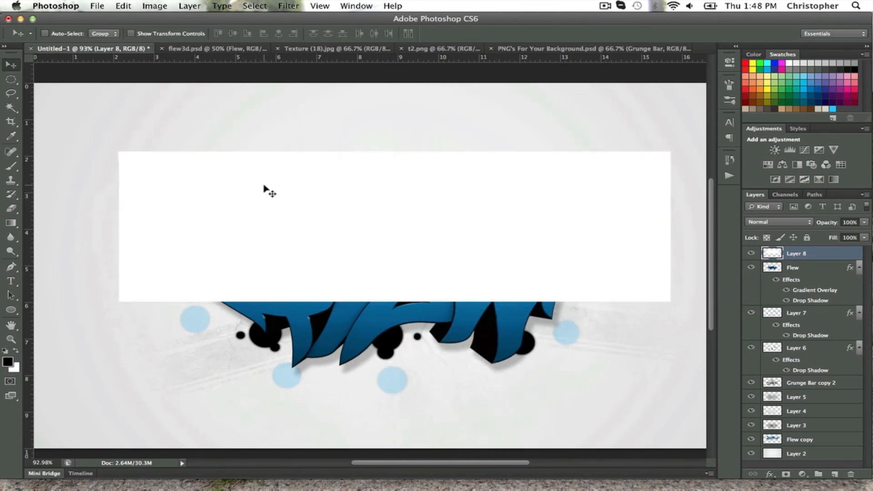
{"action": "left_click", "coordinate": [815, 260], "text": "alt"}
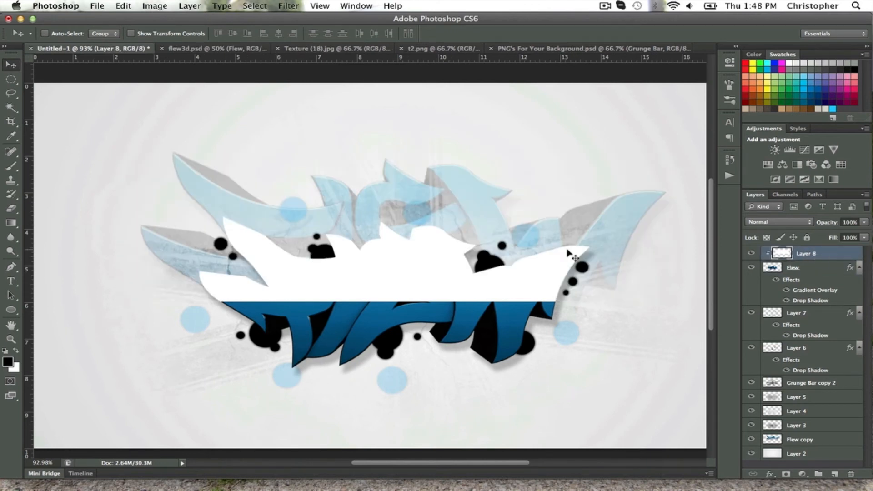
Step: Set Layer 8's blend mode to Overlay, try 20% opacity and settle on 10%
{"action": "left_click", "coordinate": [809, 223]}
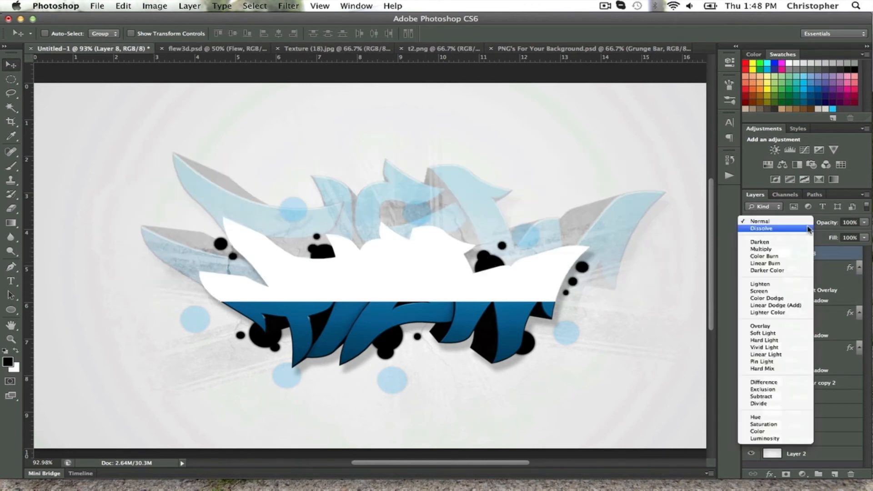
{"action": "left_click", "coordinate": [762, 327]}
{"action": "left_click", "coordinate": [850, 222]}
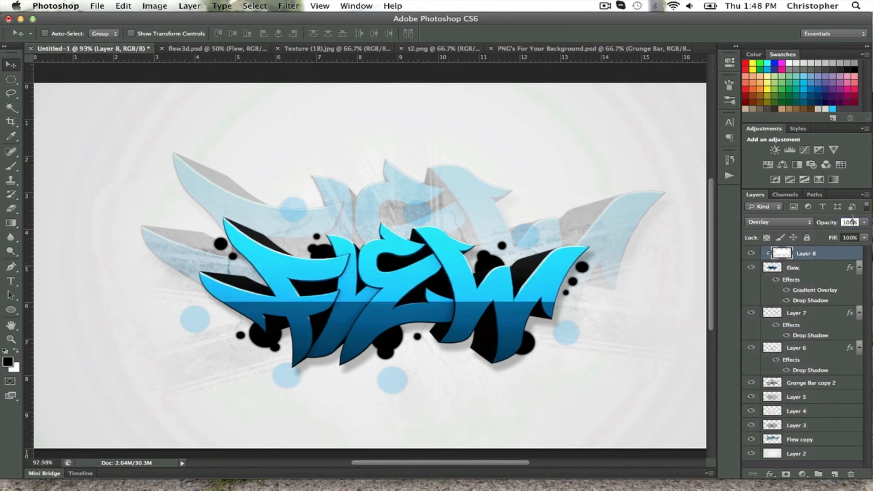
{"action": "type", "text": "20"}
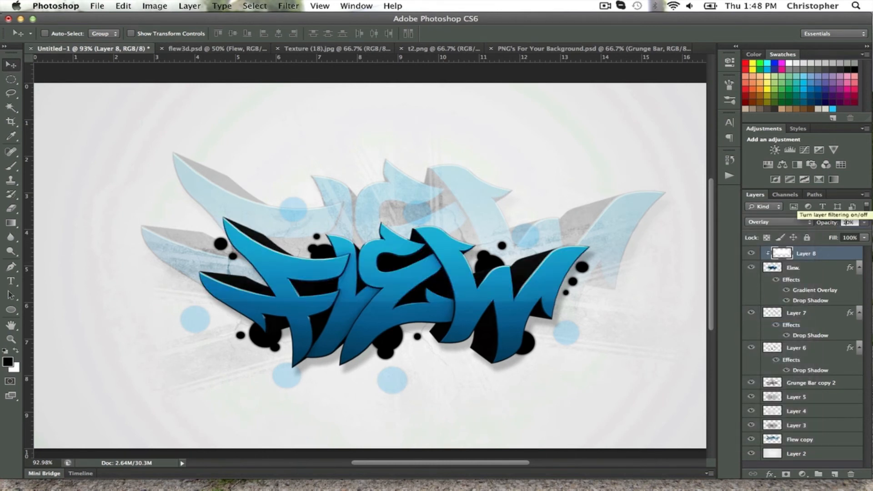
{"action": "key", "text": "Return"}
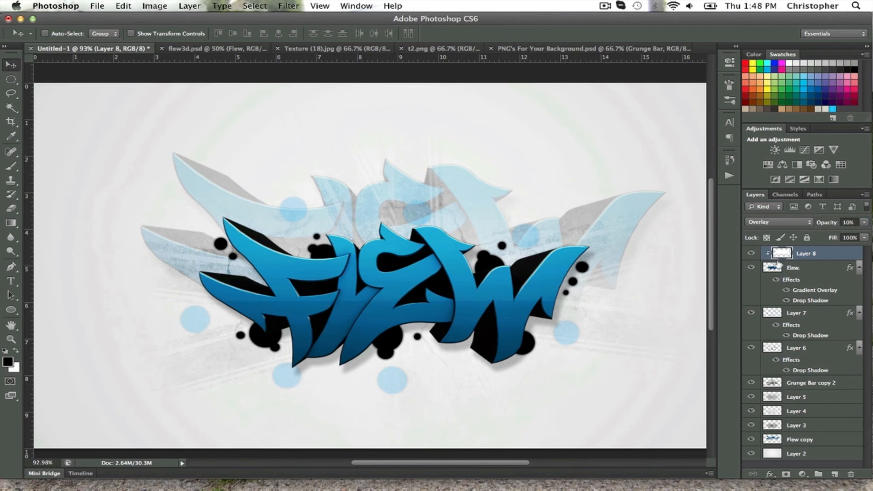
Step: Enable a drop shadow on Layer 8 and bring up its shadow settings
{"action": "right_click", "coordinate": [802, 267]}
{"action": "left_click", "coordinate": [814, 254]}
{"action": "left_click", "coordinate": [815, 254]}
{"action": "right_click", "coordinate": [815, 254]}
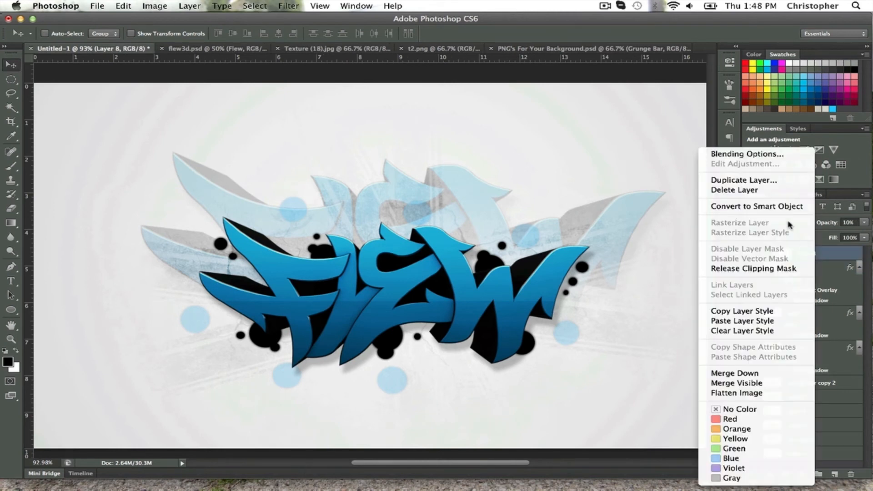
{"action": "left_click", "coordinate": [755, 155]}
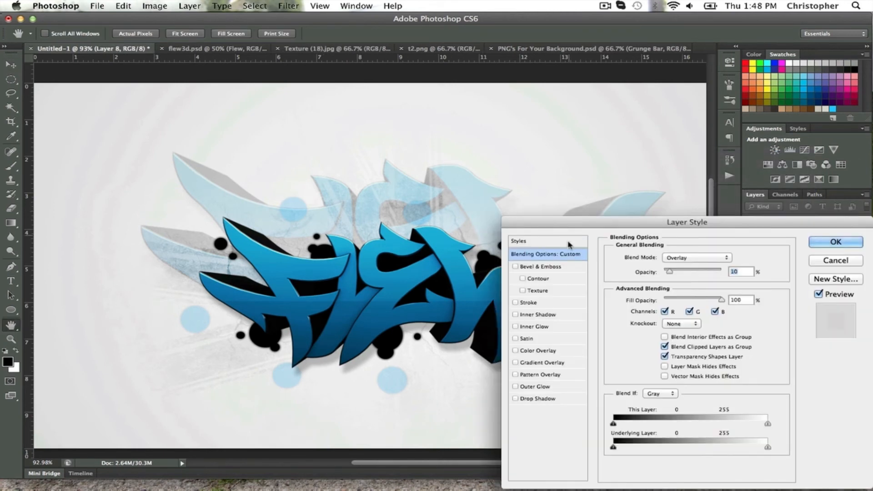
{"action": "left_click", "coordinate": [516, 398]}
{"action": "left_click", "coordinate": [551, 400]}
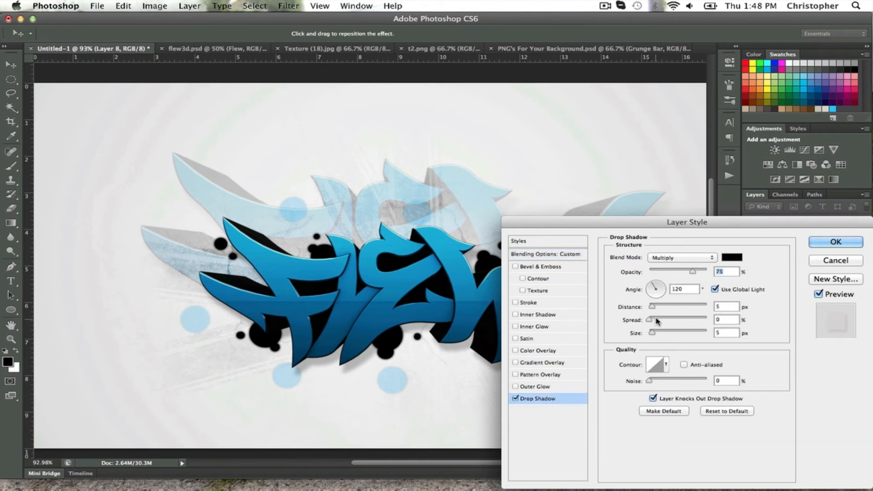
Step: Set Layer 8's drop shadow to 16% spread and 10 px distance and apply the style
{"action": "left_click_drag", "start_coordinate": [652, 320], "coordinate": [675, 322]}
{"action": "key", "text": "BackSpace"}
{"action": "type", "text": "16"}
{"action": "left_click", "coordinate": [724, 307]}
{"action": "key", "text": "BackSpace"}
{"action": "type", "text": "10"}
{"action": "left_click", "coordinate": [852, 245]}
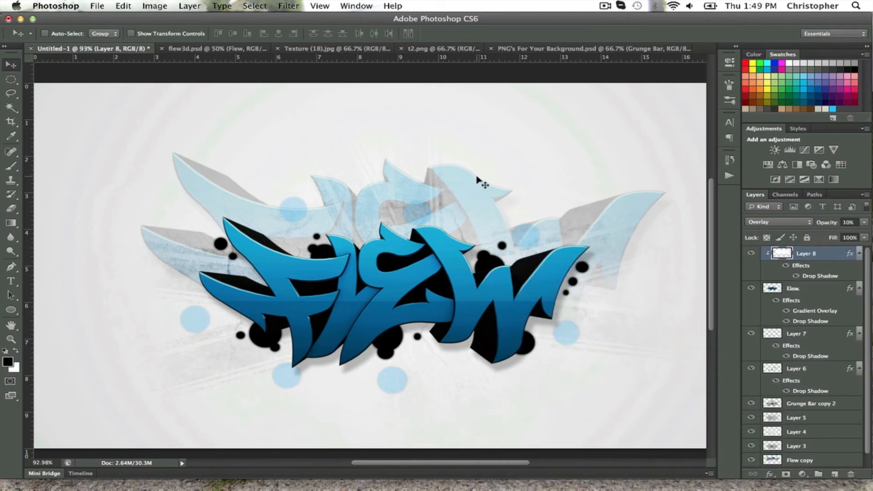
Step: Minimize the Photoshop window and close the Finder window showing the Projects folder
{"action": "left_click", "coordinate": [10, 340]}
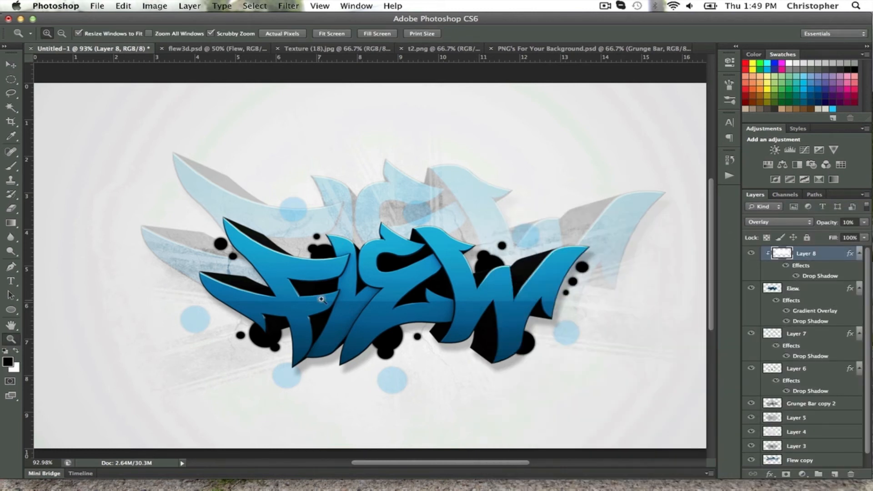
{"action": "left_click_drag", "start_coordinate": [322, 300], "coordinate": [260, 300]}
{"action": "left_click_drag", "start_coordinate": [367, 264], "coordinate": [395, 266]}
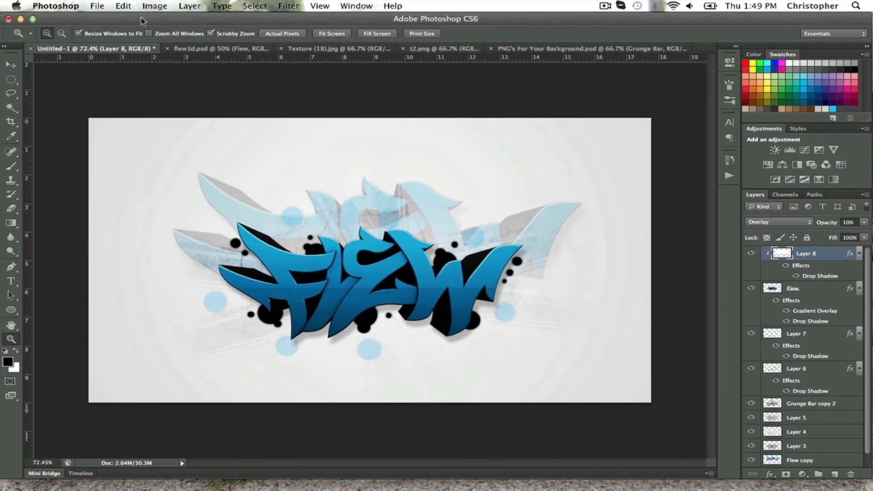
{"action": "left_click", "coordinate": [20, 19]}
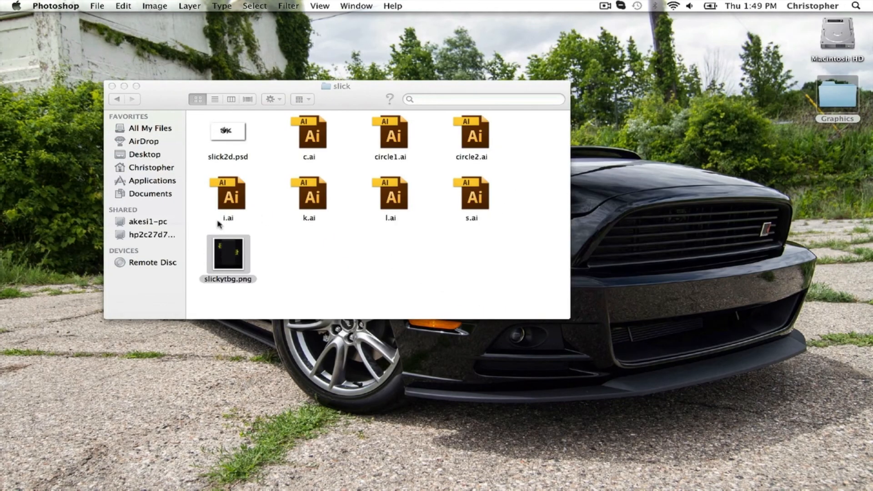
{"action": "left_click", "coordinate": [113, 98]}
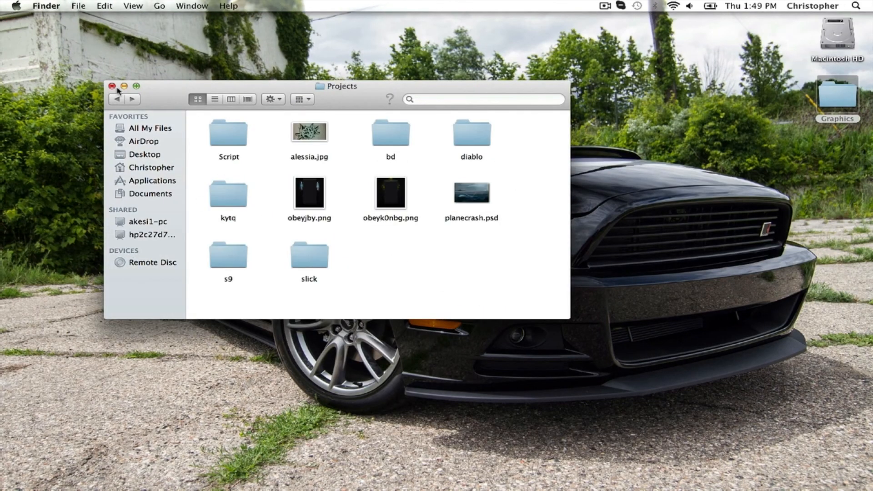
{"action": "left_click", "coordinate": [112, 86]}
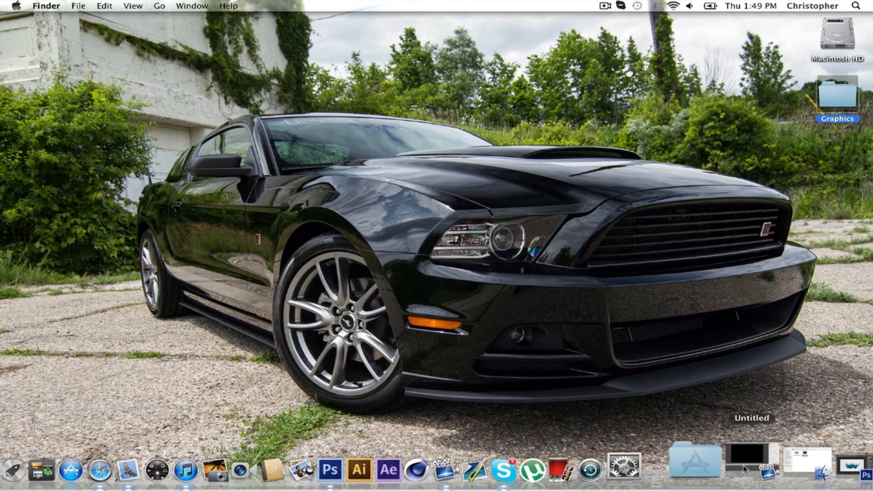
Step: Restore the Finder window with the Exclusive folder and open CreativeScanline.psd in Photoshop
{"action": "left_click", "coordinate": [732, 476]}
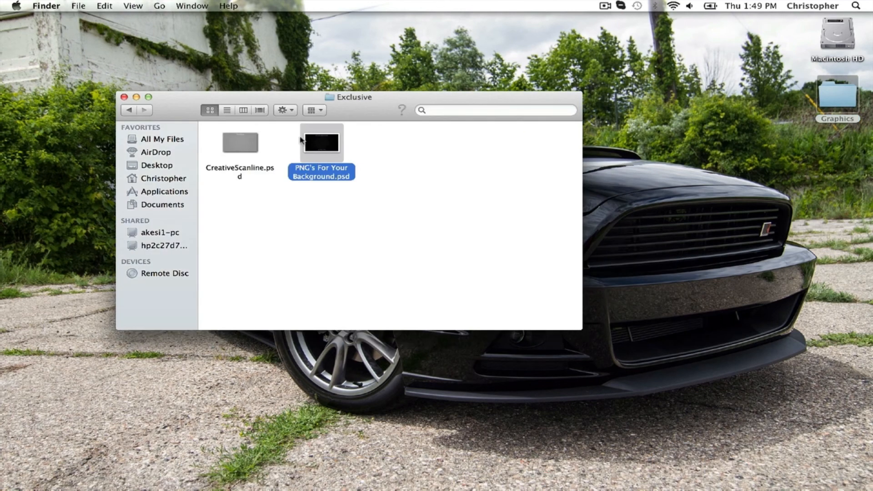
{"action": "right_click", "coordinate": [248, 144]}
{"action": "mouse_move", "coordinate": [277, 160]}
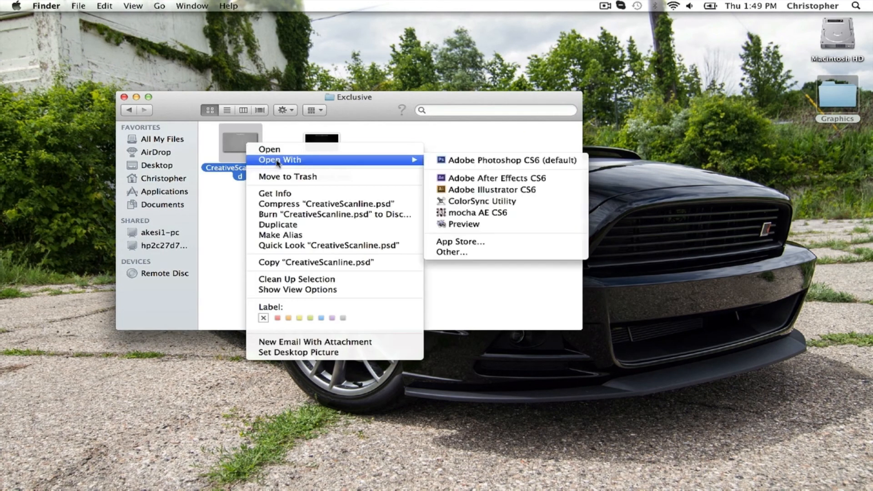
{"action": "left_click", "coordinate": [463, 160]}
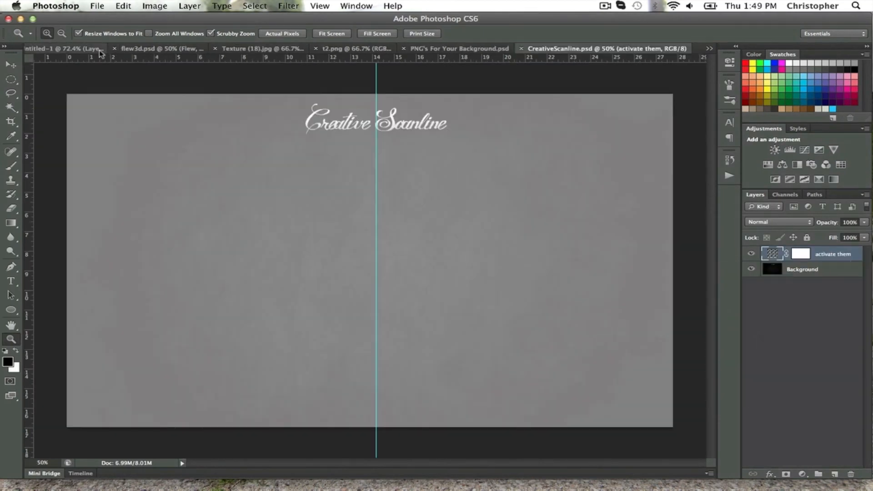
Step: Copy the "activate them" scanline layer into the Flew graphic and place it directly below Layer 6
{"action": "left_click", "coordinate": [11, 64]}
{"action": "left_click_drag", "start_coordinate": [85, 53], "coordinate": [273, 231]}
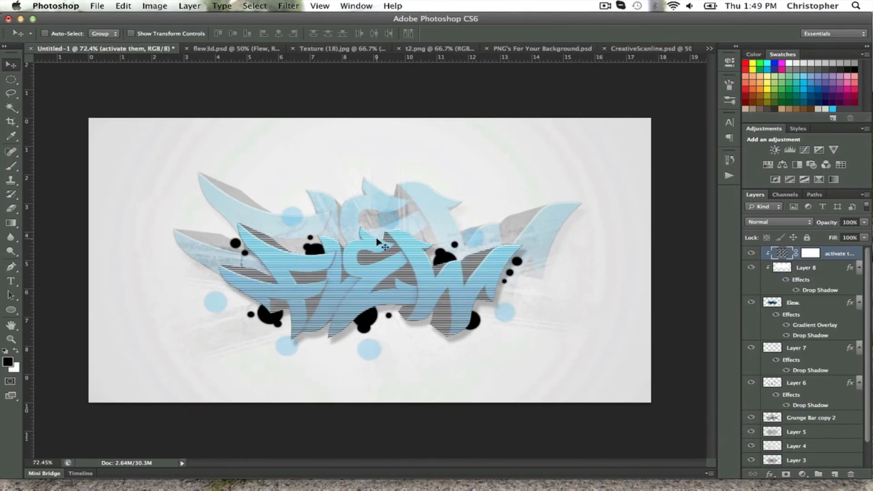
{"action": "left_click_drag", "start_coordinate": [828, 257], "coordinate": [837, 411]}
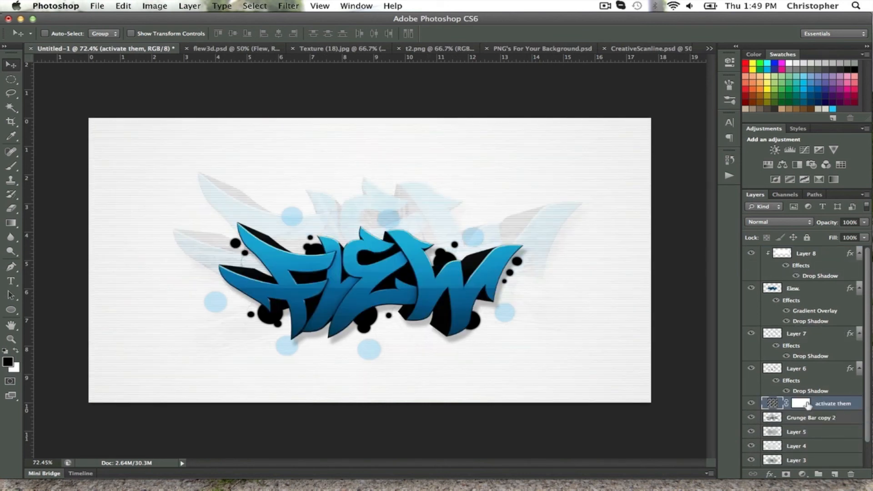
Step: Enlarge the Eraser to 500 px and erase the scanlines around the canvas edges, keeping those near the lettering
{"action": "key", "text": "e"}
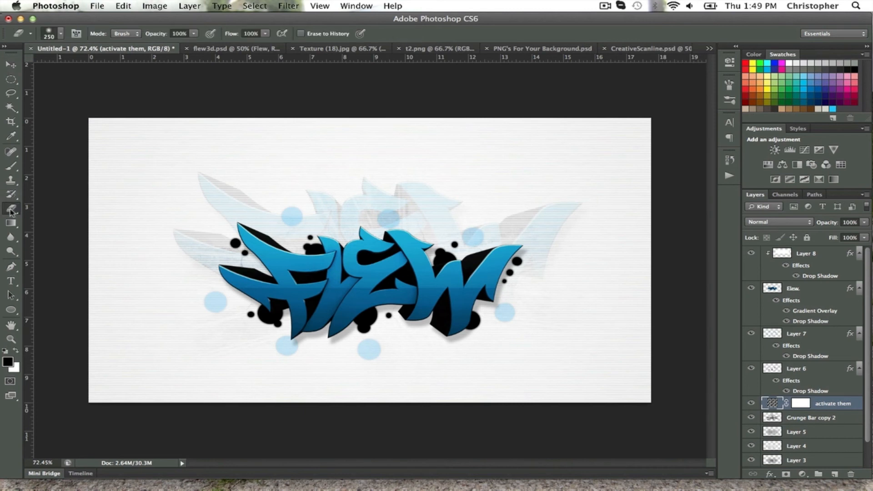
{"action": "left_click", "coordinate": [143, 146]}
{"action": "left_click", "coordinate": [541, 184]}
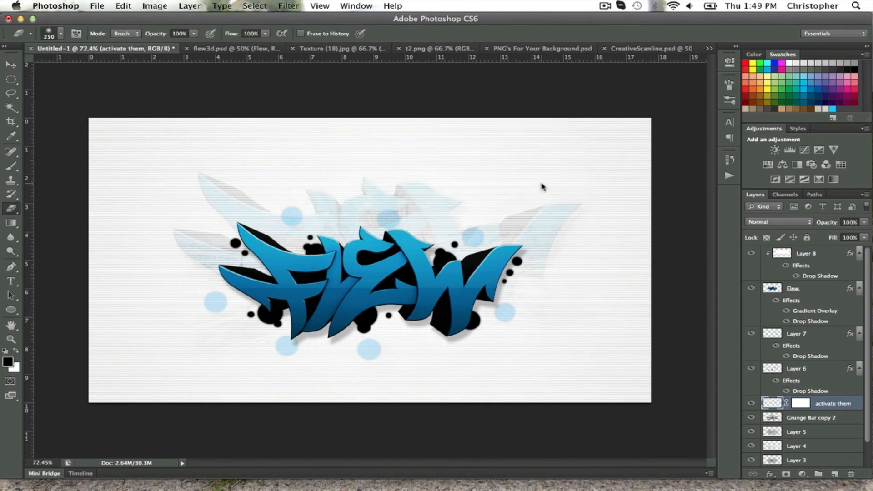
{"action": "mouse_move", "coordinate": [646, 164]}
{"action": "left_mouse_down"}
{"action": "mouse_move", "coordinate": [571, 123]}
{"action": "mouse_move", "coordinate": [374, 146]}
{"action": "mouse_move", "coordinate": [452, 146]}
{"action": "mouse_move", "coordinate": [223, 163]}
{"action": "left_mouse_up"}
{"action": "key", "text": "bracketright"}
{"action": "key", "text": "bracketright"}
{"action": "key", "text": "bracketright"}
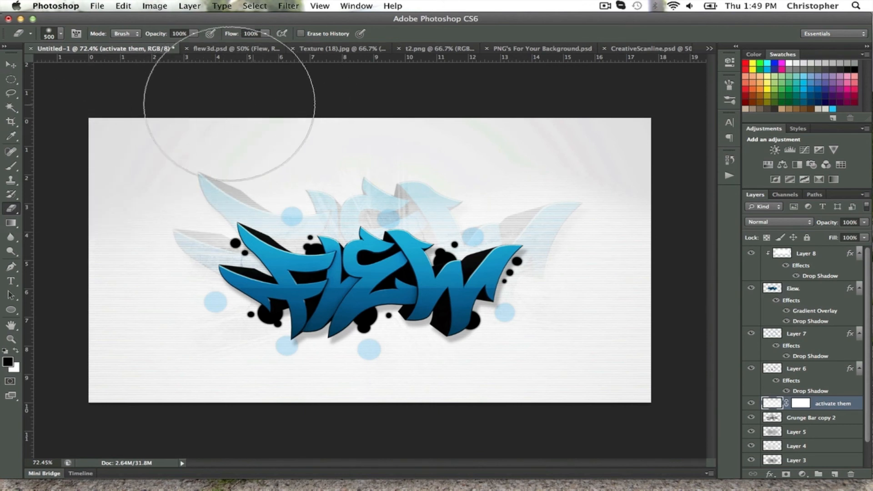
{"action": "mouse_move", "coordinate": [85, 322]}
{"action": "left_mouse_down"}
{"action": "mouse_move", "coordinate": [87, 375]}
{"action": "mouse_move", "coordinate": [154, 400]}
{"action": "mouse_move", "coordinate": [115, 360]}
{"action": "mouse_move", "coordinate": [165, 379]}
{"action": "mouse_move", "coordinate": [98, 336]}
{"action": "mouse_move", "coordinate": [95, 261]}
{"action": "left_mouse_up"}
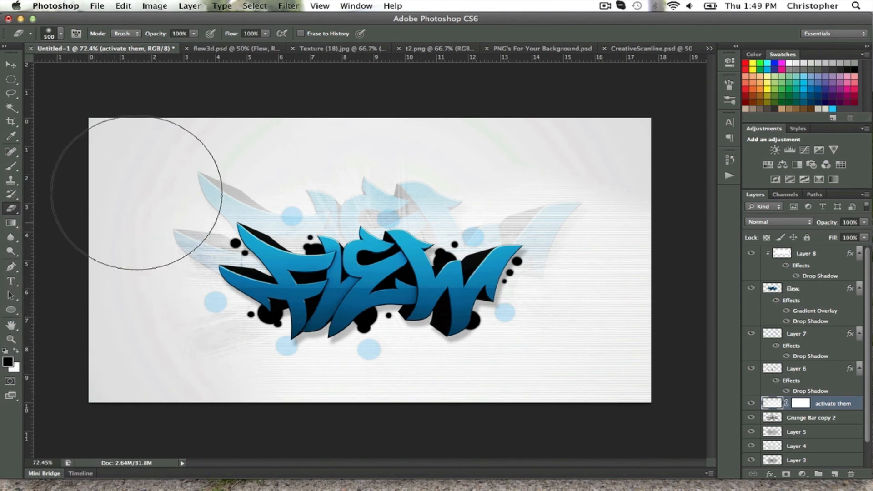
{"action": "mouse_move", "coordinate": [596, 143]}
{"action": "left_mouse_down"}
{"action": "mouse_move", "coordinate": [423, 130]}
{"action": "mouse_move", "coordinate": [639, 206]}
{"action": "mouse_move", "coordinate": [645, 325]}
{"action": "mouse_move", "coordinate": [584, 377]}
{"action": "left_mouse_up"}
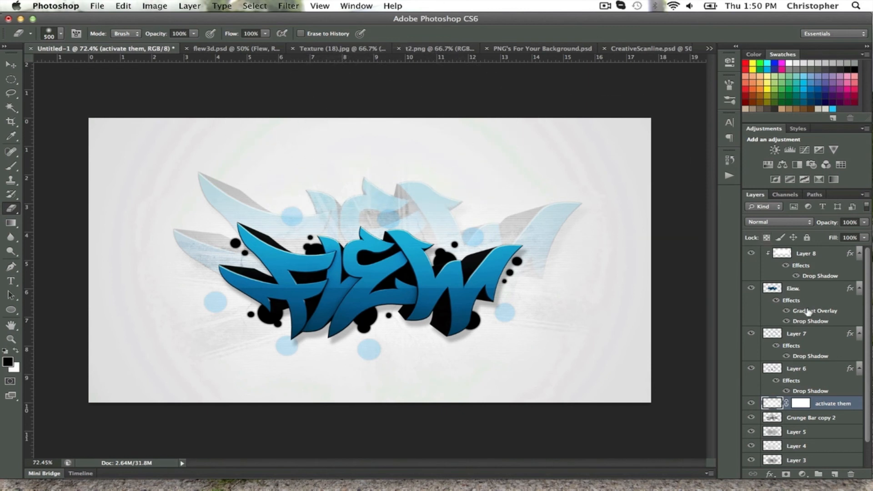
Step: Try Overlay on the blue dots of Layer 7, return the layer to Normal and set its opacity to 10%
{"action": "left_click", "coordinate": [809, 338]}
{"action": "left_click", "coordinate": [797, 221]}
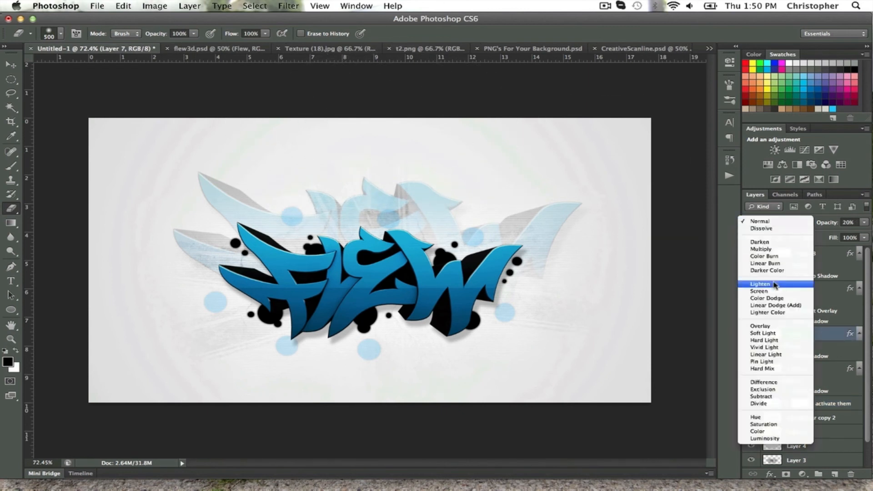
{"action": "left_click", "coordinate": [782, 326]}
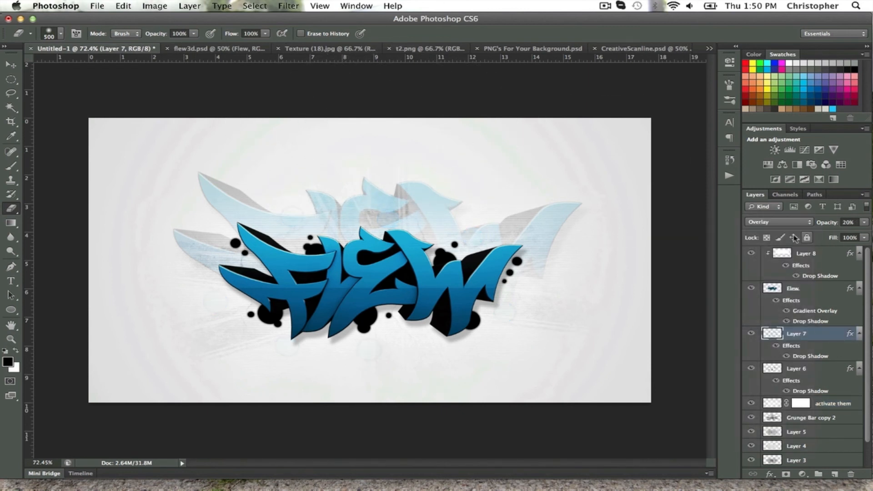
{"action": "left_click", "coordinate": [784, 223]}
{"action": "left_click", "coordinate": [773, 116]}
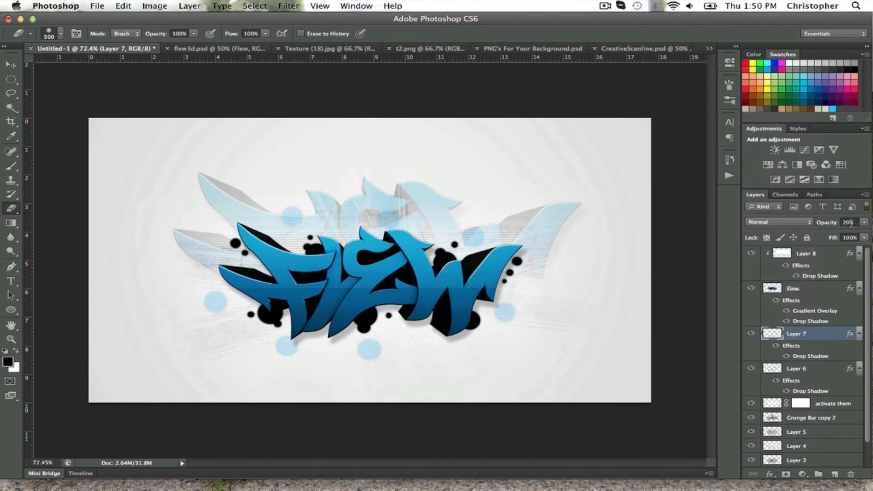
{"action": "key", "text": "Return"}
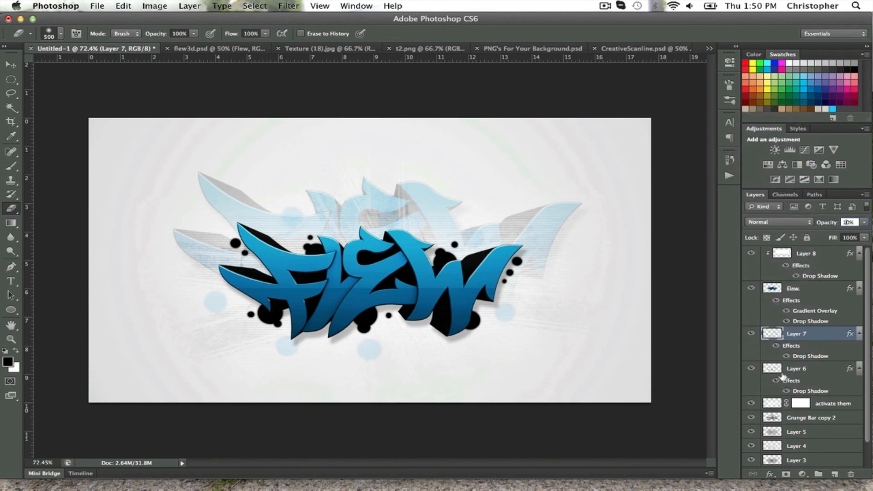
Step: Set the scanline layer's blend mode to Overlay, try 30% opacity and settle on 20%
{"action": "left_click", "coordinate": [825, 404]}
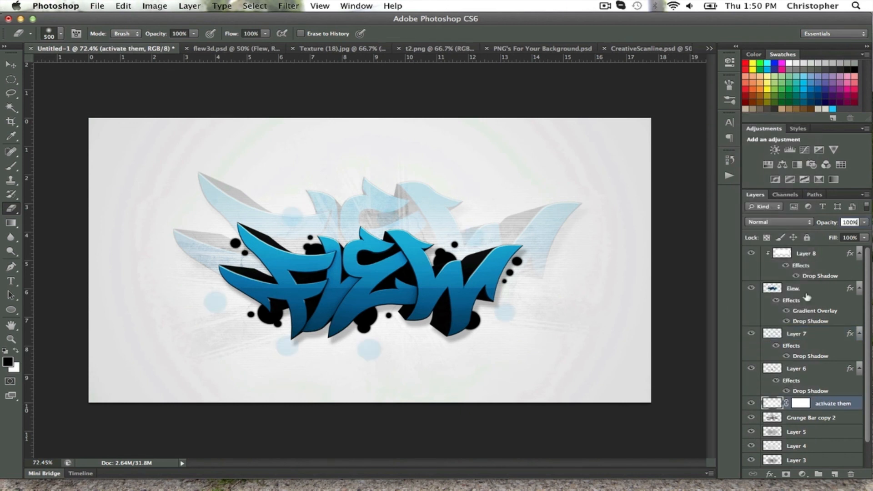
{"action": "left_click", "coordinate": [789, 223]}
{"action": "left_click", "coordinate": [766, 330]}
{"action": "left_click_drag", "start_coordinate": [856, 222], "coordinate": [764, 209]}
{"action": "type", "text": "30"}
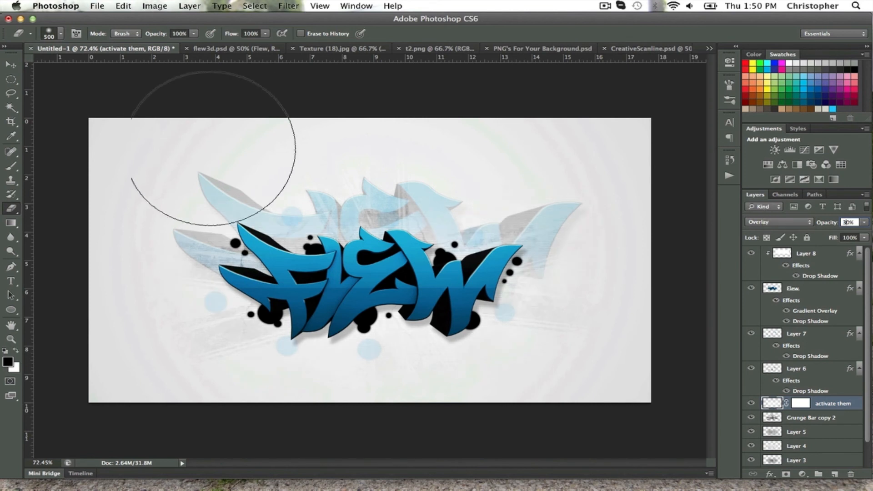
{"action": "key", "text": "BackSpace"}
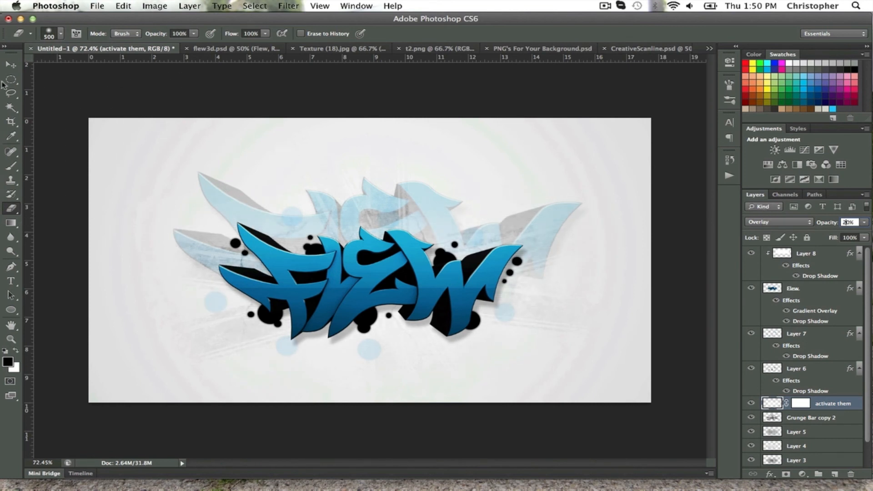
{"action": "left_click", "coordinate": [12, 65]}
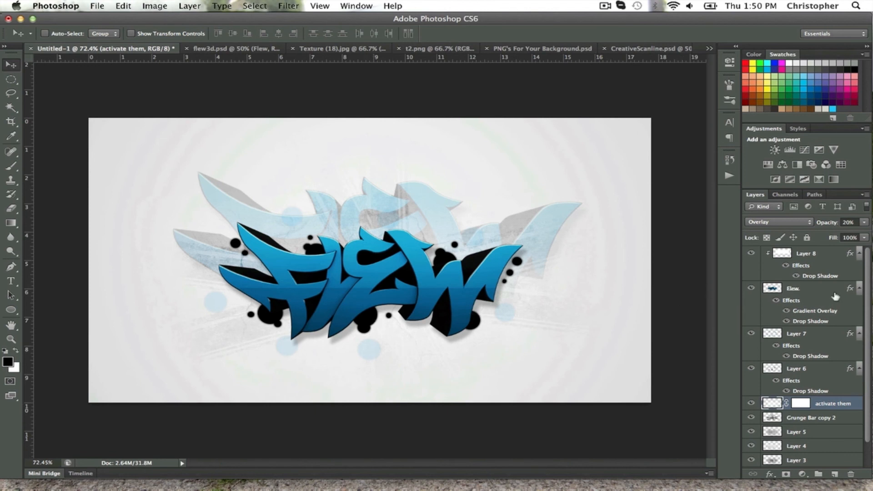
Step: Add a Gradient Map adjustment layer above Layer 8 using the black-to-white preset
{"action": "left_click", "coordinate": [817, 257]}
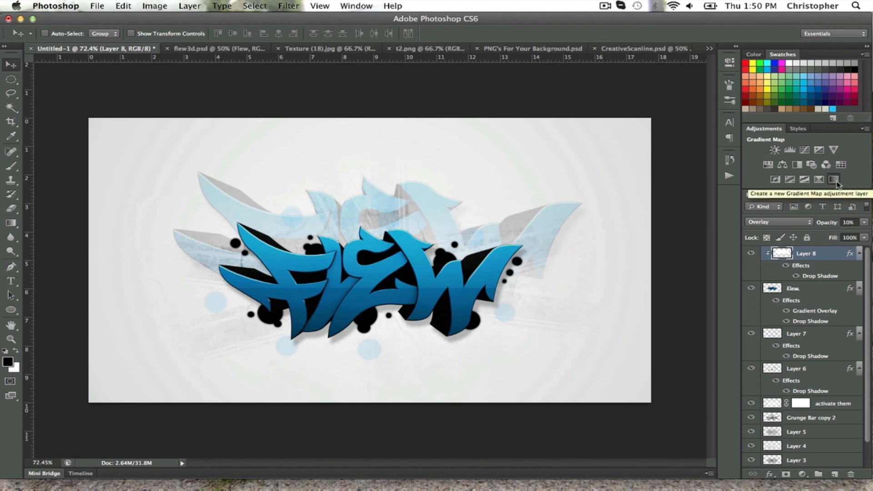
{"action": "left_click", "coordinate": [804, 179]}
{"action": "left_click", "coordinate": [655, 93]}
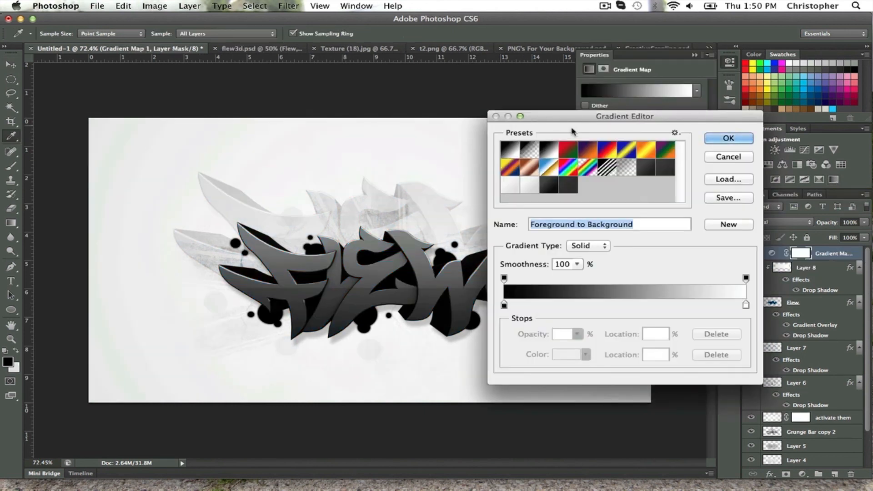
{"action": "left_click", "coordinate": [549, 147]}
{"action": "left_click", "coordinate": [738, 140]}
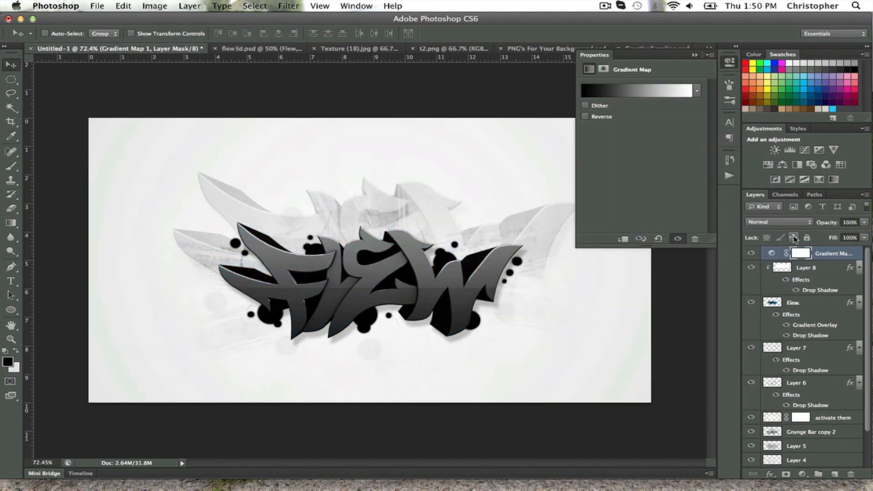
Step: Set the black-to-white gradient map's blend mode to Overlay, try 30% opacity and fine-tune it
{"action": "left_click", "coordinate": [793, 223]}
{"action": "left_click", "coordinate": [777, 326]}
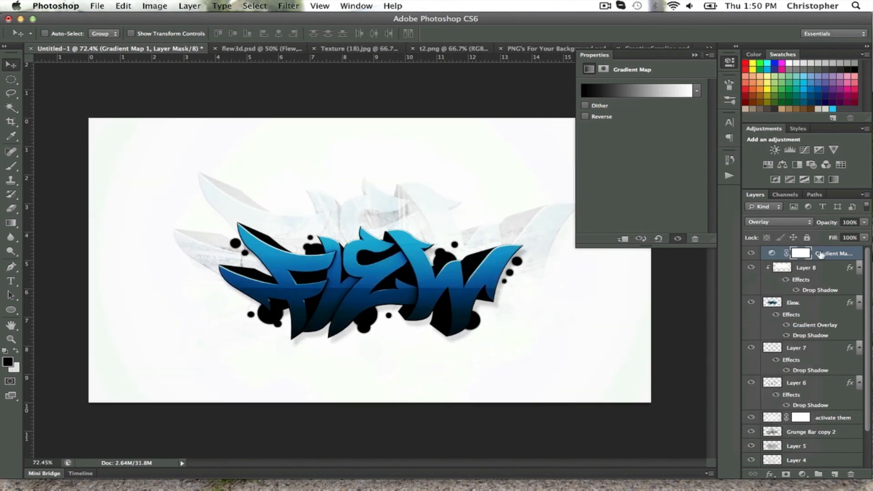
{"action": "left_click", "coordinate": [850, 222]}
{"action": "type", "text": "30"}
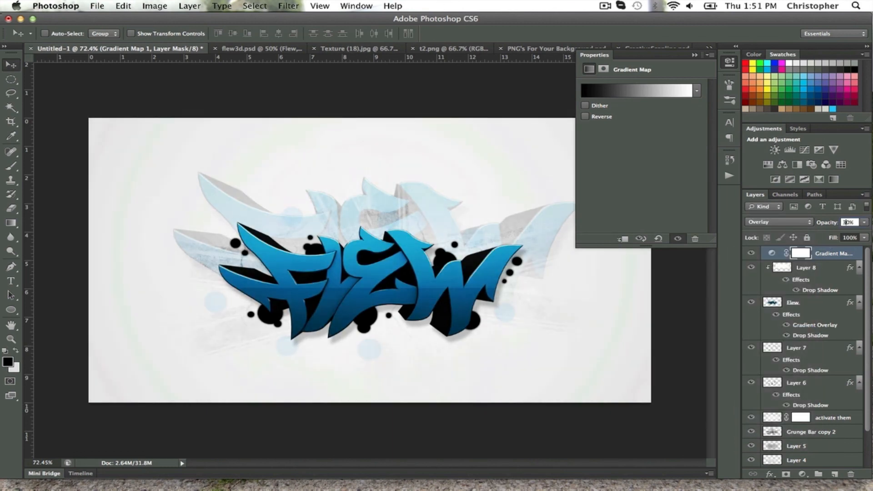
{"action": "key", "text": "BackSpace"}
{"action": "type", "text": "2"}
{"action": "key", "text": "BackSpace"}
{"action": "type", "text": "5"}
{"action": "left_click", "coordinate": [695, 55]}
Step: Add a second Gradient Map adjustment layer on top using the Violet, Orange preset
{"action": "left_click", "coordinate": [819, 179]}
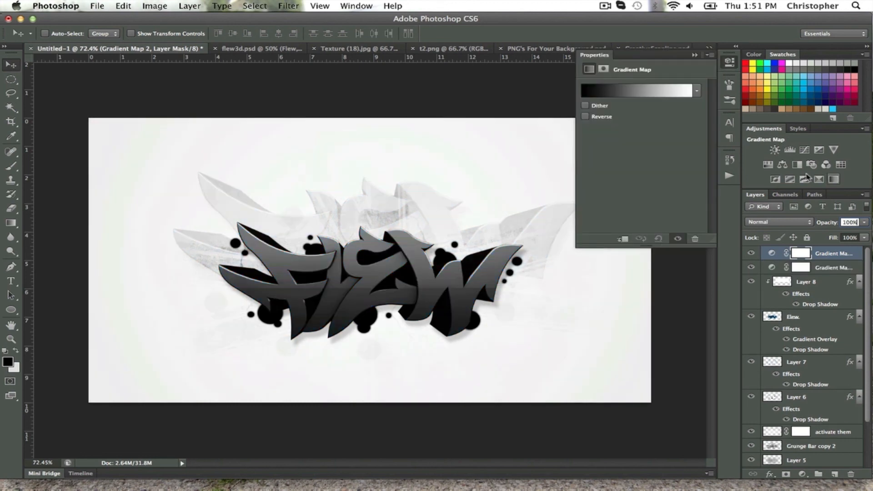
{"action": "left_click", "coordinate": [650, 90]}
{"action": "left_click", "coordinate": [586, 152]}
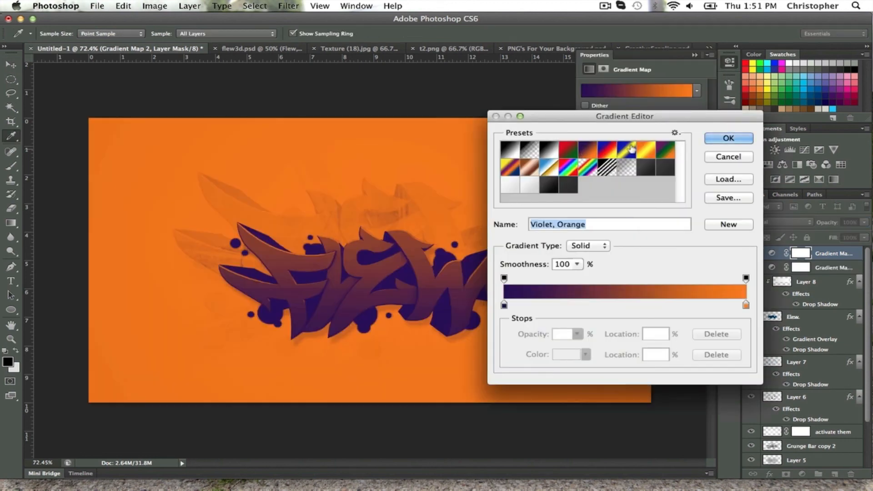
{"action": "left_click", "coordinate": [725, 139]}
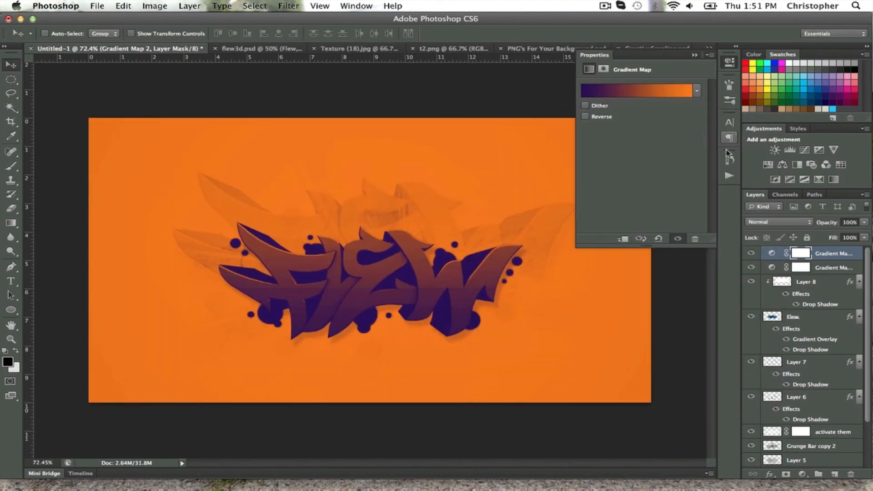
Step: Set the violet-orange gradient map's blend mode to Soft Light and its opacity to 15%
{"action": "left_click", "coordinate": [793, 222]}
{"action": "left_click", "coordinate": [764, 333]}
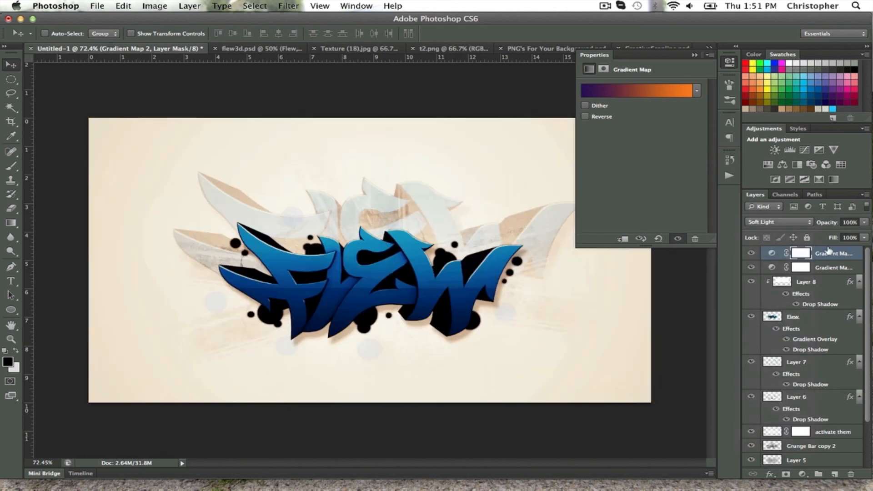
{"action": "left_click", "coordinate": [847, 222]}
{"action": "type", "text": "10"}
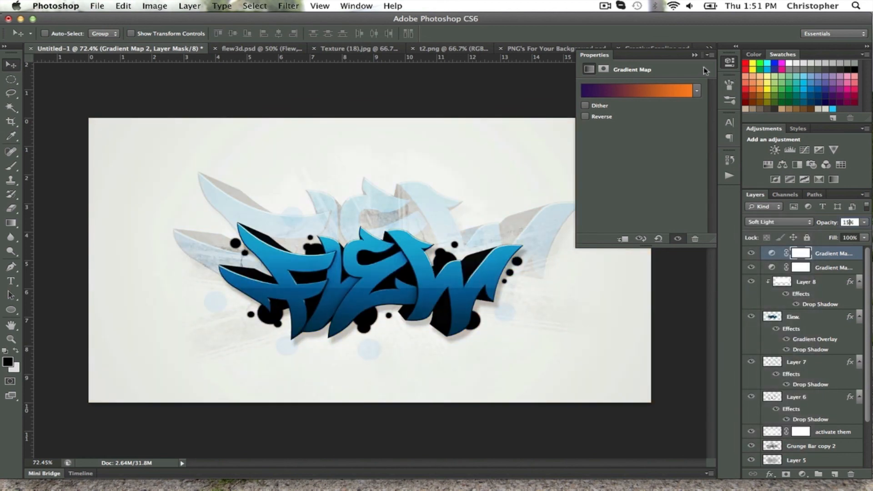
{"action": "left_click", "coordinate": [695, 54]}
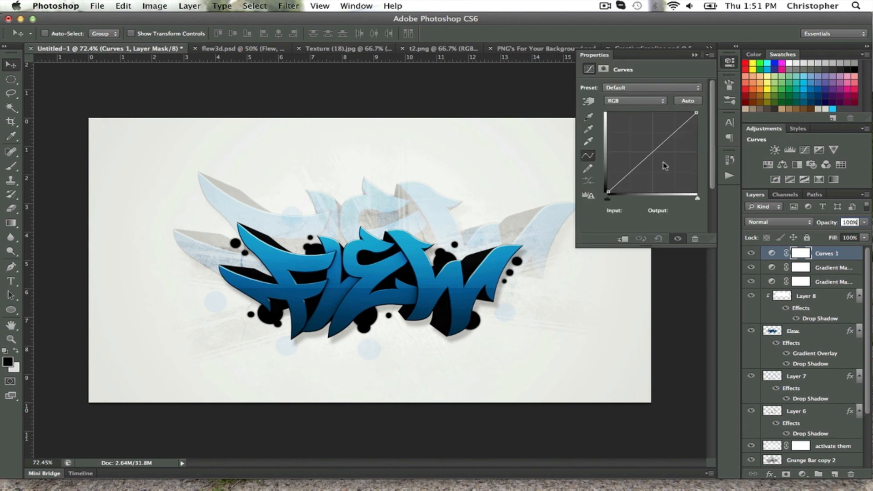
Step: Add a Curves adjustment layer on top, pull the shadows down slightly and set a highlight point at input 211, output 215
{"action": "left_click", "coordinate": [804, 149]}
{"action": "mouse_move", "coordinate": [626, 175]}
{"action": "left_mouse_down"}
{"action": "mouse_move", "coordinate": [632, 186]}
{"action": "mouse_move", "coordinate": [627, 178]}
{"action": "left_mouse_up"}
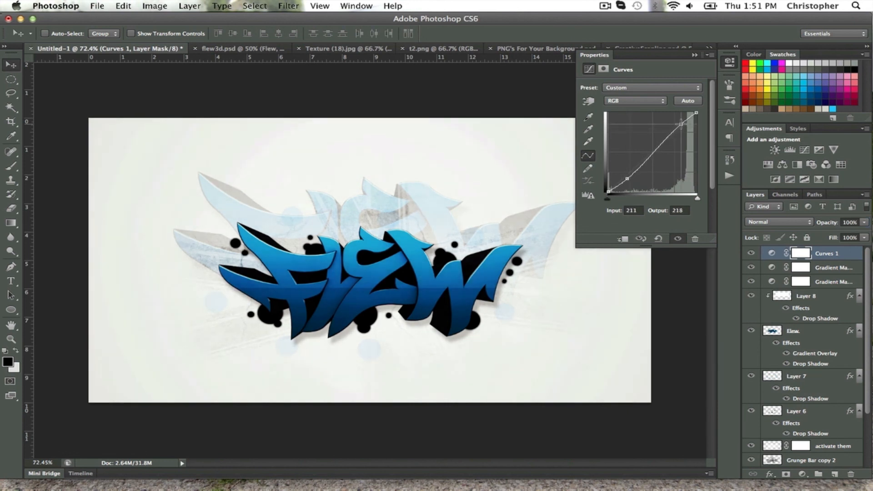
{"action": "left_click_drag", "start_coordinate": [680, 128], "coordinate": [680, 125]}
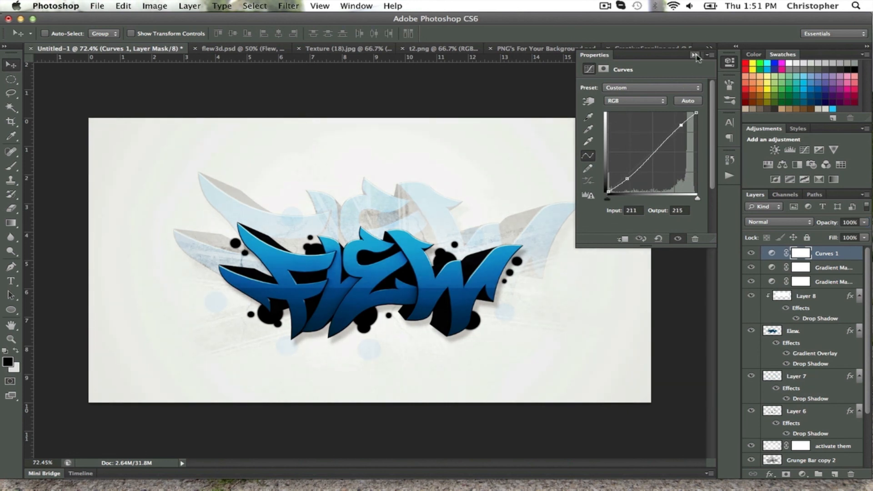
{"action": "left_click", "coordinate": [694, 54]}
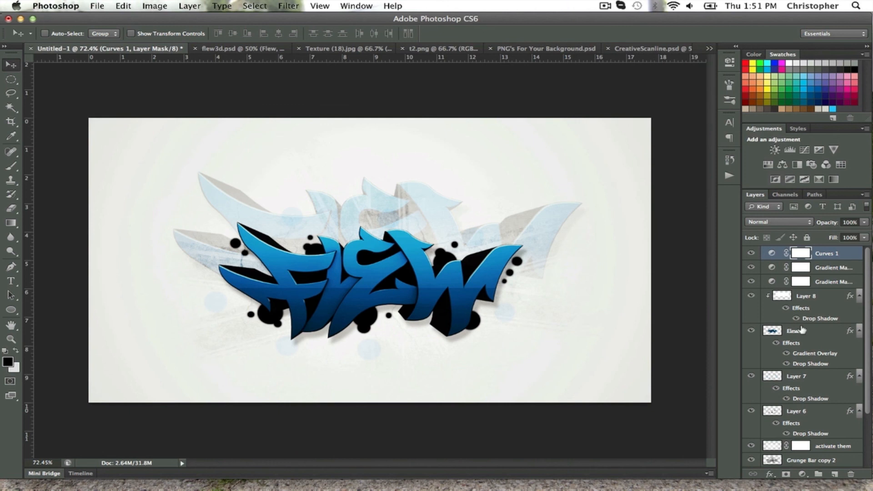
Step: Set the opacity of Layer 7, the light blue dots, to 20%
{"action": "left_click", "coordinate": [802, 376]}
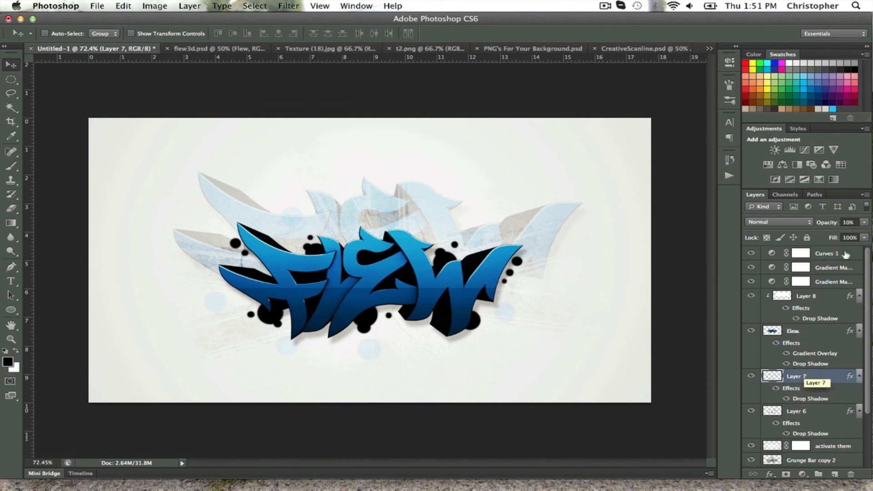
{"action": "left_click", "coordinate": [846, 222]}
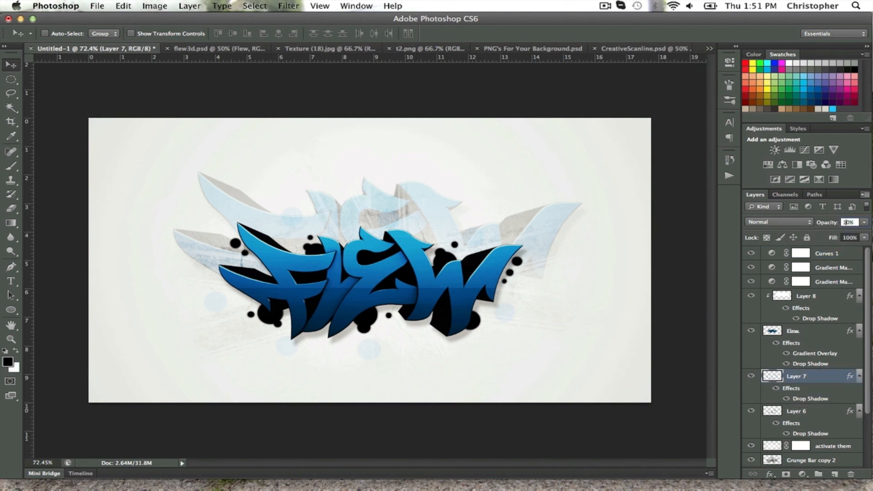
{"action": "key", "text": "BackSpace"}
{"action": "type", "text": "2"}
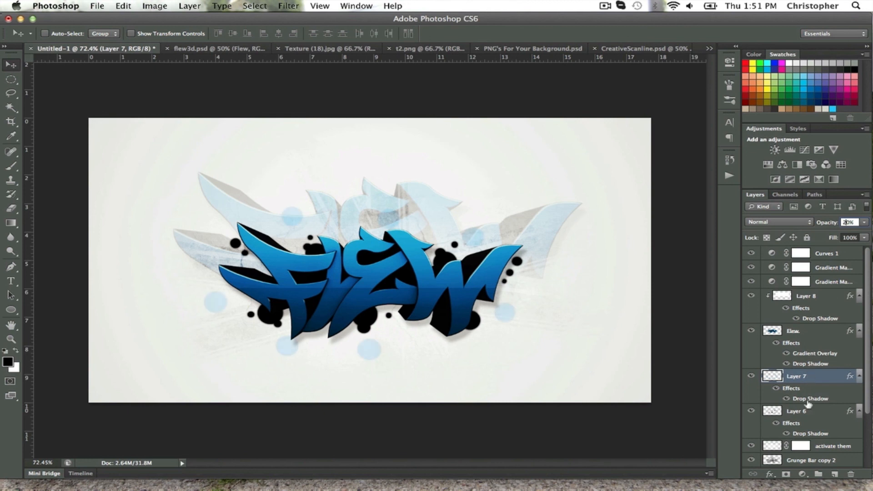
Step: Try 50% opacity on Layer 6, the black dots behind the lettering, and settle on 20%
{"action": "left_click", "coordinate": [804, 410]}
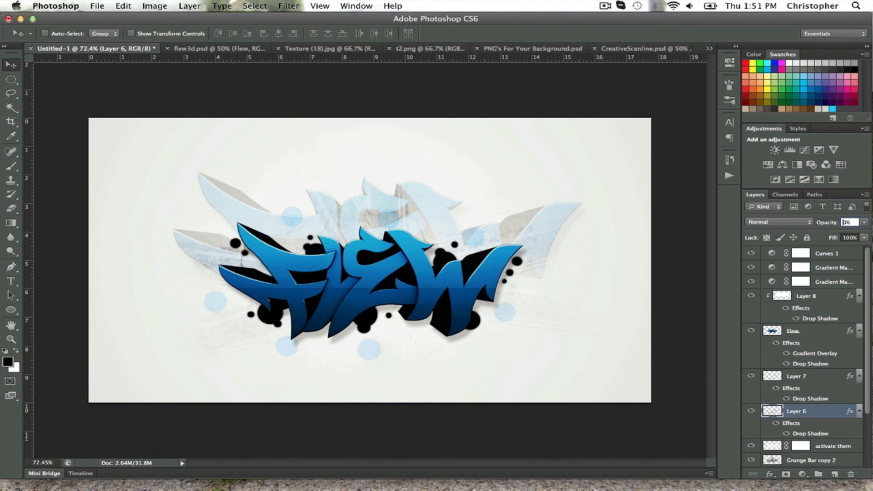
{"action": "type", "text": "50"}
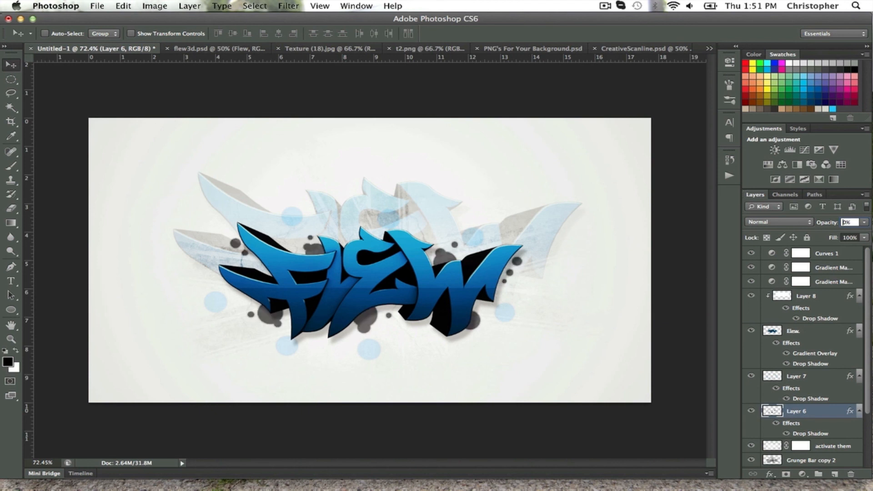
{"action": "type", "text": "3"}
{"action": "key", "text": "BackSpace"}
{"action": "type", "text": "2"}
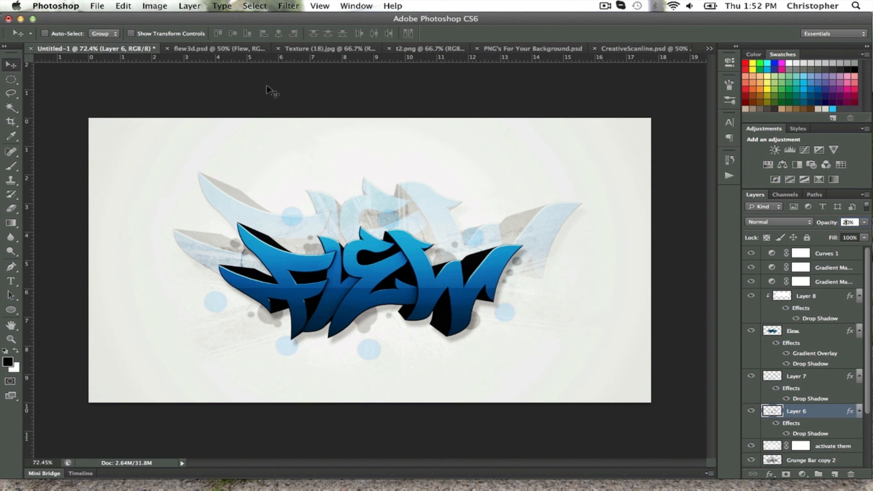
{"action": "left_click", "coordinate": [604, 6]}
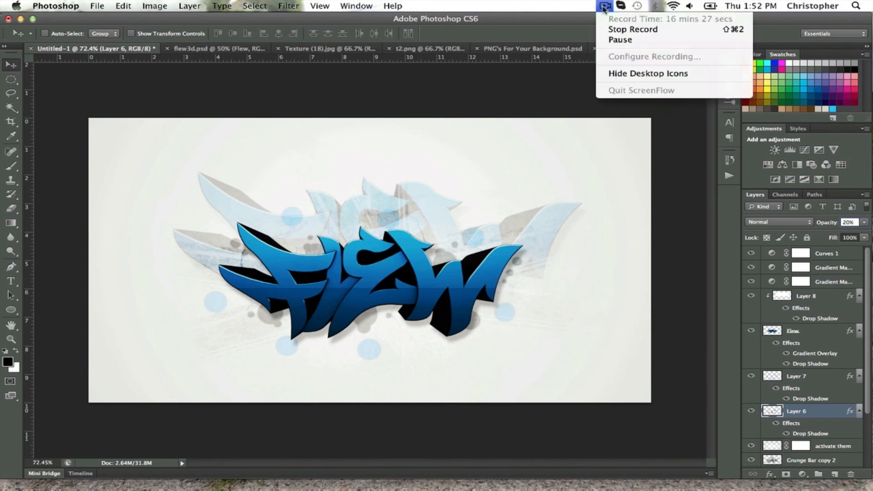